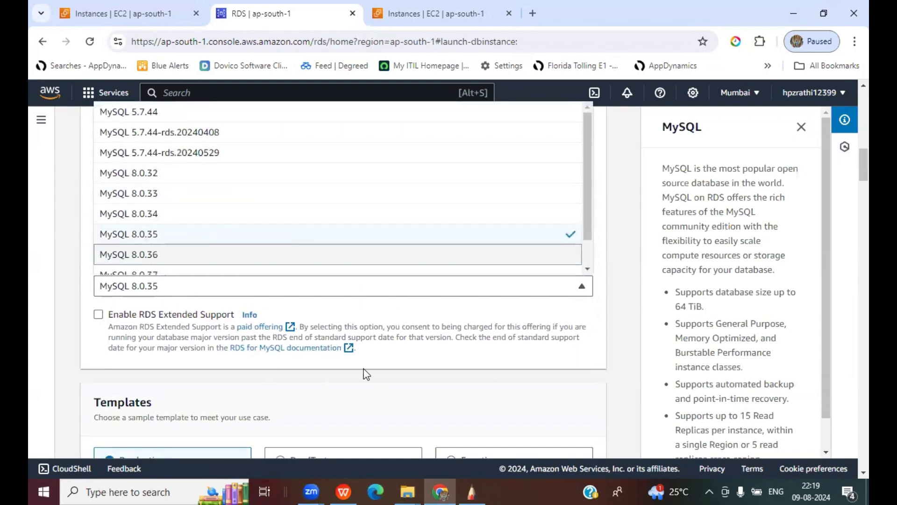
- Close the engine version list and select the Free tier template
click(518, 374)
scroll(529, 376, down, 2)
scroll(529, 376, down, 3)
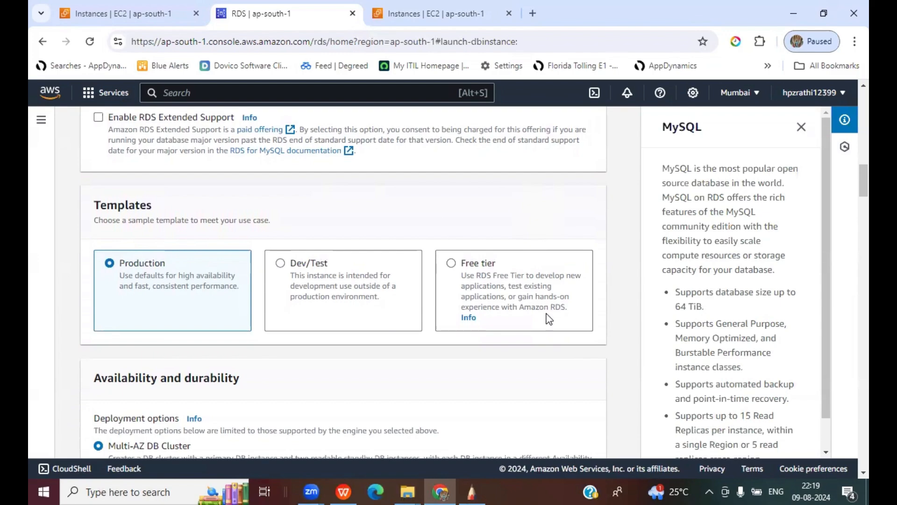
click(451, 262)
- Enter a self-managed master password in Credentials Settings and confirm it
scroll(578, 294, down, 7)
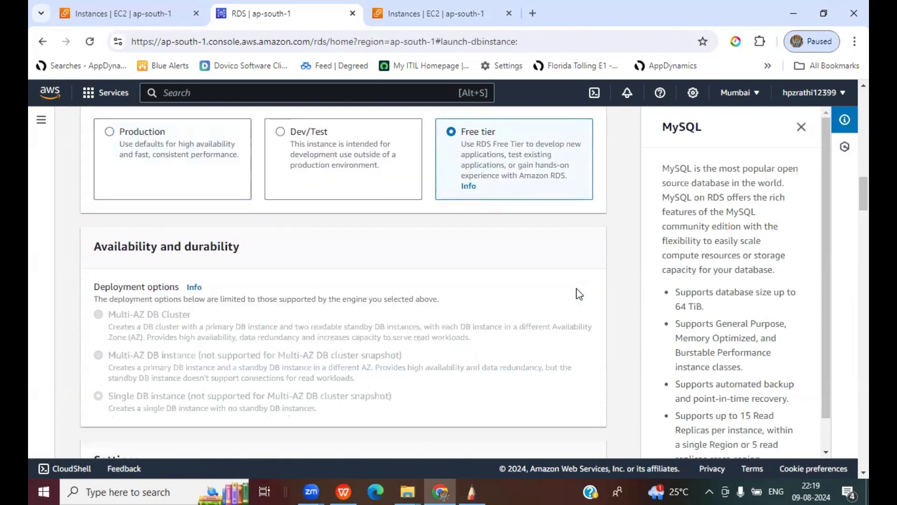
scroll(578, 294, down, 6)
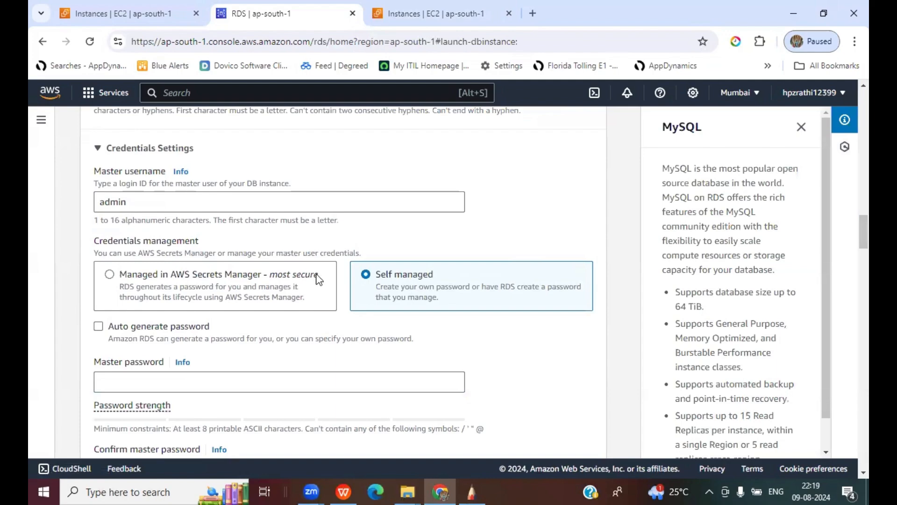
scroll(348, 261, down, 3)
click(177, 254)
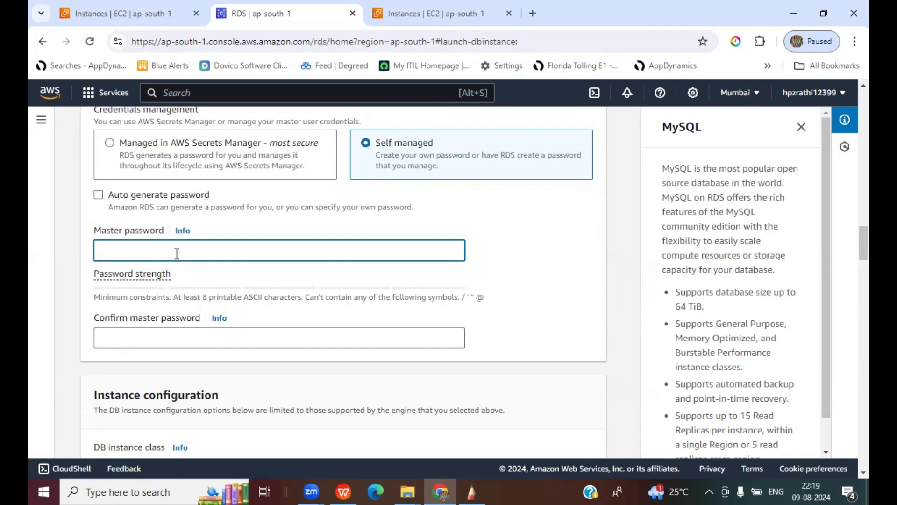
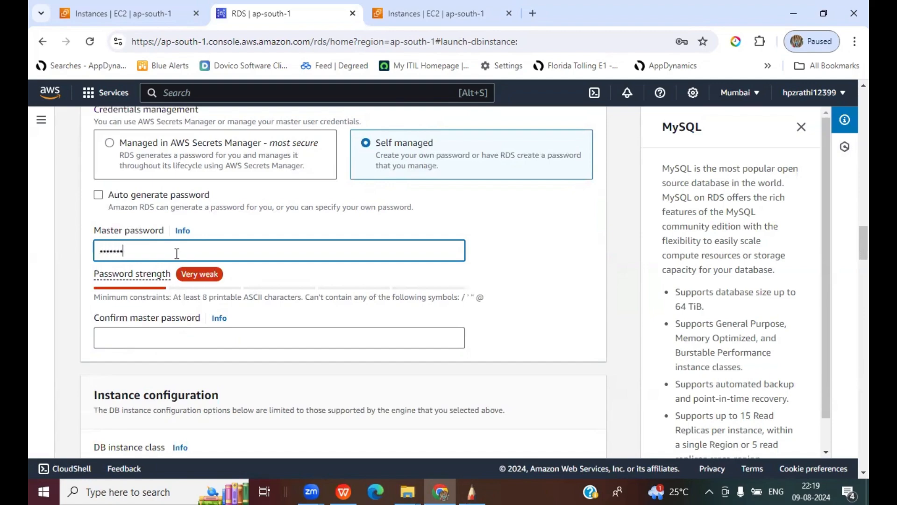
click(140, 335)
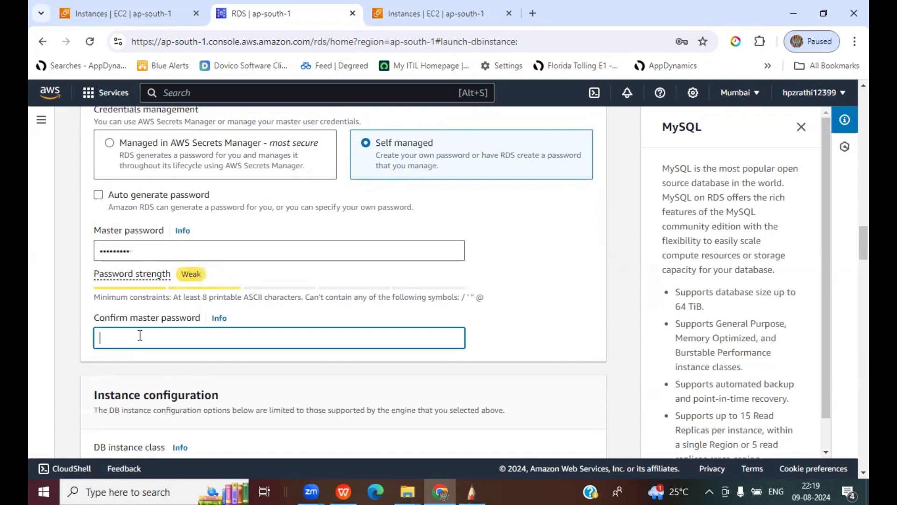
text(••••••)
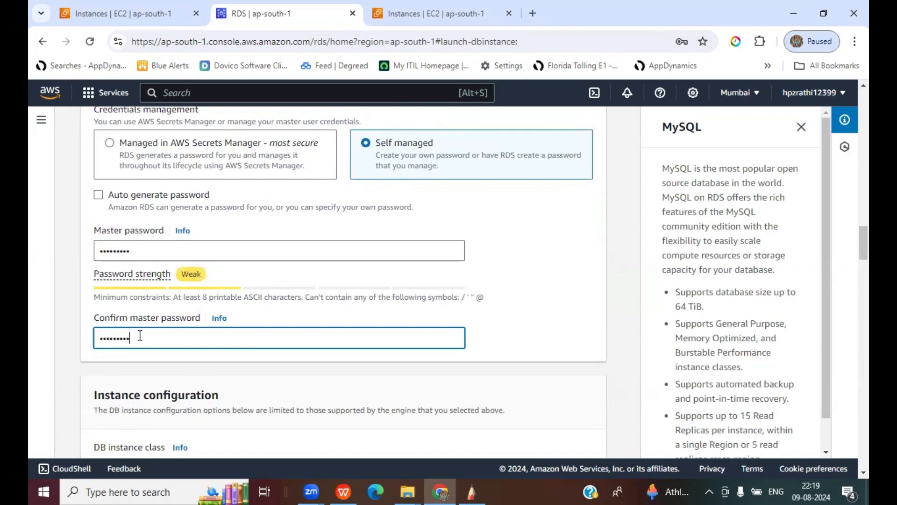
scroll(368, 281, down, 7)
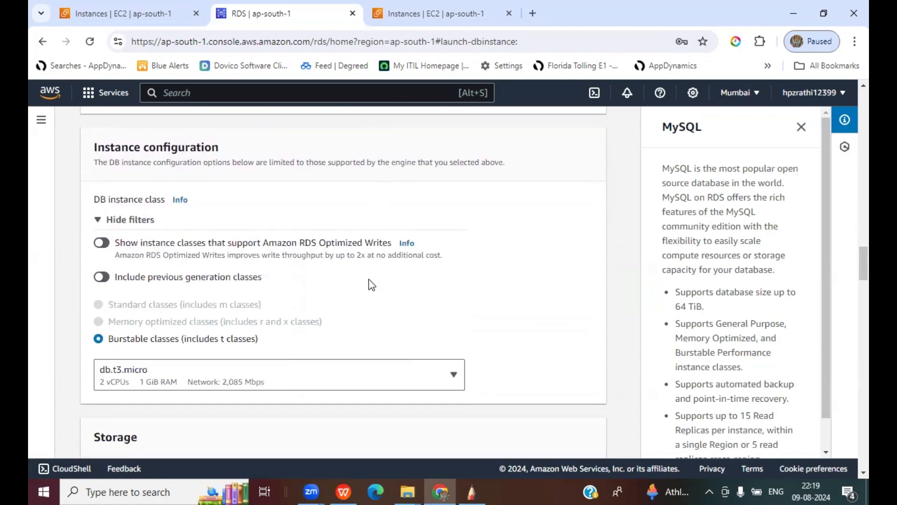
- Choose mydemoVPC as the database's VPC in the Connectivity section
scroll(425, 324, down, 1)
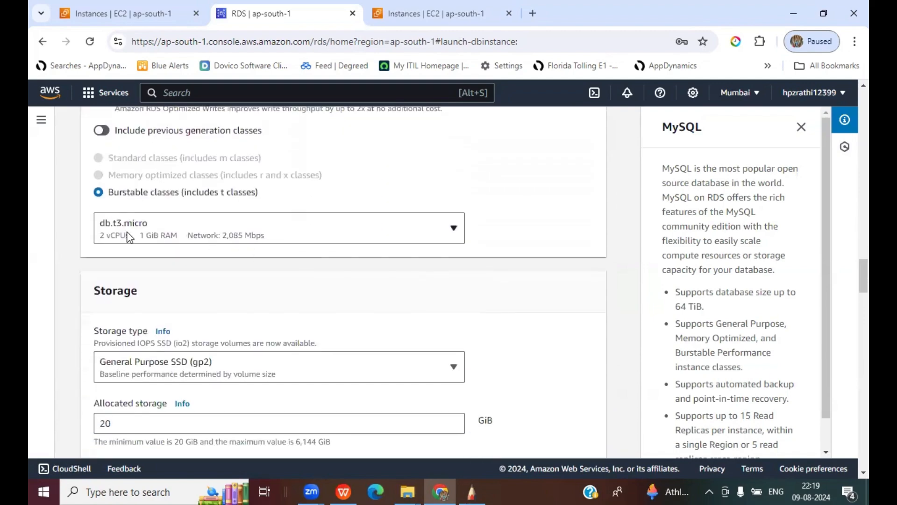
scroll(459, 321, down, 3)
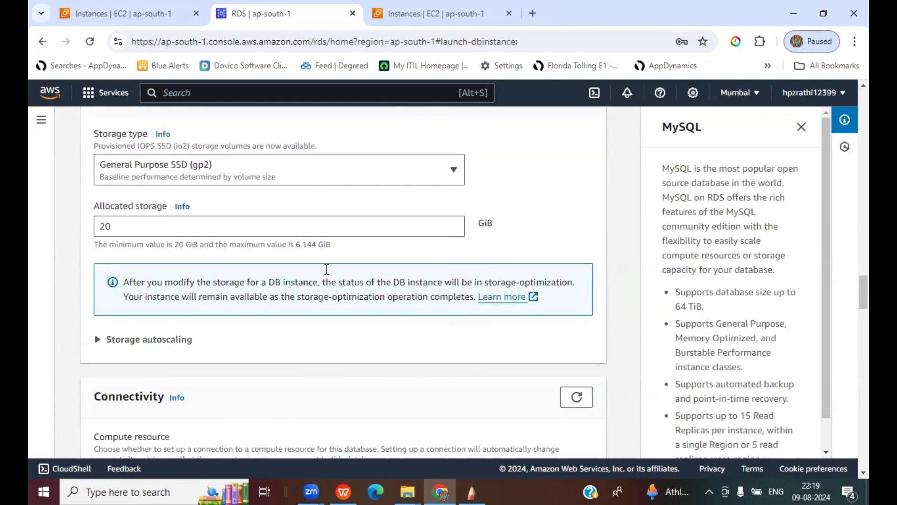
scroll(428, 326, down, 4)
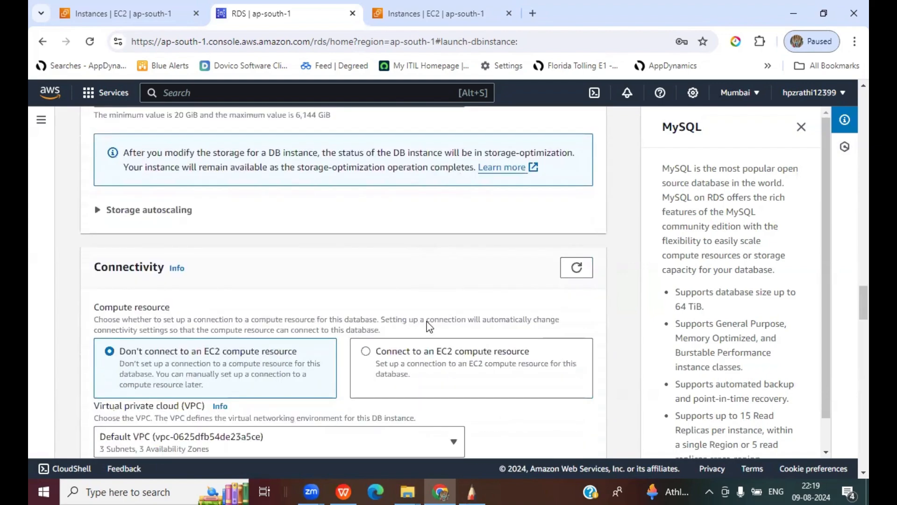
scroll(429, 326, down, 5)
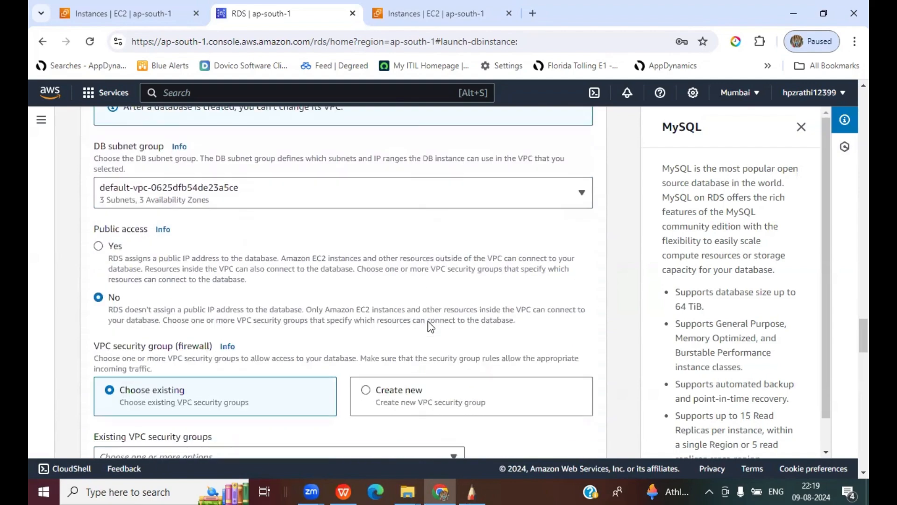
scroll(430, 325, down, 1)
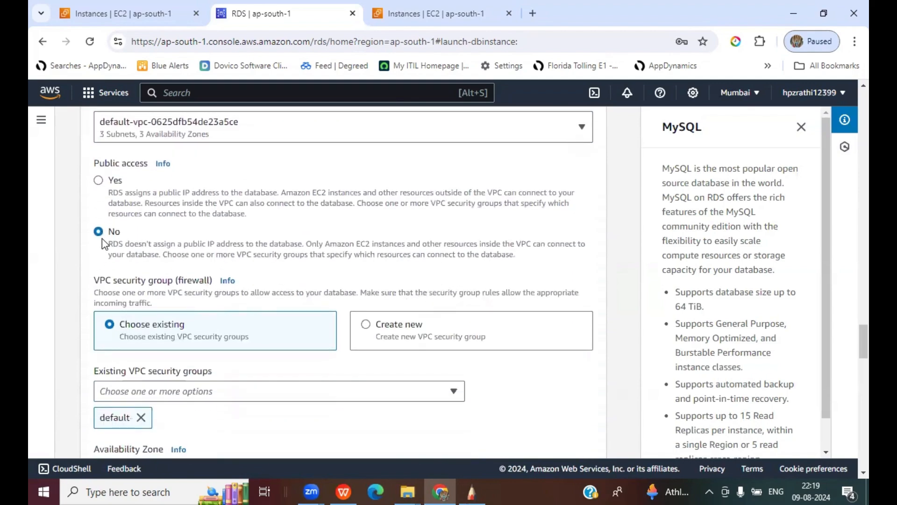
scroll(312, 251, up, 3)
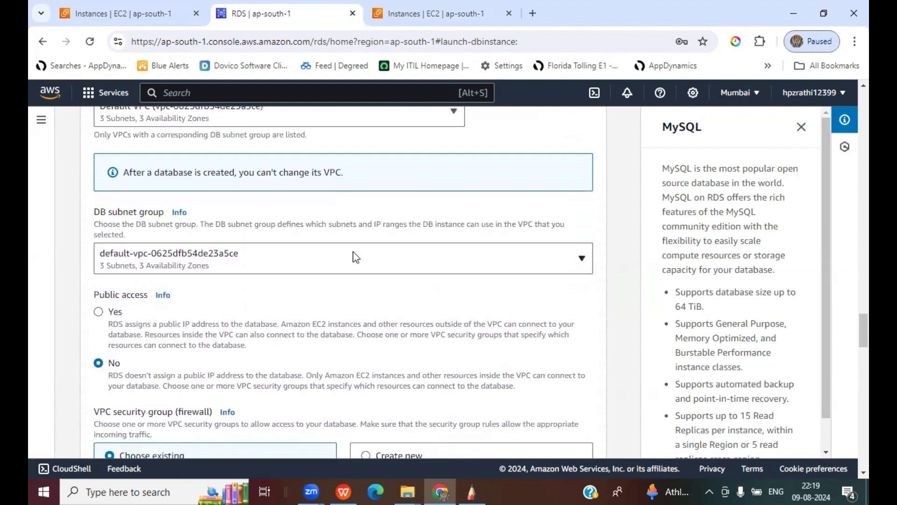
scroll(355, 256, up, 1)
scroll(346, 255, up, 1)
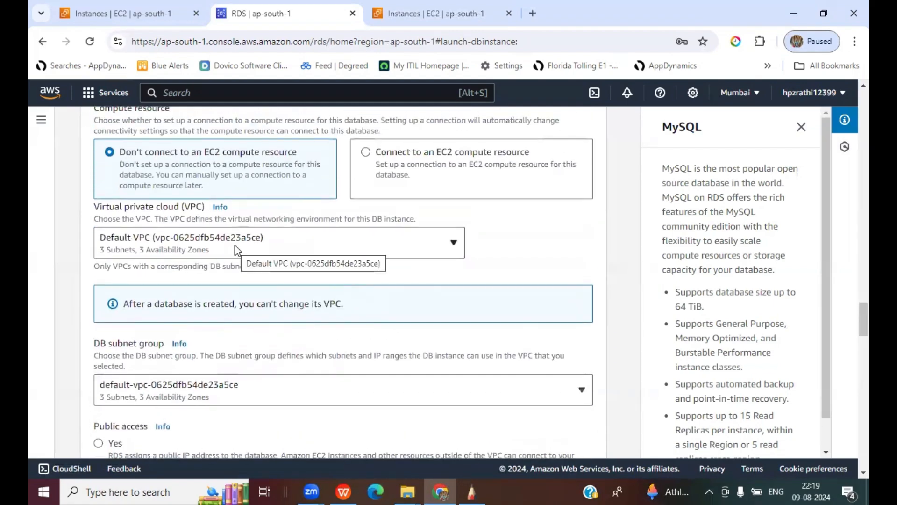
click(270, 243)
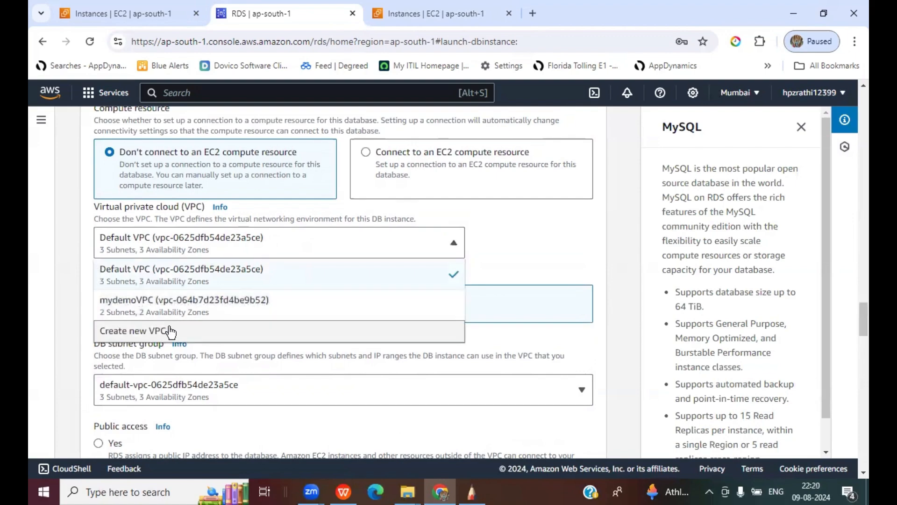
click(142, 311)
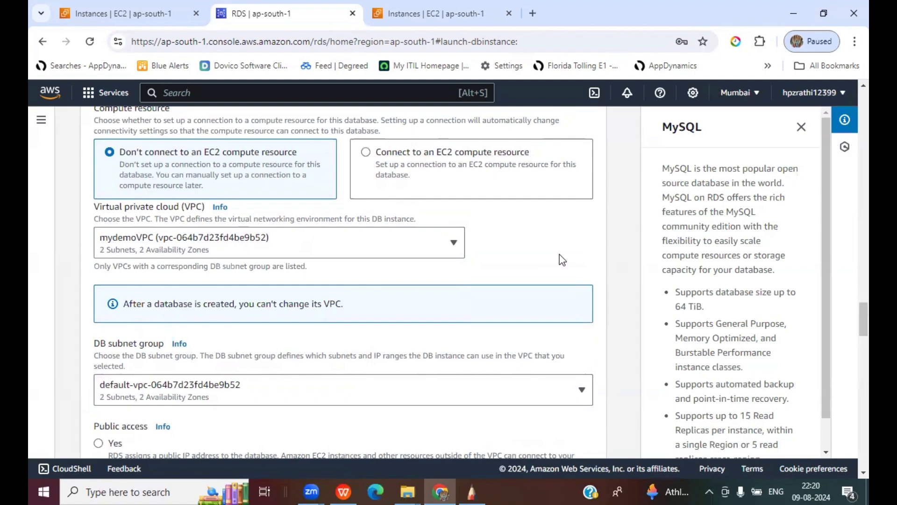
- Leave Public access at No and scroll down to Create database
scroll(562, 259, down, 3)
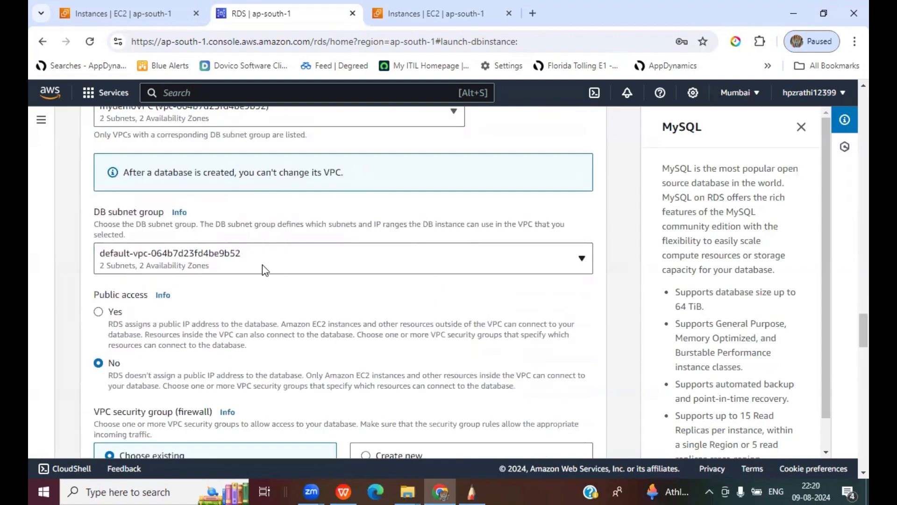
scroll(438, 260, down, 3)
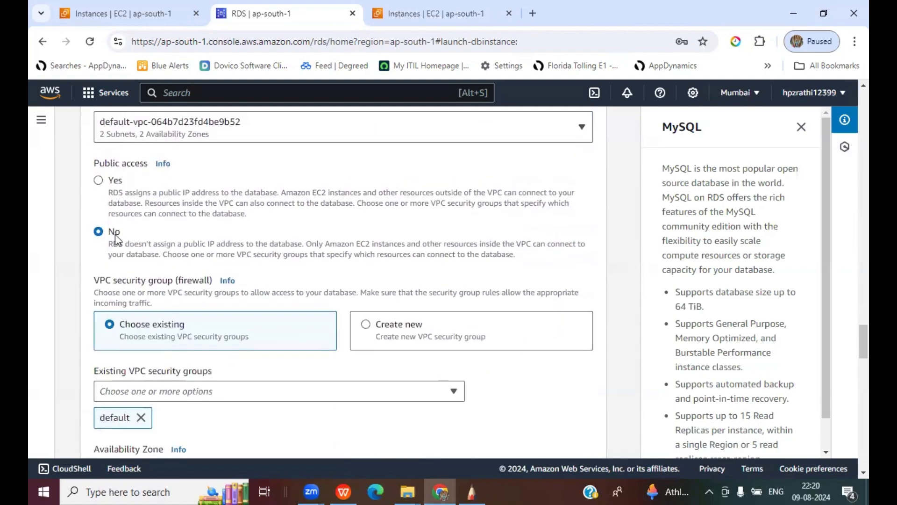
scroll(379, 274, down, 1)
scroll(379, 273, down, 5)
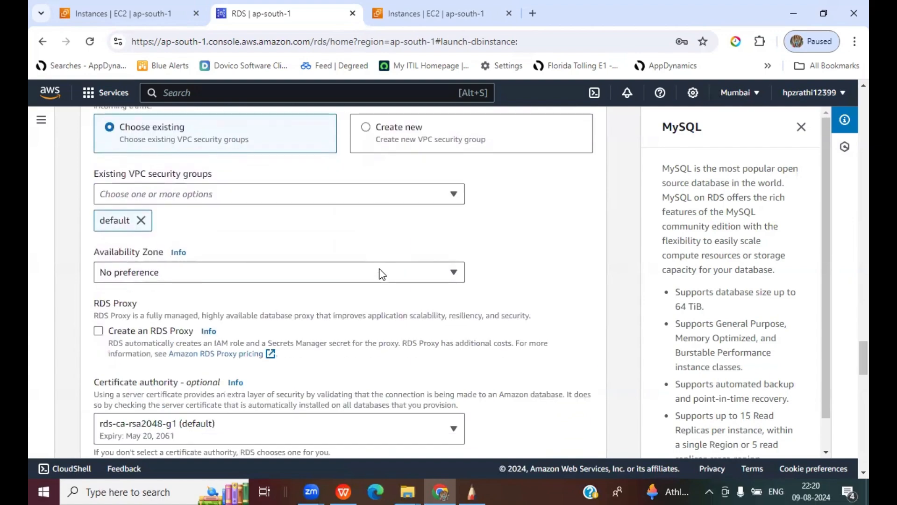
scroll(379, 273, up, 1)
scroll(421, 217, down, 2)
scroll(446, 223, down, 7)
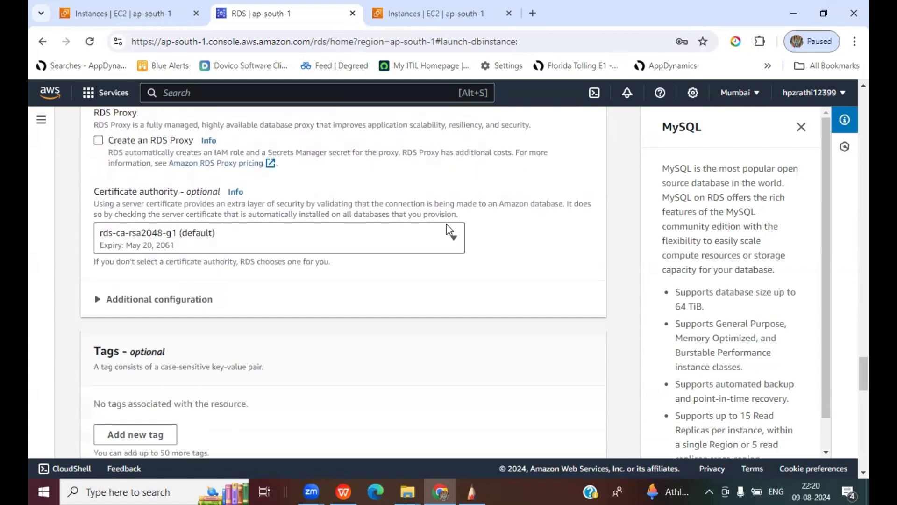
scroll(447, 223, down, 15)
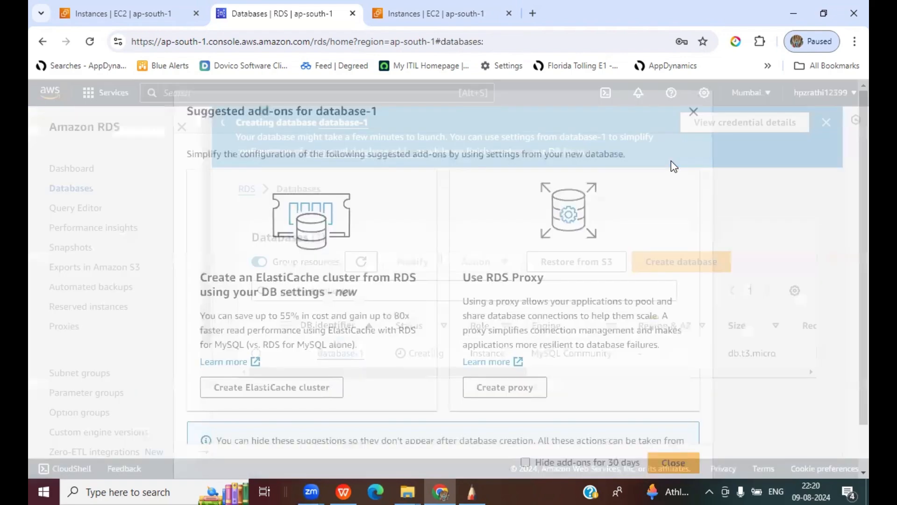
- Dismiss the Suggested add-ons dialog, then switch to the SketchBook network diagram
click(693, 110)
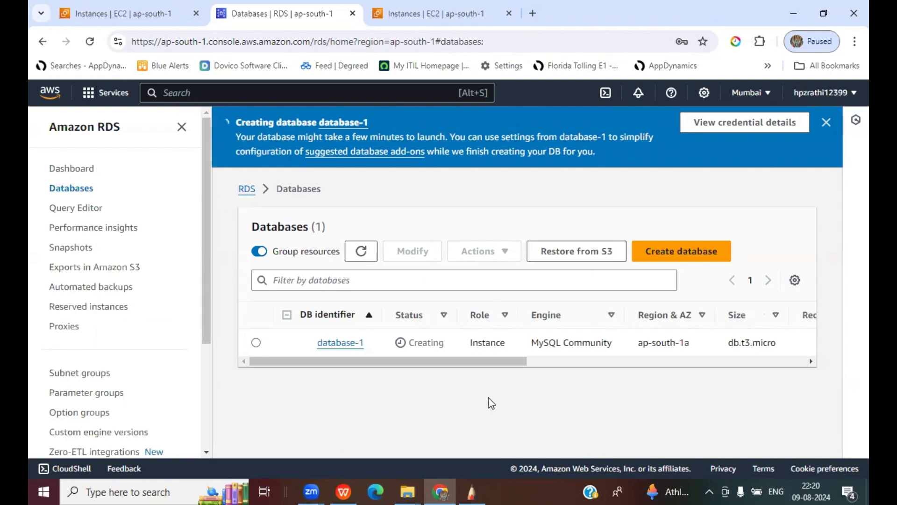
key(alt+Tab)
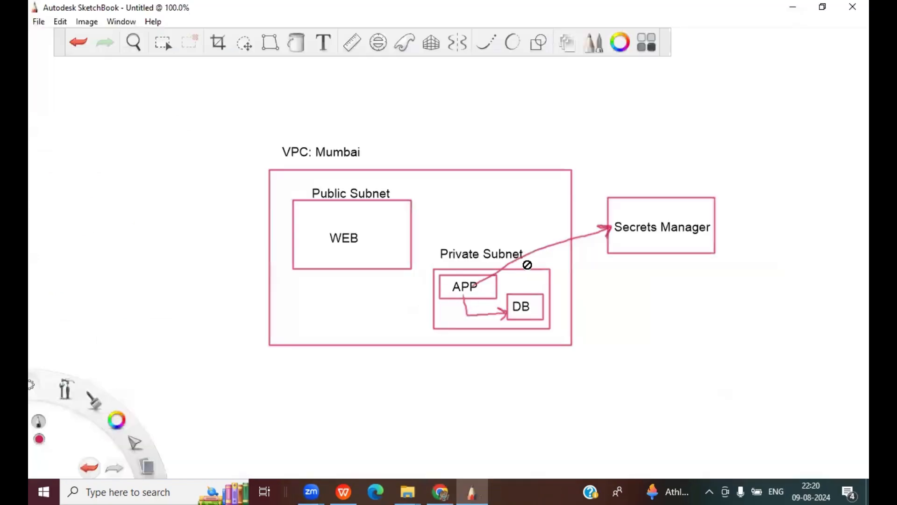
- Add a new empty layer for arrows in the SketchBook drawing
click(538, 43)
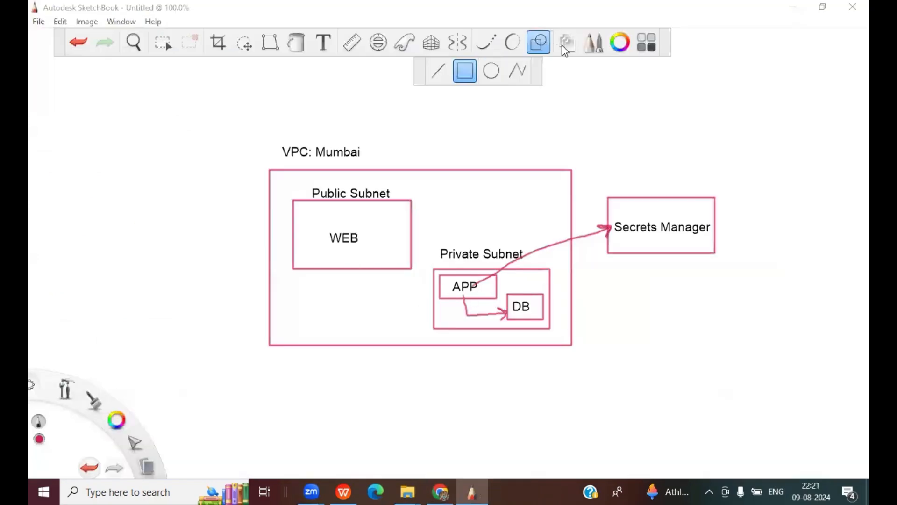
click(566, 45)
click(732, 134)
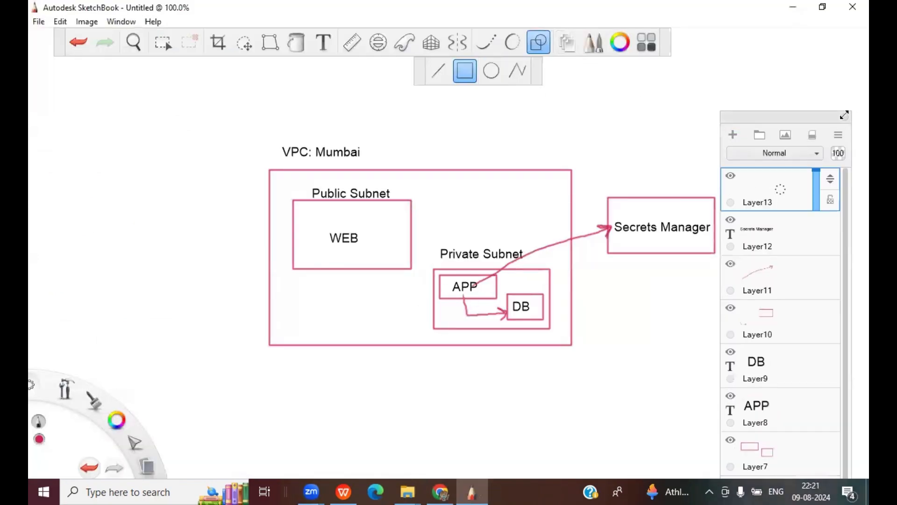
click(845, 117)
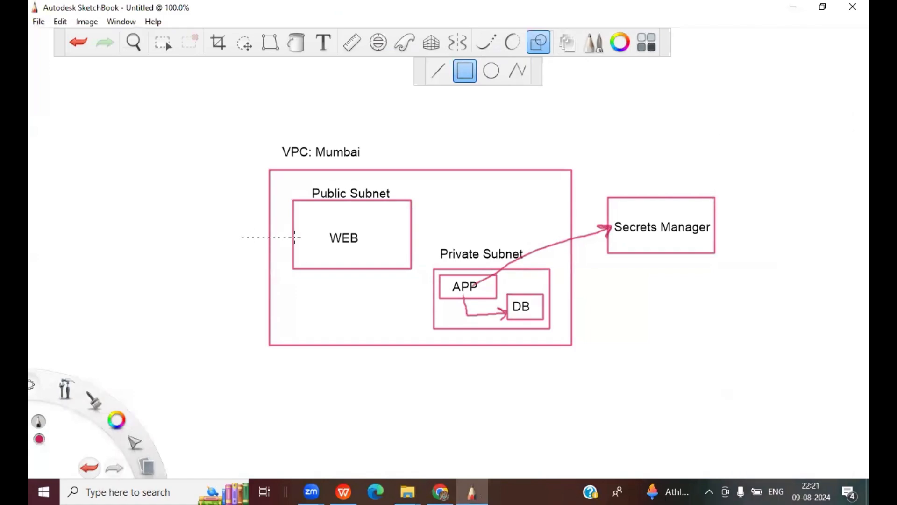
- Draw arrows into the WEB box and from WEB to APP, then return to Chrome's EC2 tab
drag(294, 237, 294, 237)
click(323, 42)
click(576, 144)
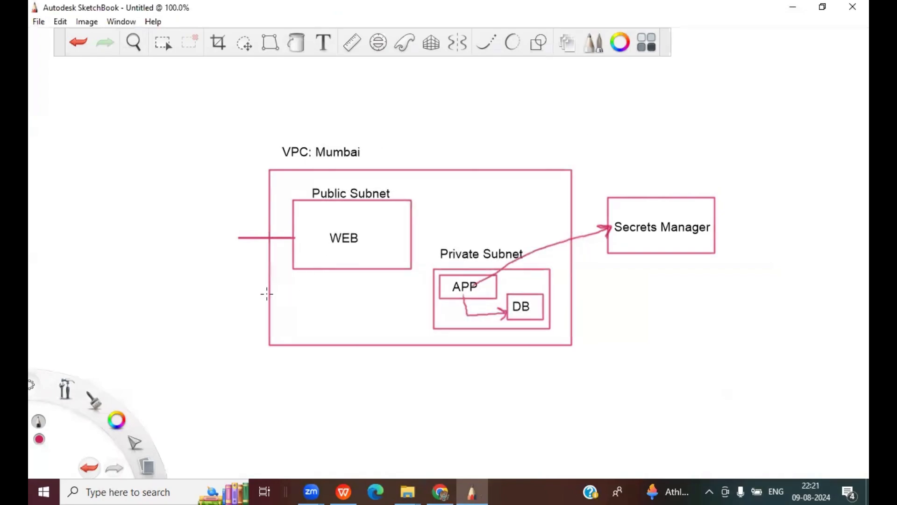
mouse_move(282, 231)
mouse_down()
mouse_move(294, 238)
mouse_move(285, 246)
mouse_up()
mouse_move(346, 268)
mouse_down()
mouse_move(347, 290)
mouse_move(451, 287)
mouse_up()
mouse_move(450, 287)
mouse_down()
mouse_move(439, 298)
mouse_move(466, 314)
mouse_move(492, 305)
mouse_move(506, 312)
mouse_move(499, 320)
mouse_up()
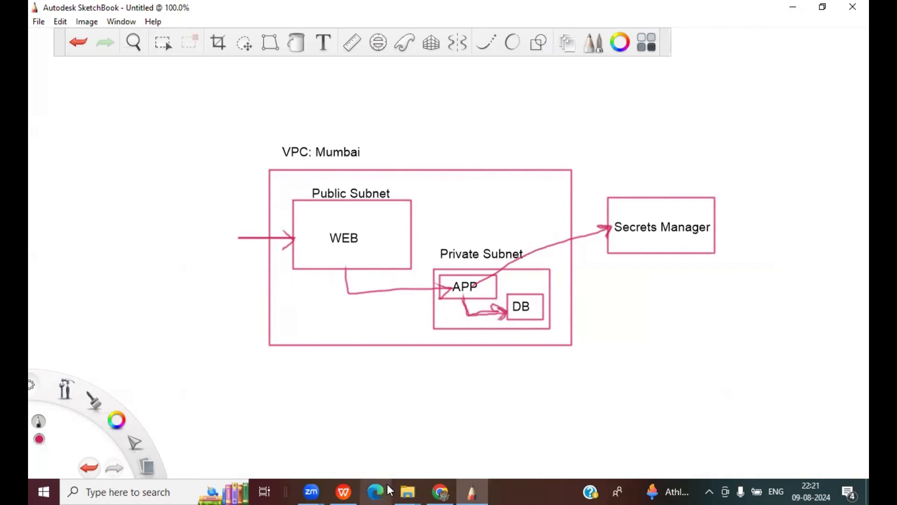
key(alt+Tab)
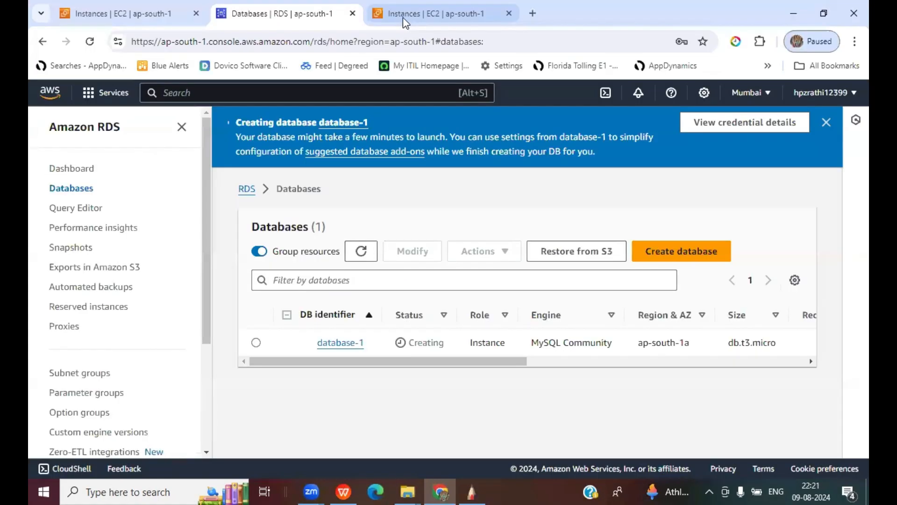
click(403, 16)
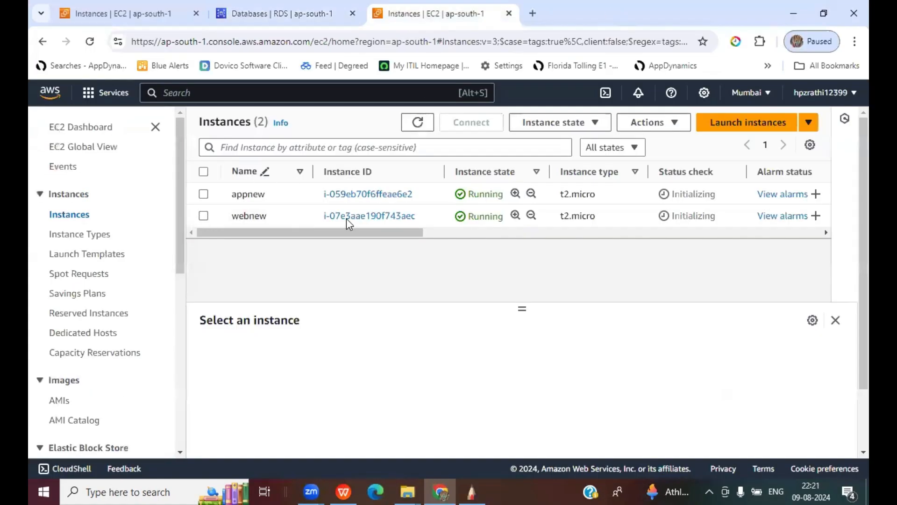
- Open the launch-wizard-10 security group from the webnew instance's Security details
click(346, 218)
scroll(661, 393, down, 1)
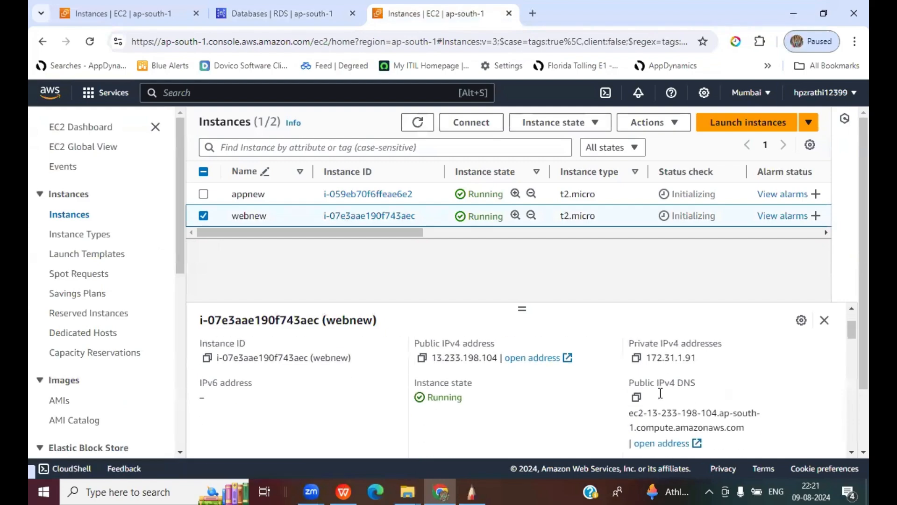
scroll(661, 393, up, 1)
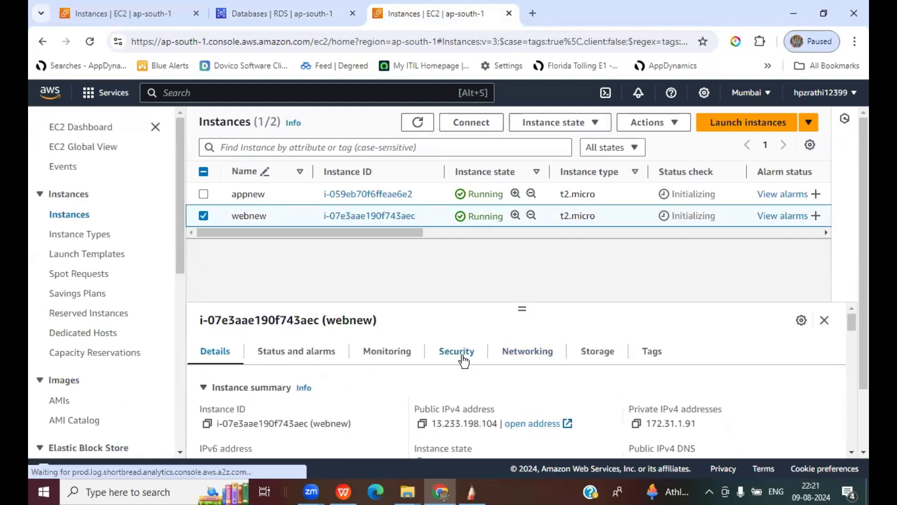
click(461, 354)
scroll(617, 377, down, 1)
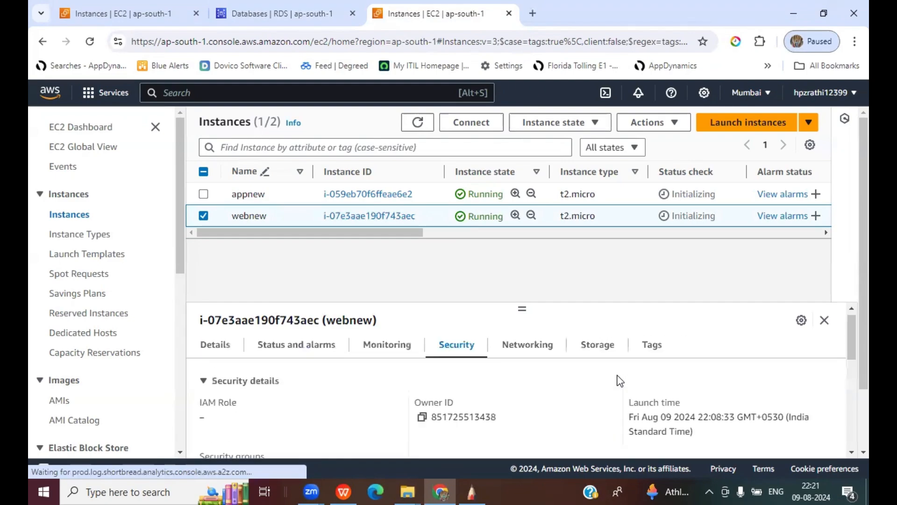
scroll(576, 374, down, 3)
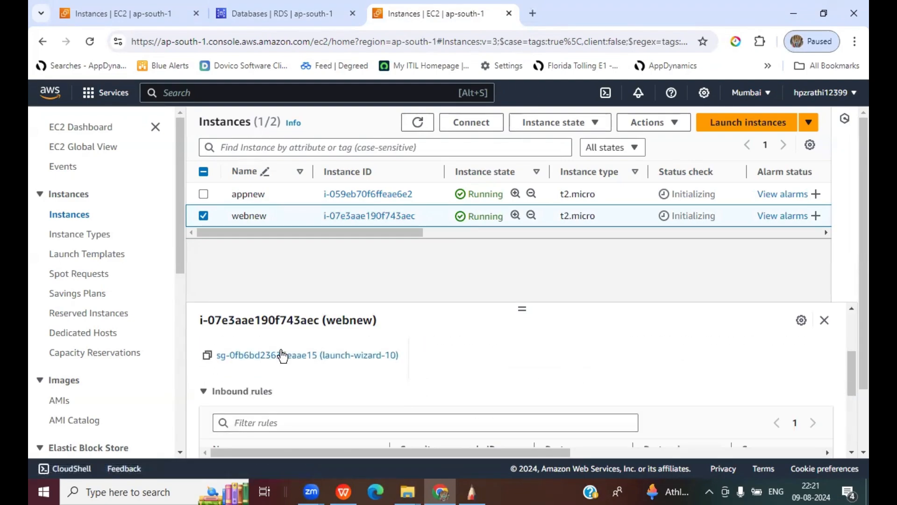
click(282, 355)
- Change the SSH inbound rule's source to My IP and save the rules
scroll(628, 353, down, 3)
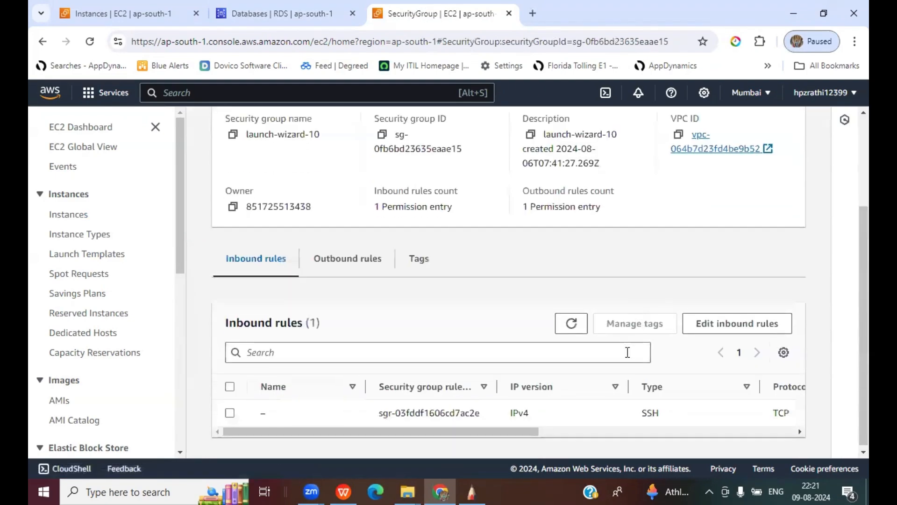
click(731, 323)
click(471, 314)
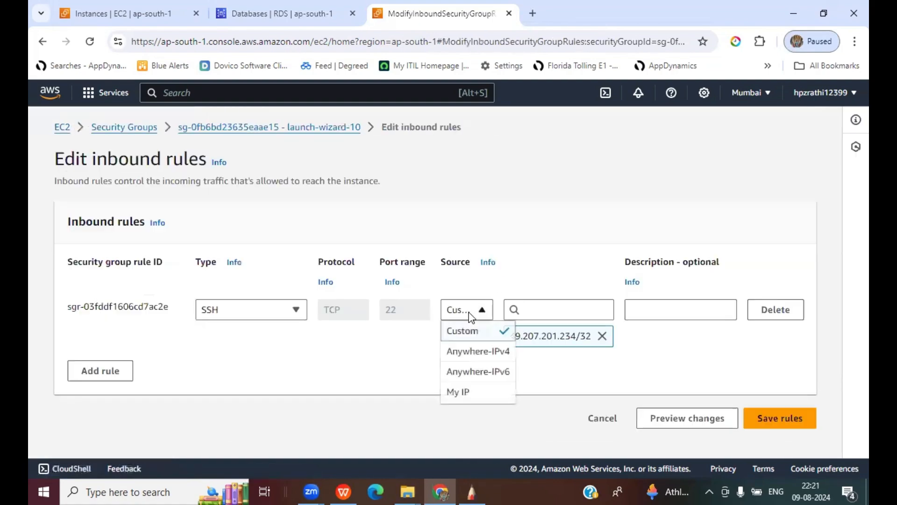
click(464, 393)
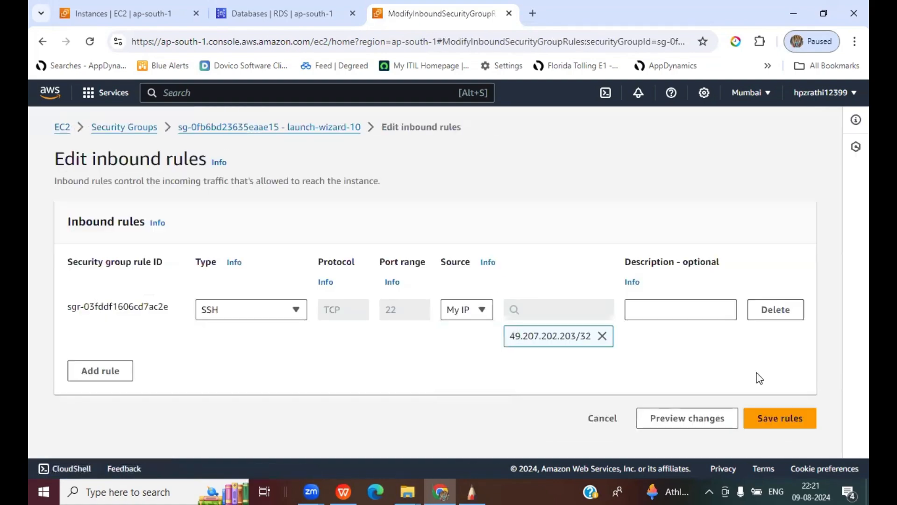
click(813, 417)
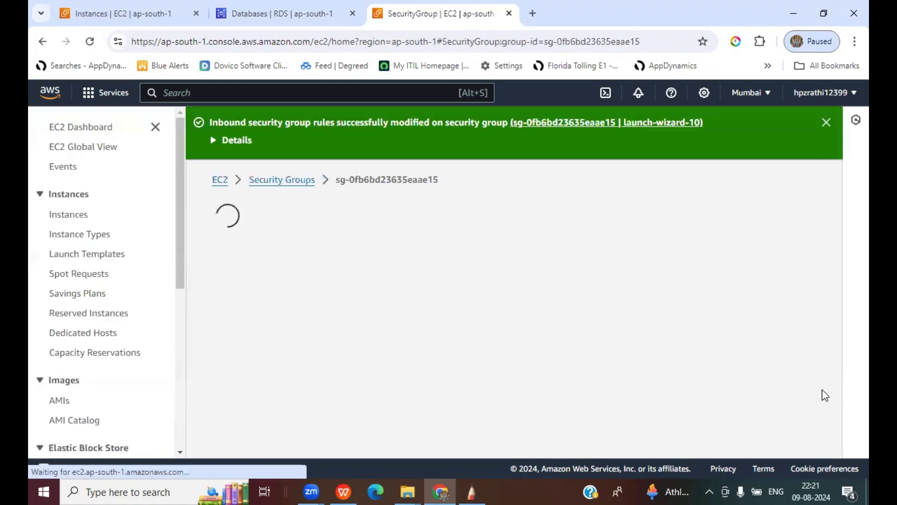
scroll(797, 338, down, 4)
scroll(797, 337, up, 4)
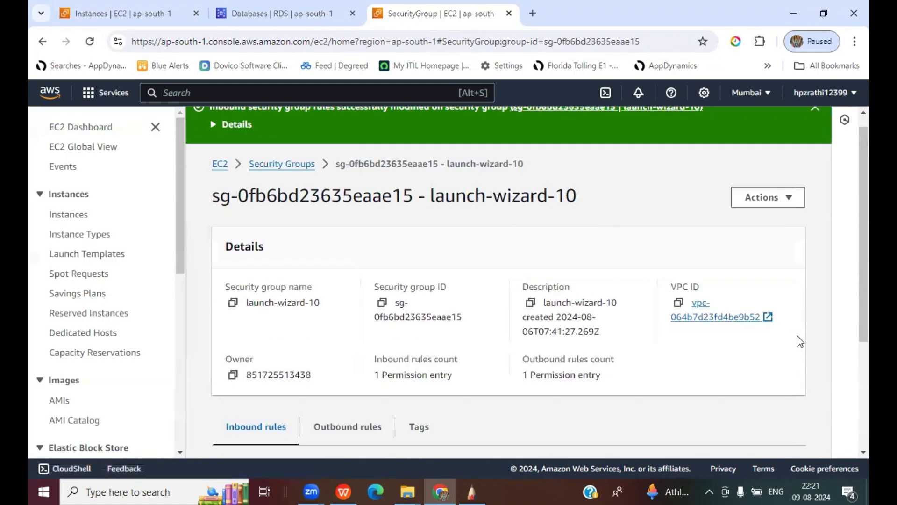
scroll(797, 336, up, 1)
click(220, 180)
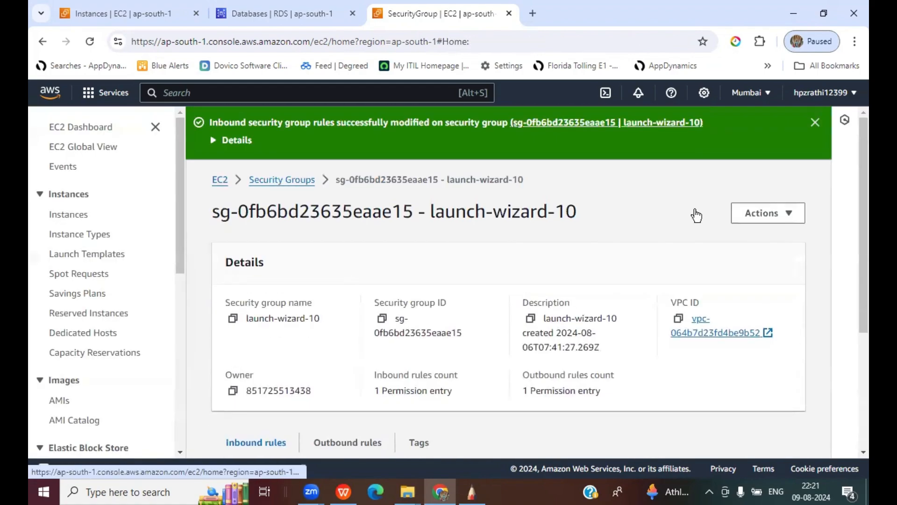
- Copy running instance webnew's public IPv4 13.233.198.104, then search Windows for putty
click(260, 204)
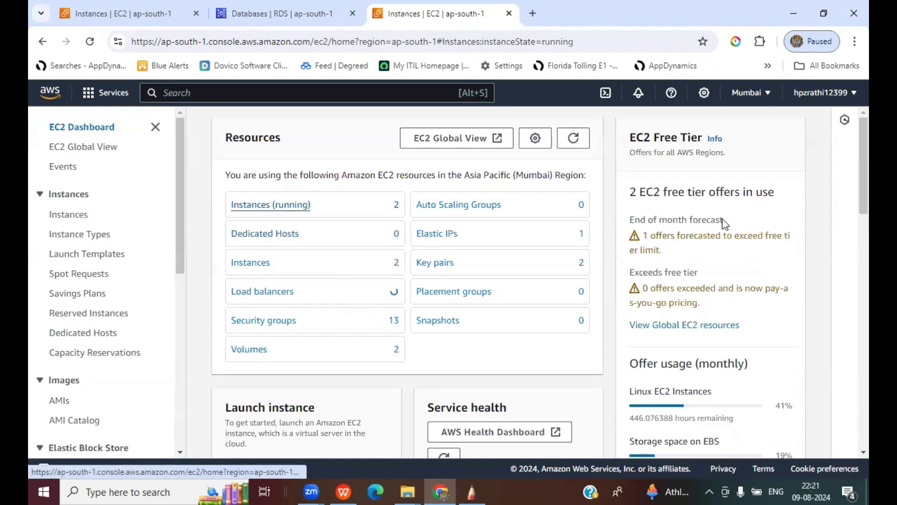
click(204, 242)
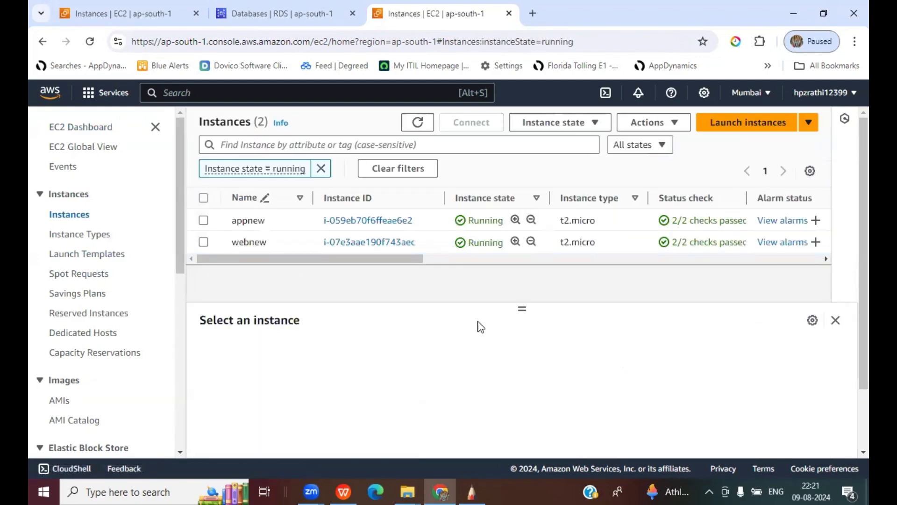
click(422, 423)
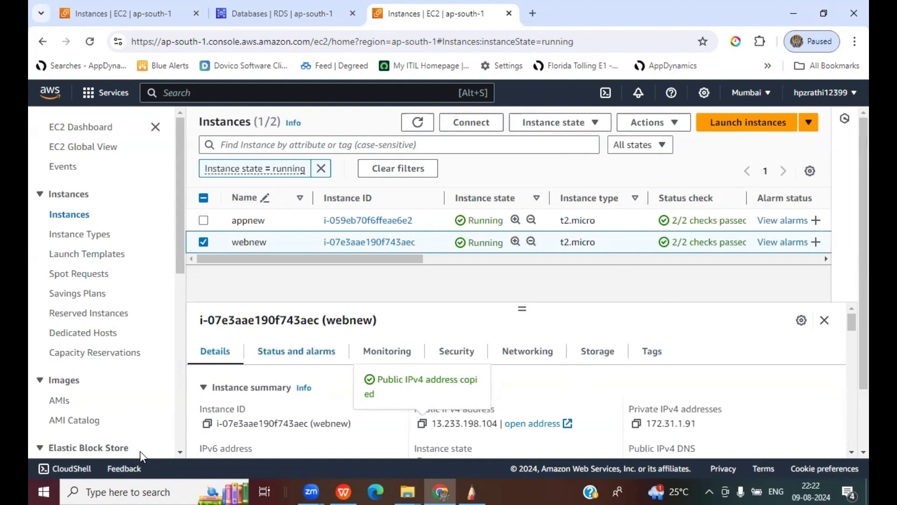
click(141, 490)
text(putty)
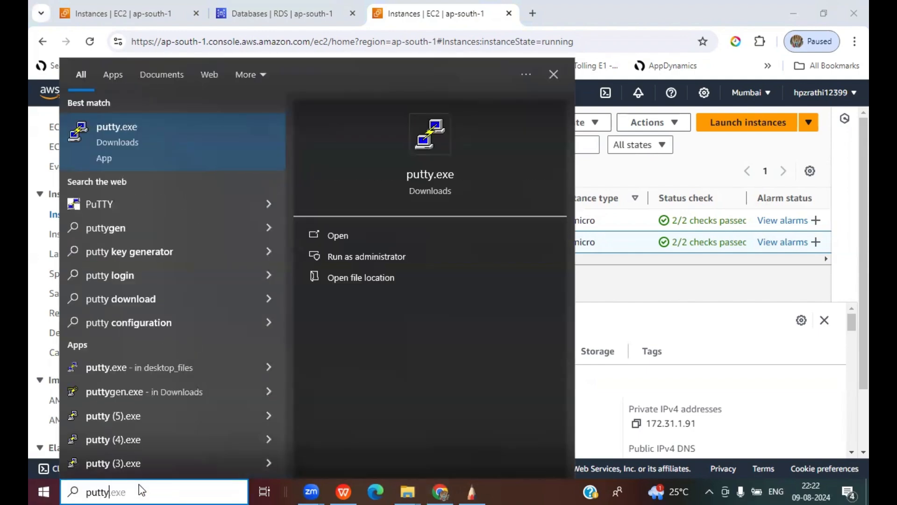
- Launch PuTTY with host 13.233.198.104 and private key 13072024.ppk under SSH Auth Credentials
key(Return)
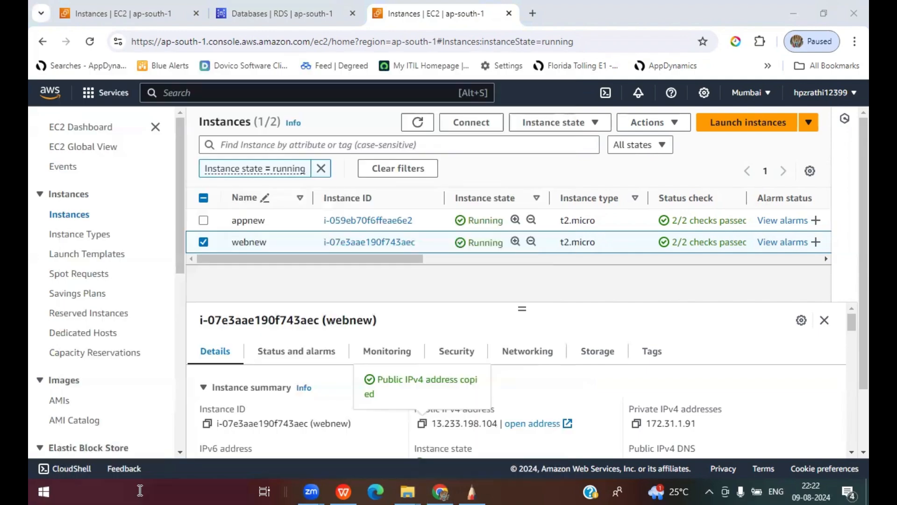
key(ctrl+v)
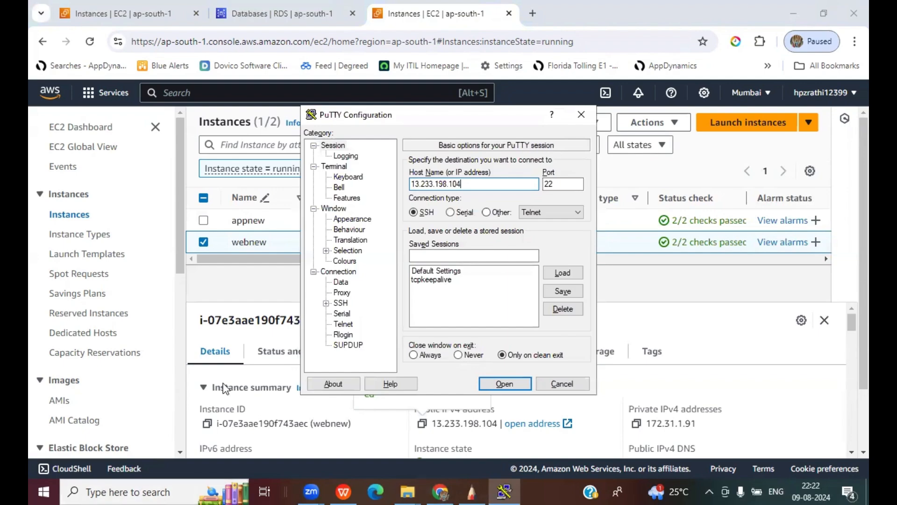
click(326, 303)
click(338, 314)
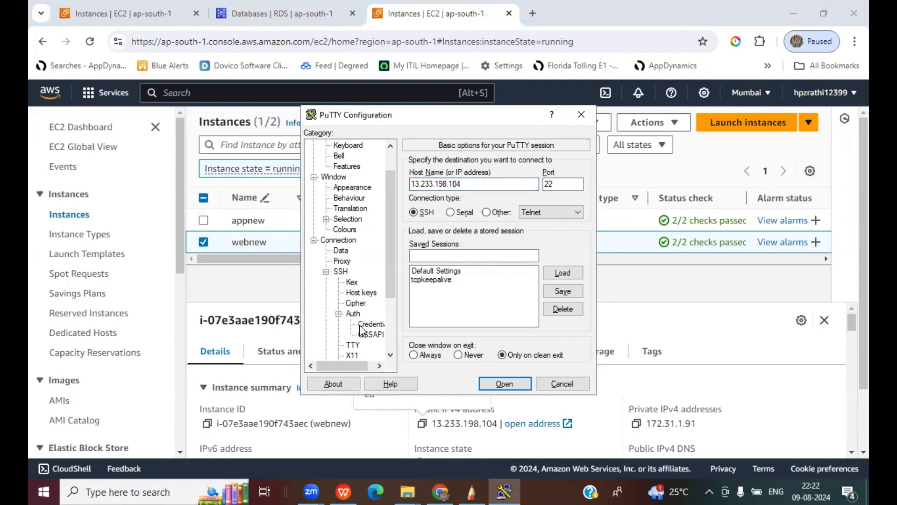
click(371, 324)
click(563, 185)
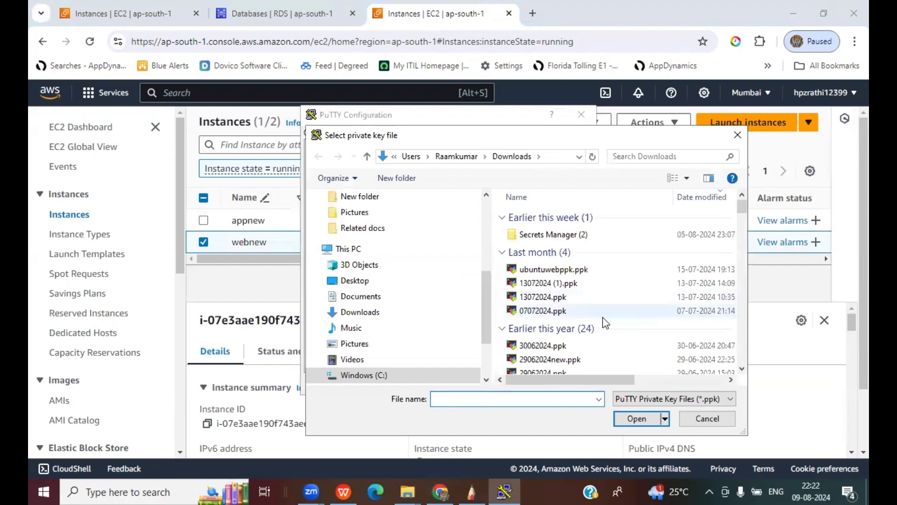
double_click(543, 297)
click(755, 305)
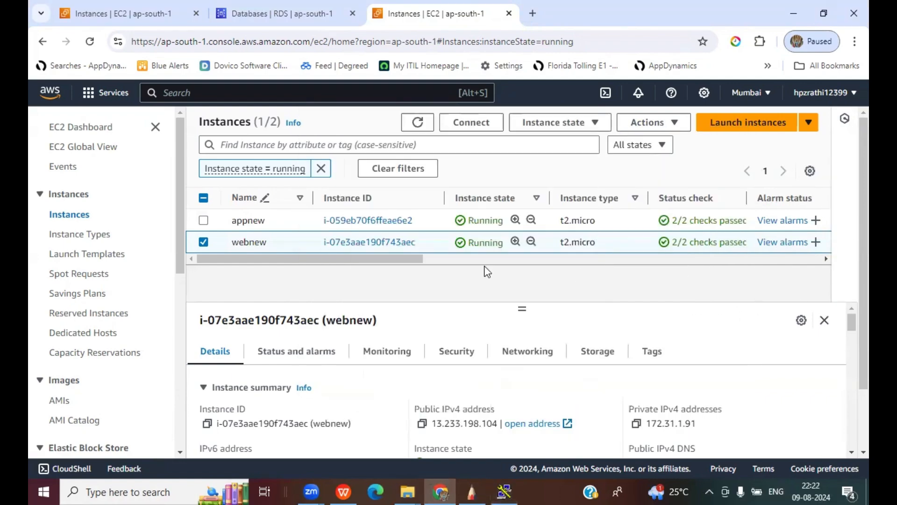
- Start browsing for a different private key file named 0608, then cancel
drag(380, 256, 718, 266)
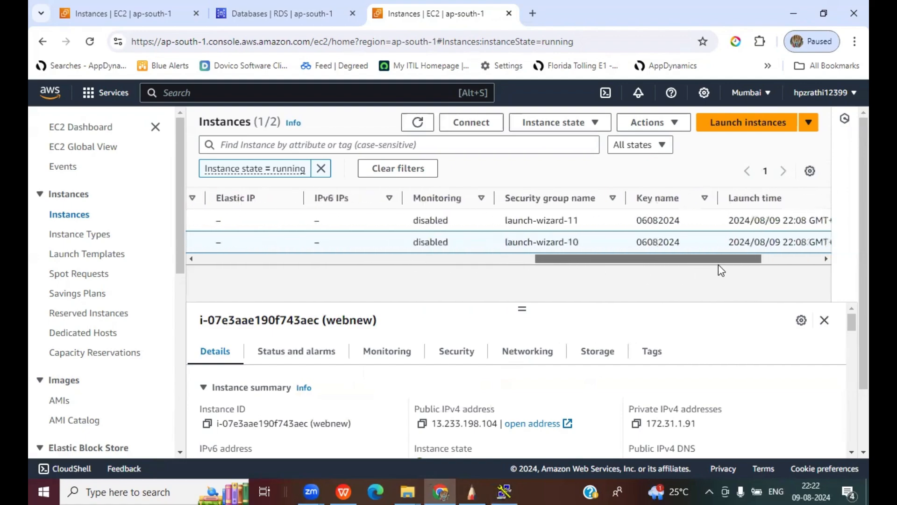
drag(719, 265, 424, 268)
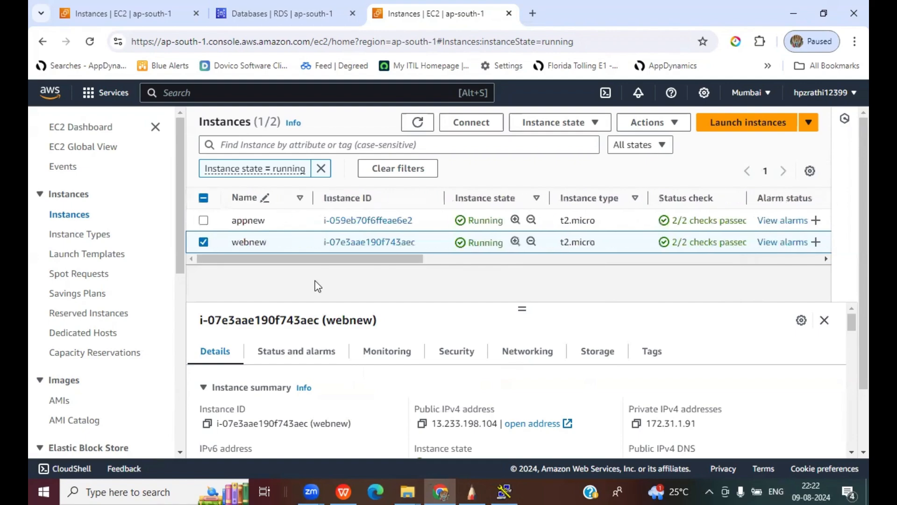
key(alt+Tab)
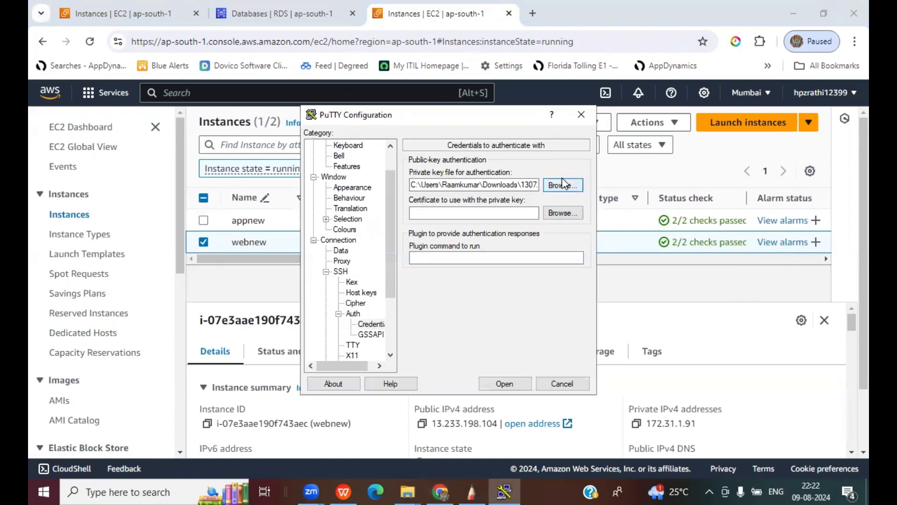
click(561, 181)
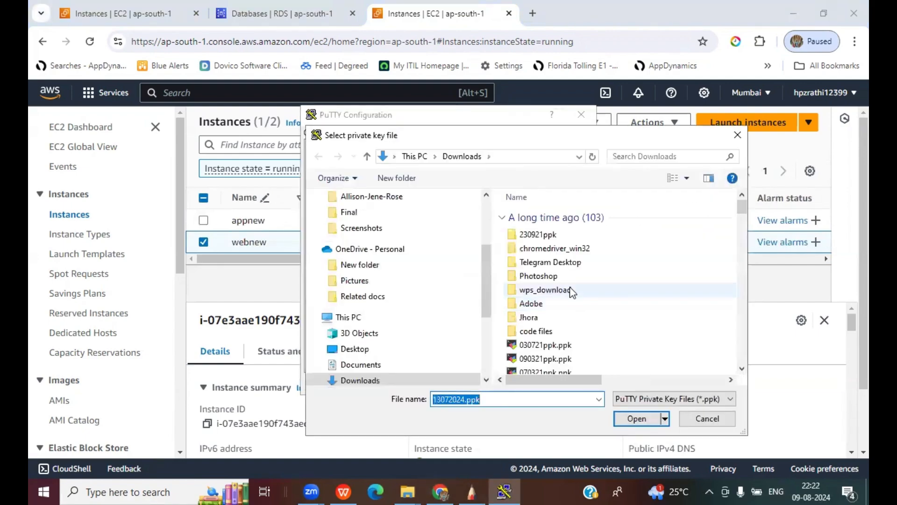
text(060)
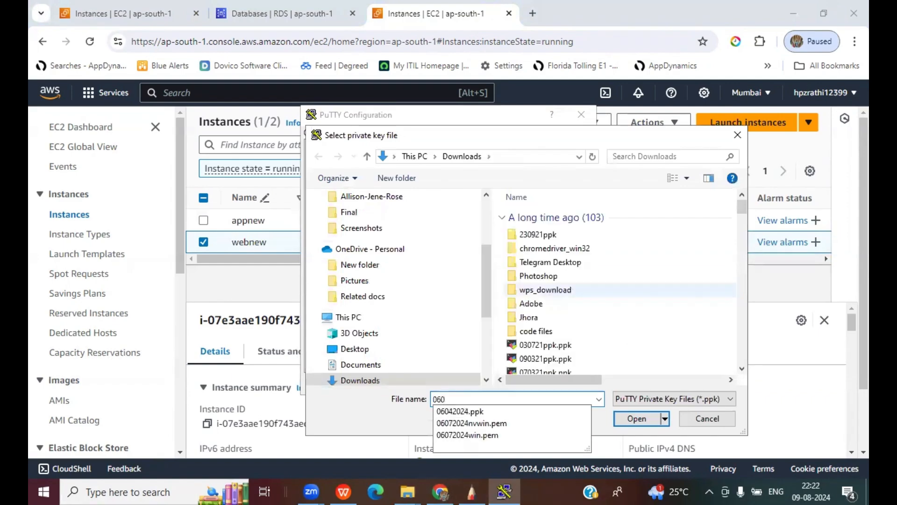
text(8)
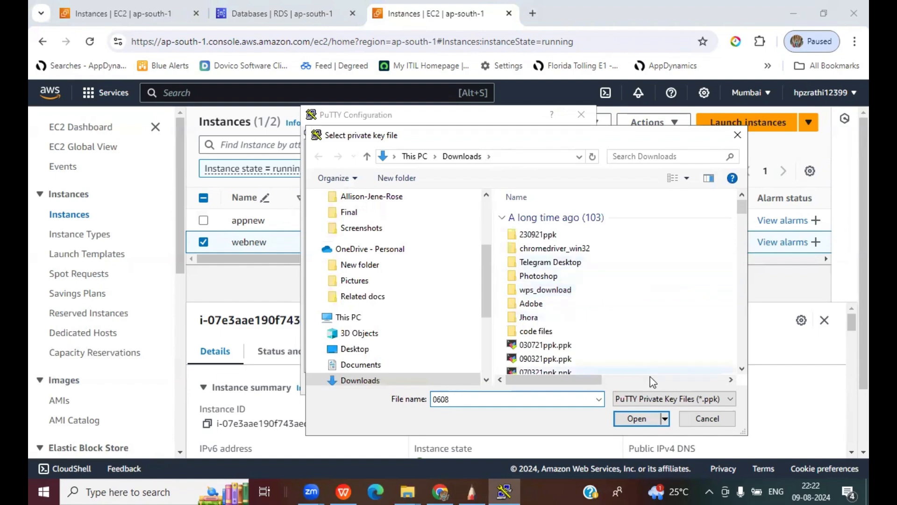
click(706, 418)
click(561, 381)
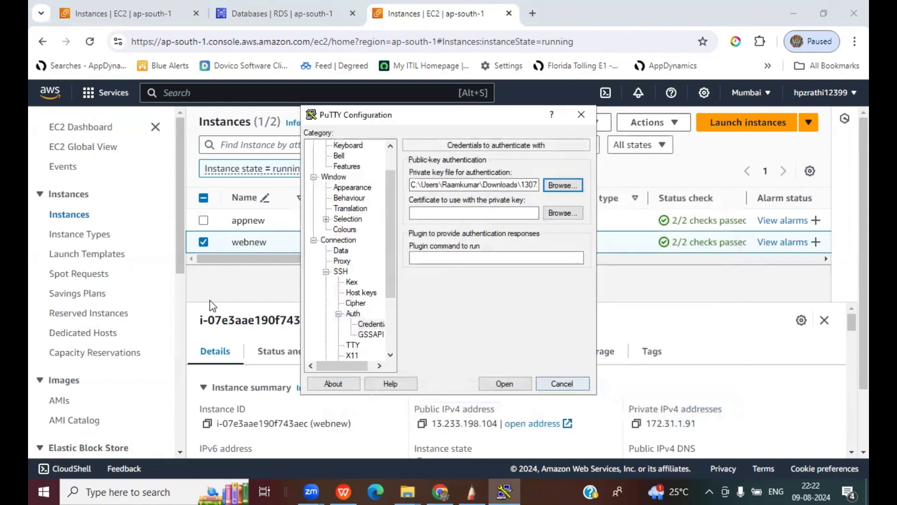
- Browse again, enter 06082024 as the key file name, and scroll the Downloads list
drag(220, 261, 351, 260)
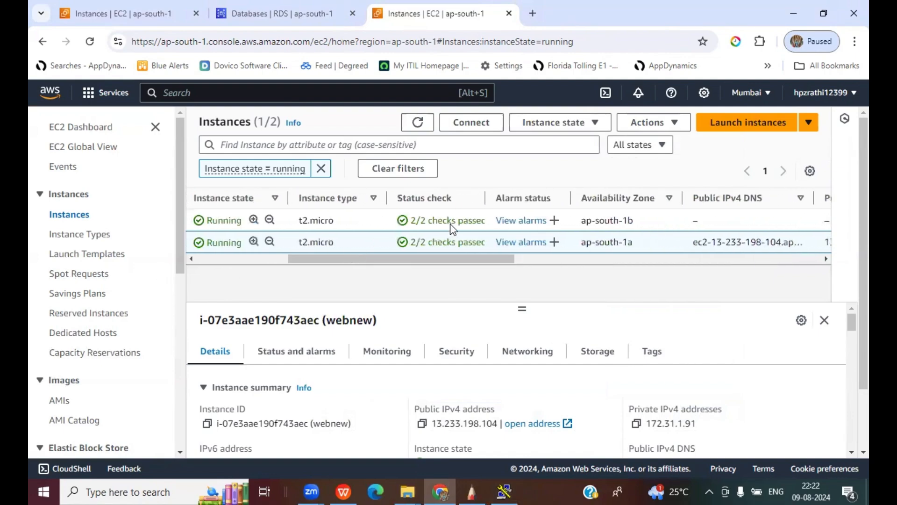
click(504, 490)
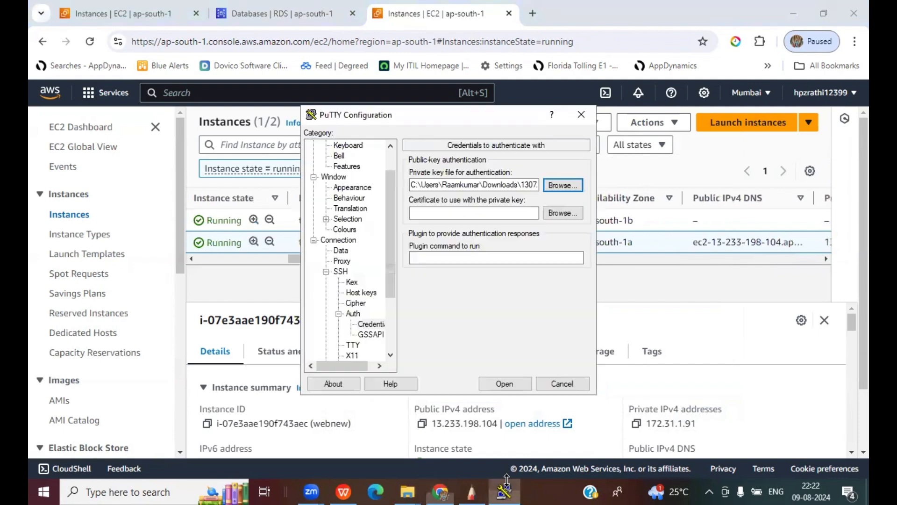
click(563, 186)
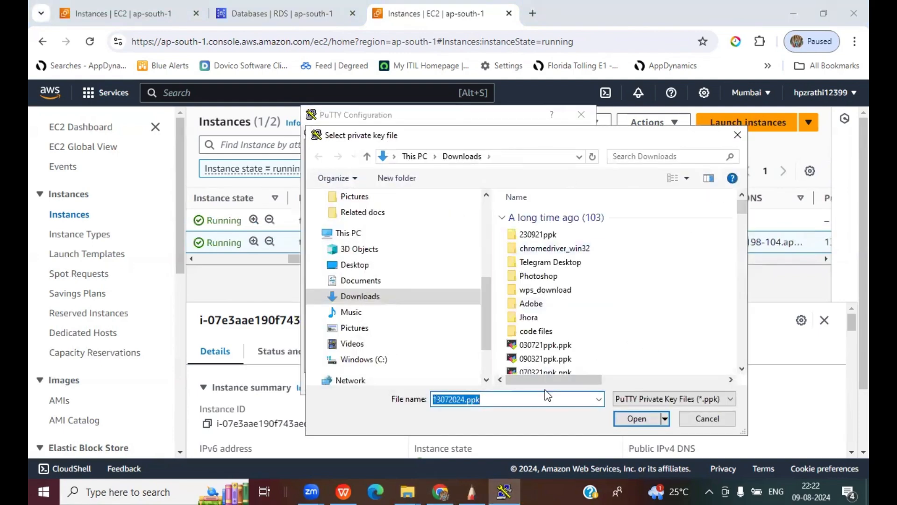
text(0608)
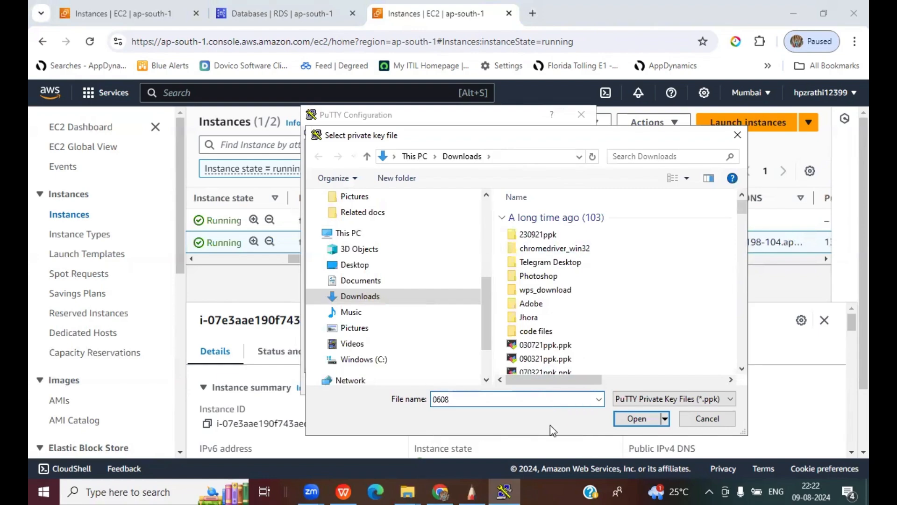
key(BackSpace)
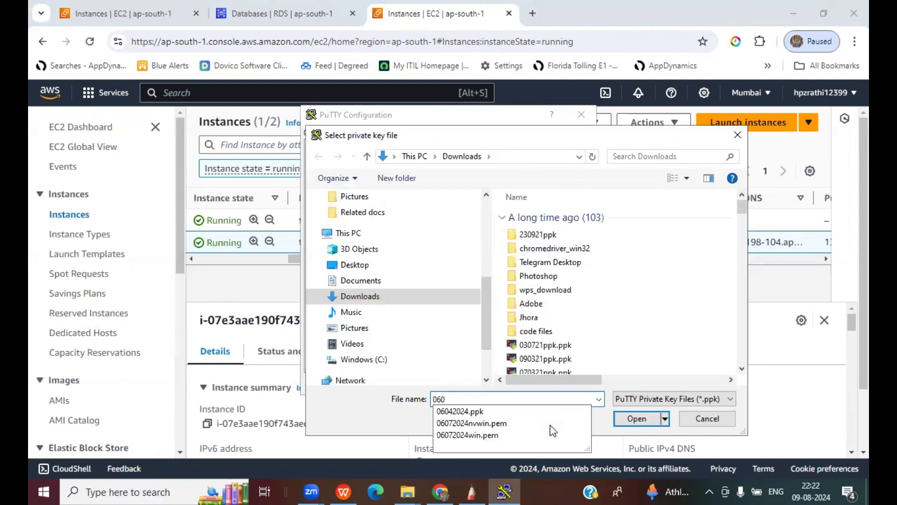
text(82-0)
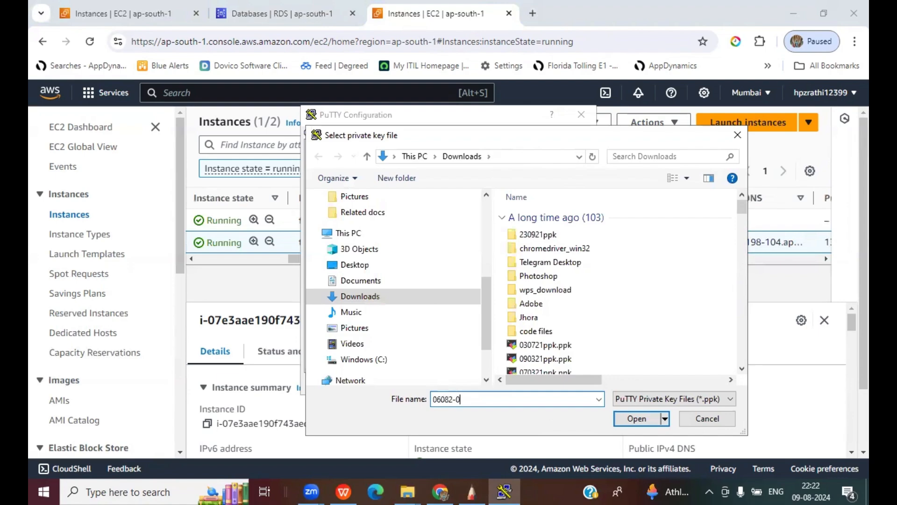
key(BackSpace)
key(BackSpace)
text(024)
drag(741, 208, 740, 447)
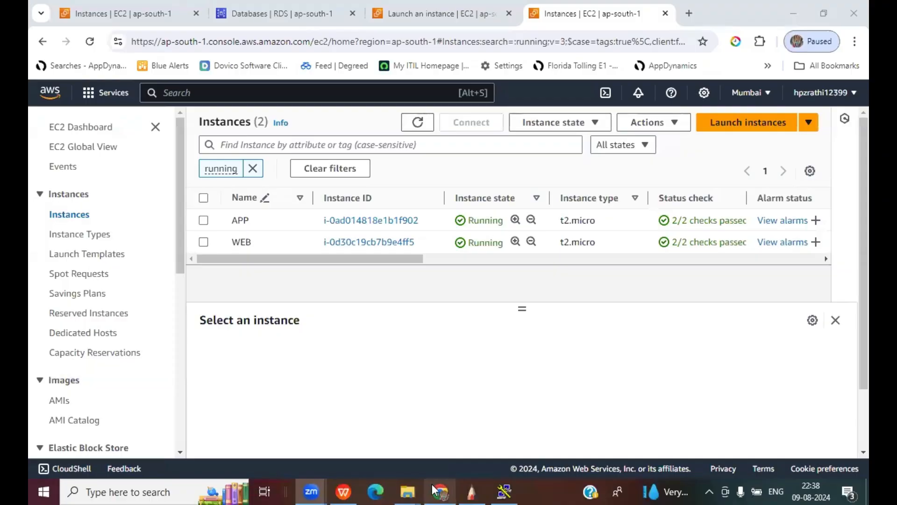
- Return to the Databases | RDS tab in Chrome and refresh to see database-1 Available
click(439, 490)
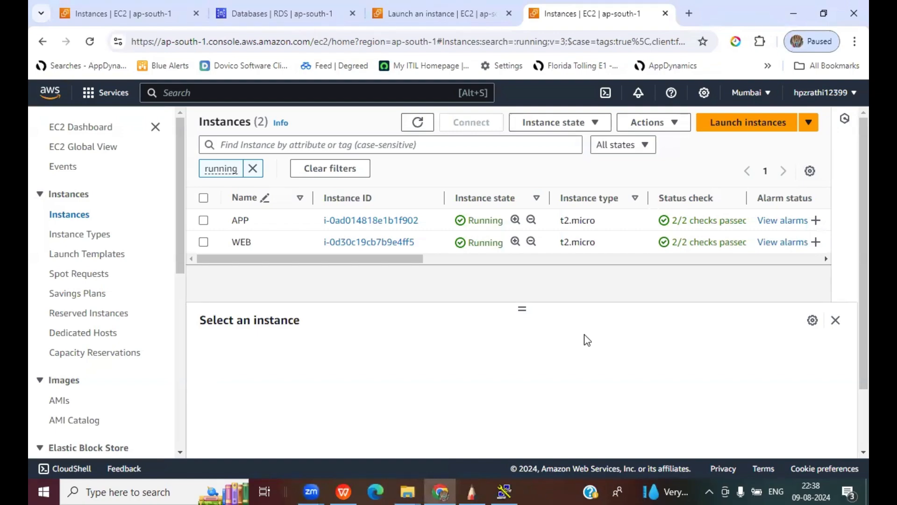
click(297, 14)
click(360, 270)
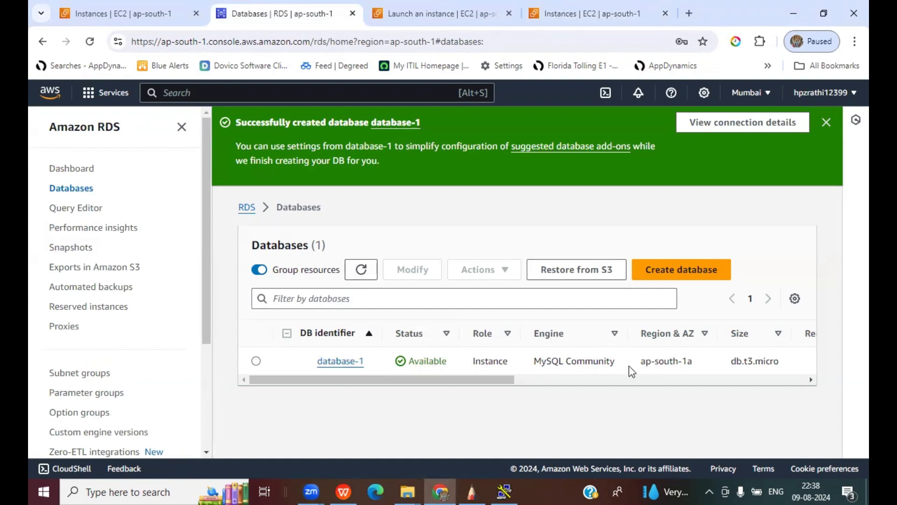
- Open database-1's details and follow its default security group link sg-001aee91ae67f99f8
click(341, 363)
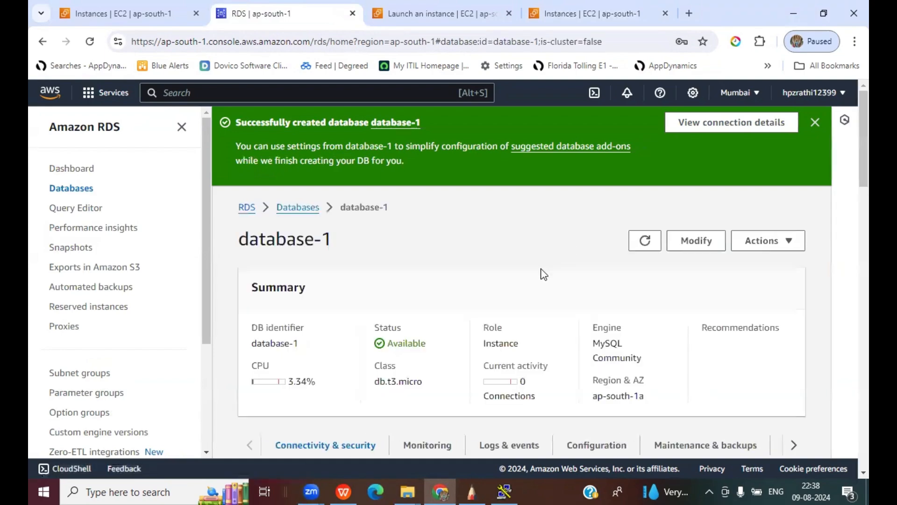
scroll(542, 273, down, 7)
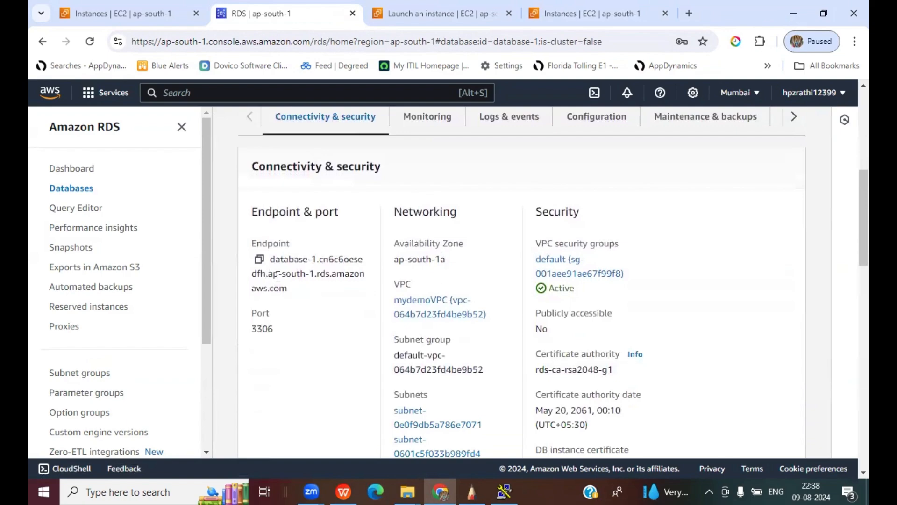
scroll(314, 344, down, 1)
scroll(316, 343, up, 1)
click(566, 273)
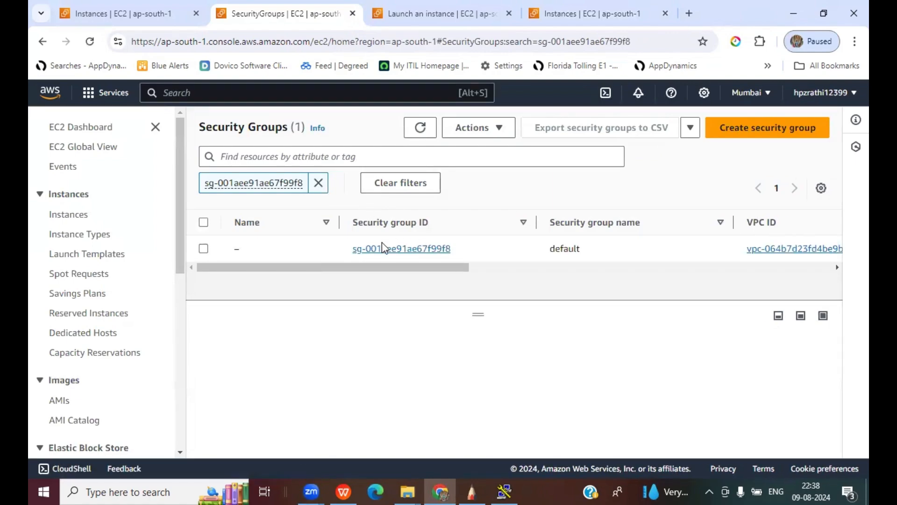
- Confirm the database security group's MYSQL/Aurora rule allows port 3306 from 172.31.0.0/16, then return to the EC2 dashboard
click(204, 249)
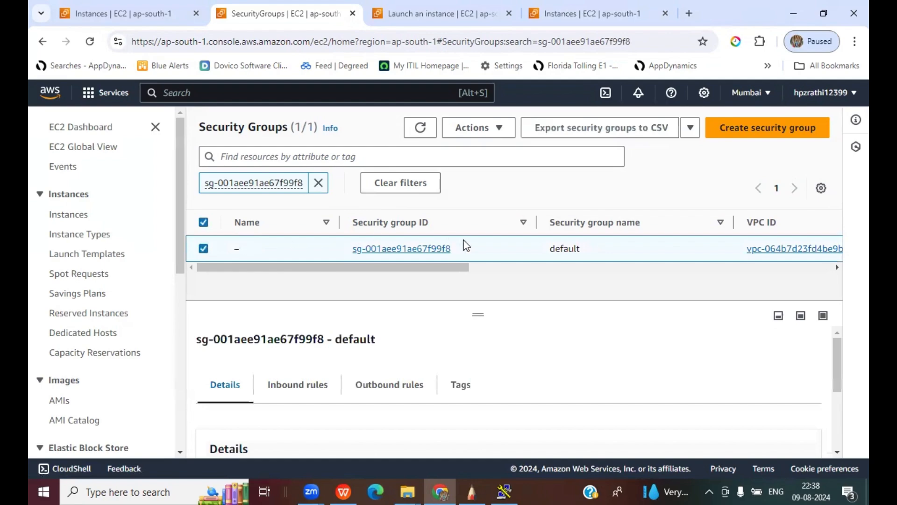
click(304, 386)
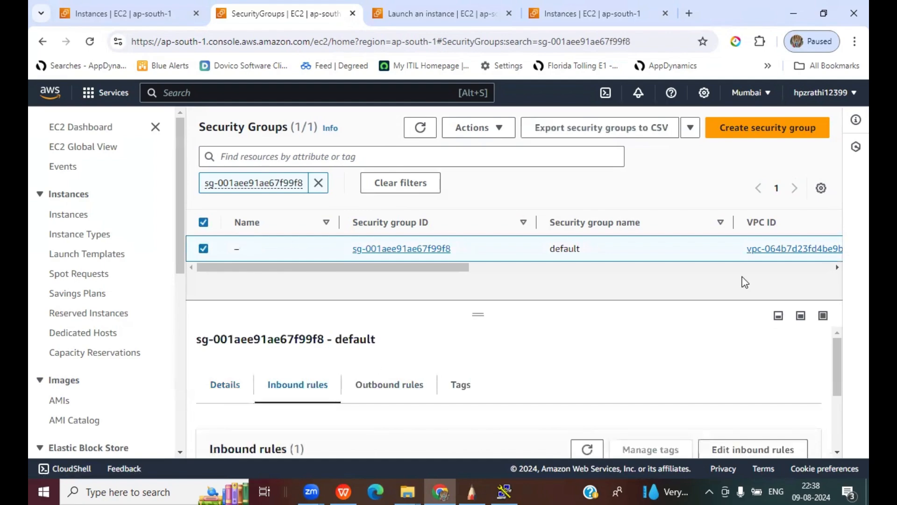
click(748, 448)
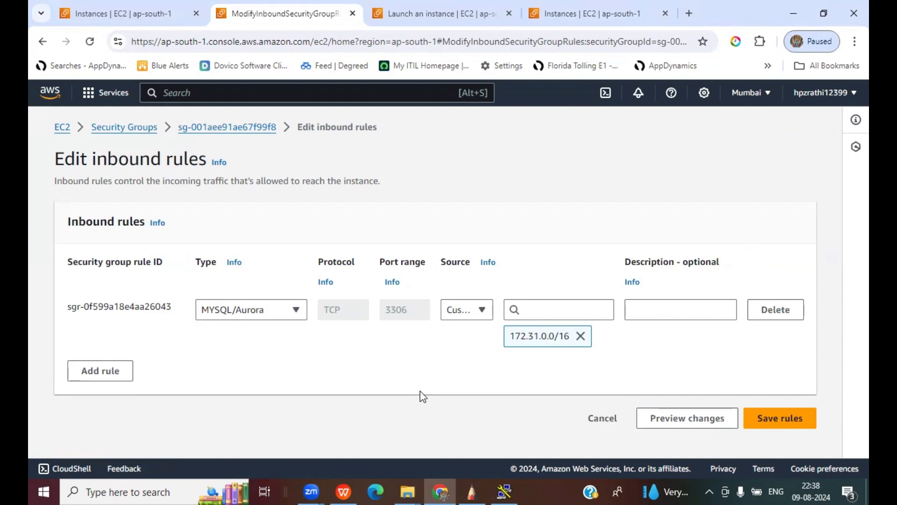
click(214, 134)
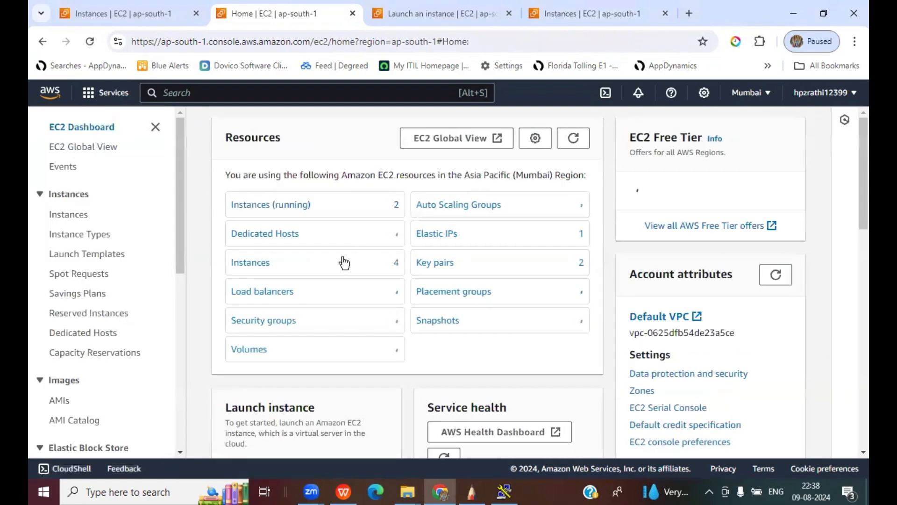
- Set PuTTY's host name to the WEB instance's public IP 13.233.95.130
click(294, 206)
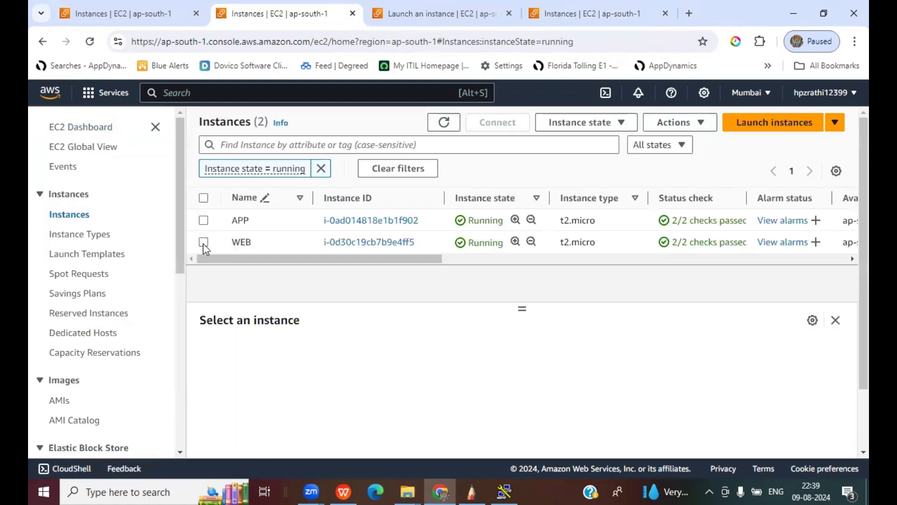
click(203, 241)
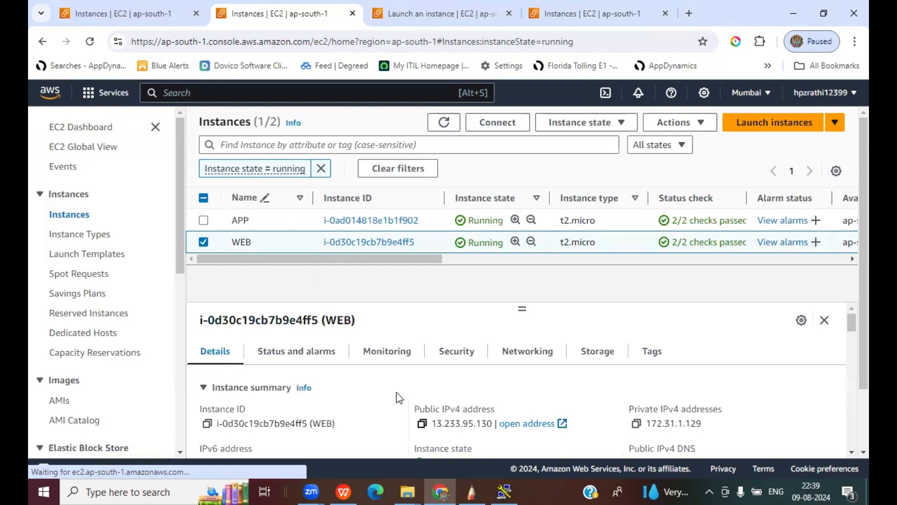
click(503, 489)
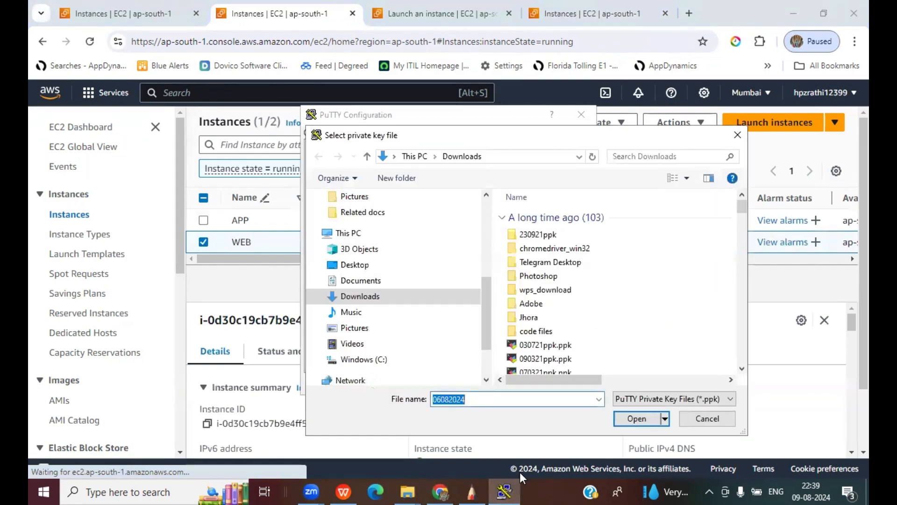
key(Escape)
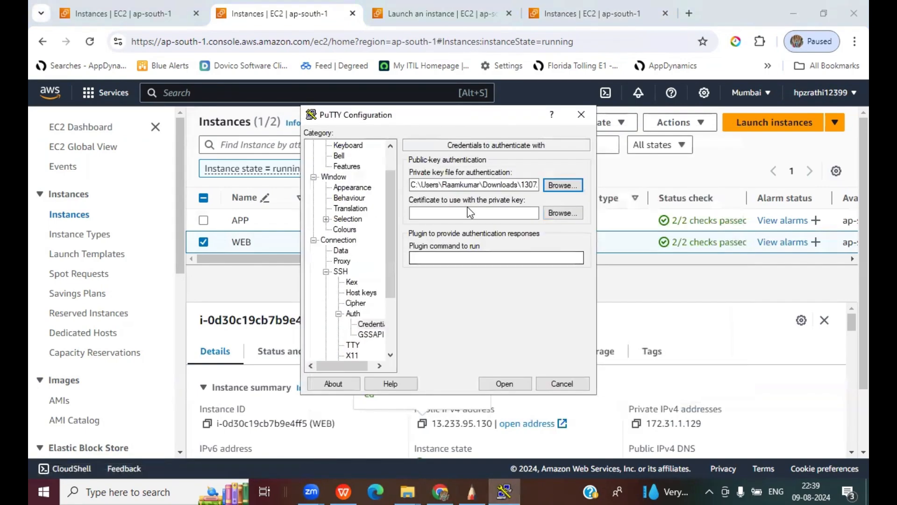
click(353, 313)
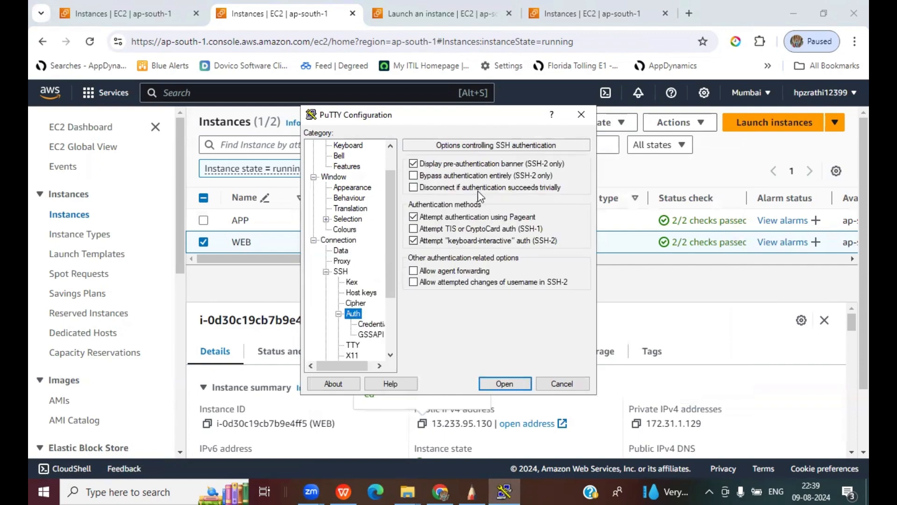
click(372, 324)
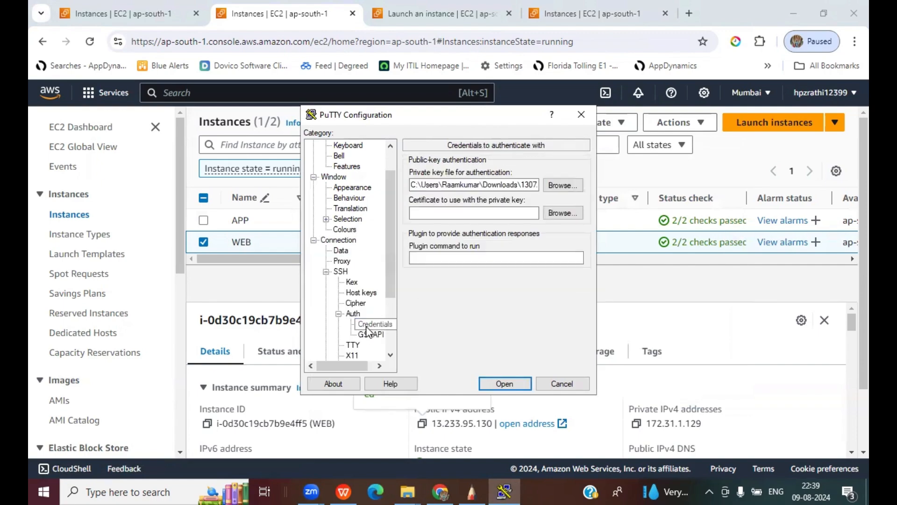
scroll(367, 195, up, 1)
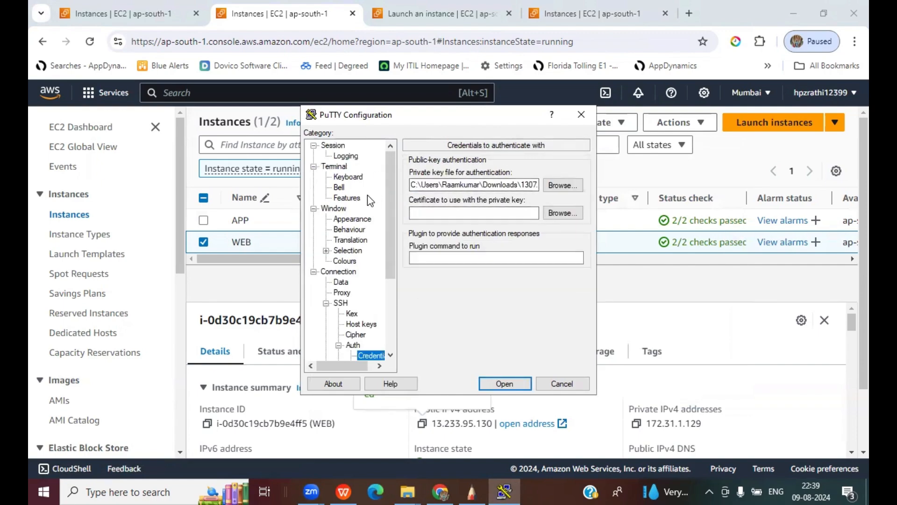
click(333, 144)
key(Tab)
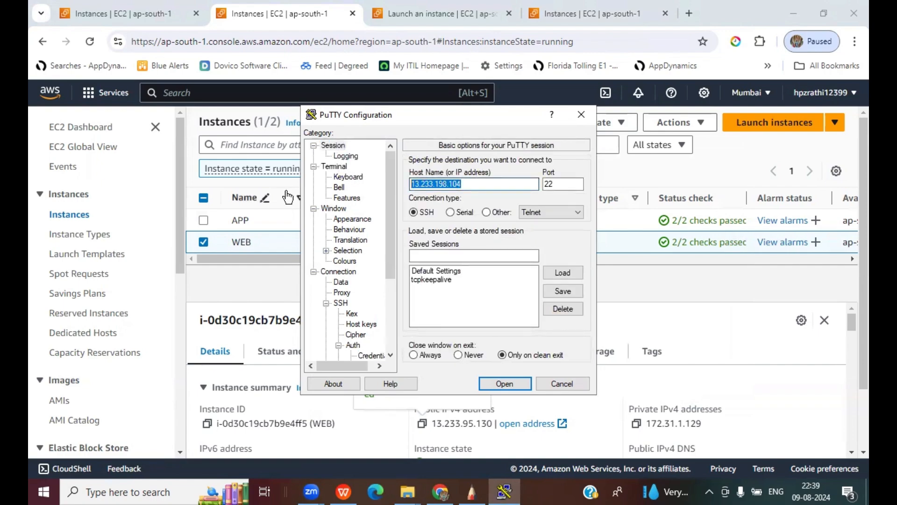
text(13.233.95.130)
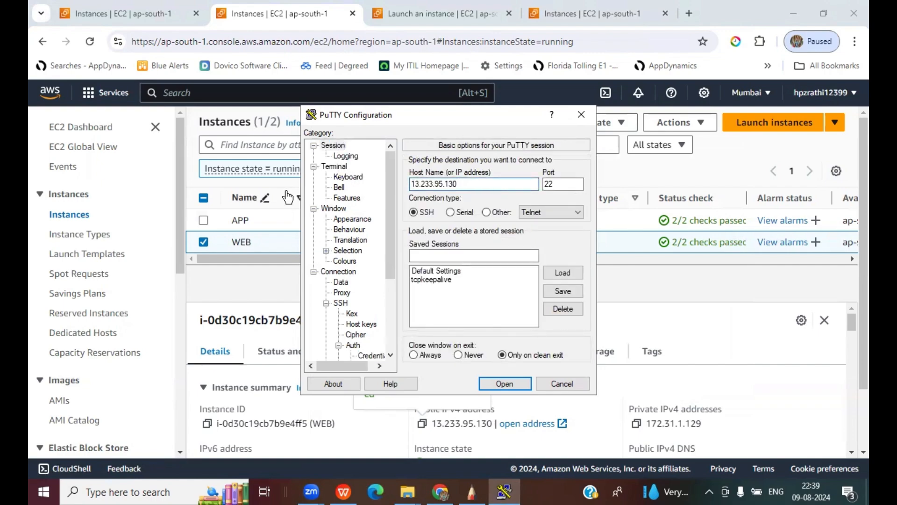
- Select the 13072024.ppk private key and allow agent forwarding in PuTTY's SSH auth settings
click(361, 355)
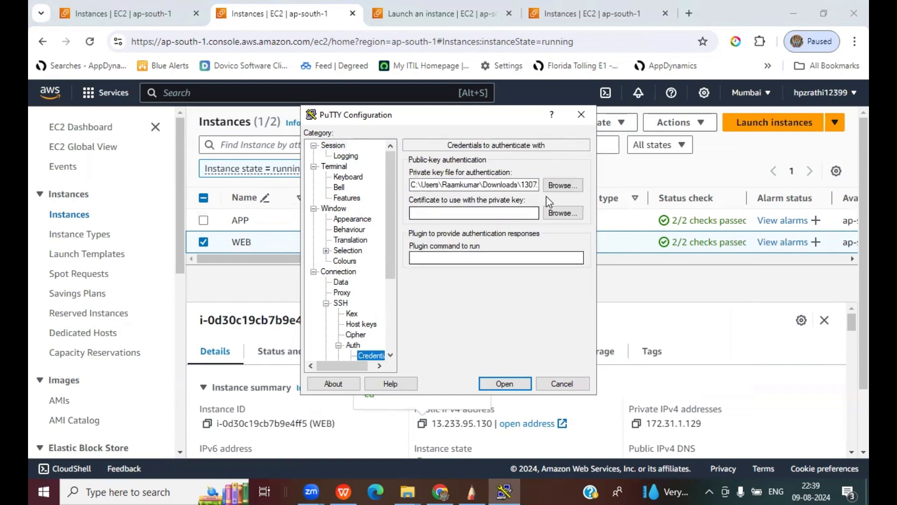
click(556, 184)
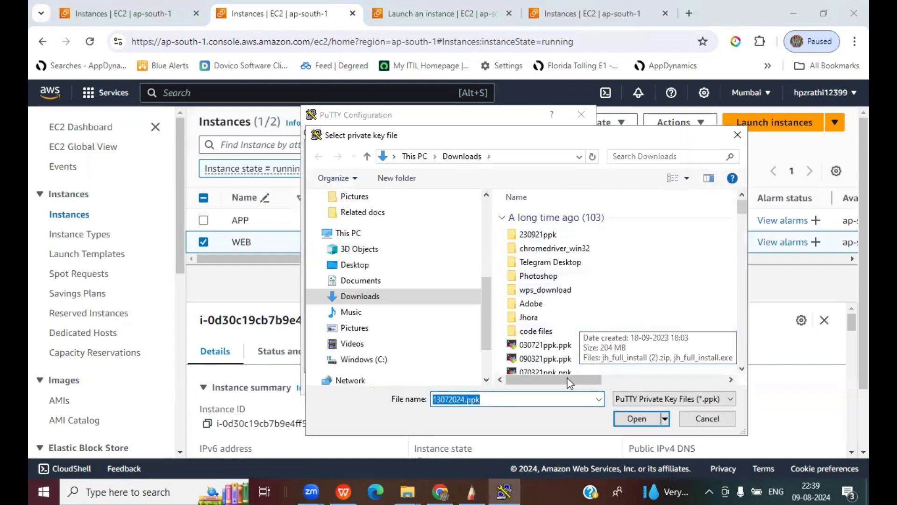
text(1307)
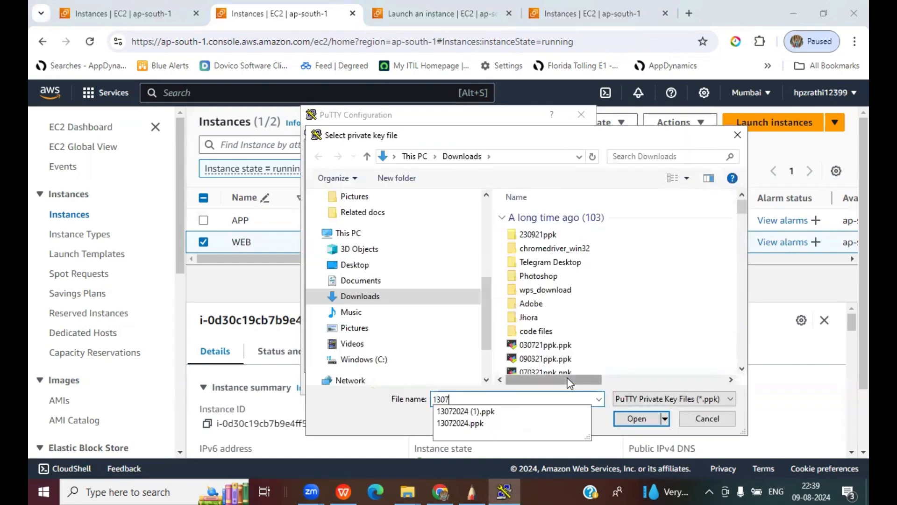
key(Down)
key(Down)
key(Return)
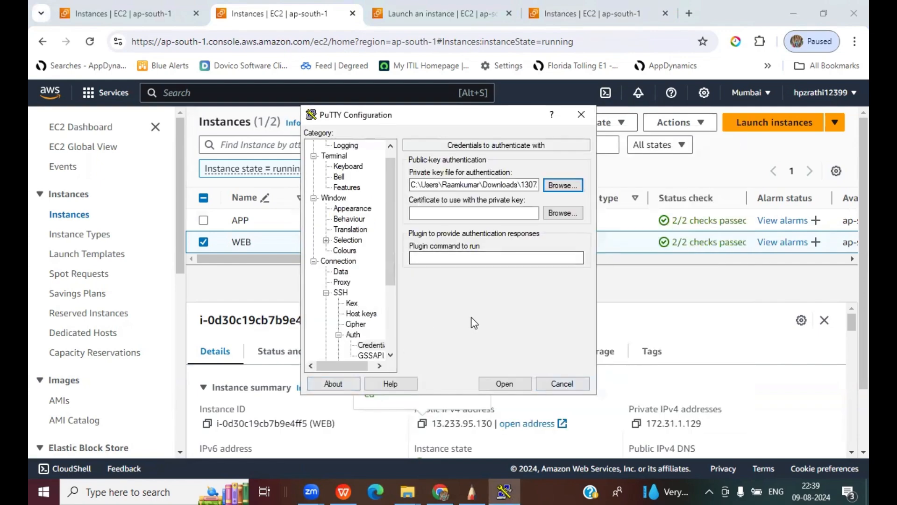
click(353, 334)
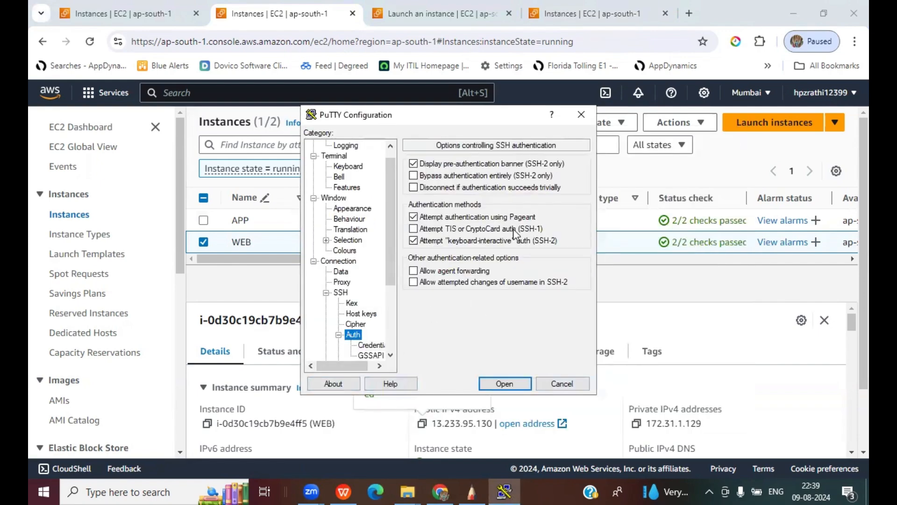
click(413, 271)
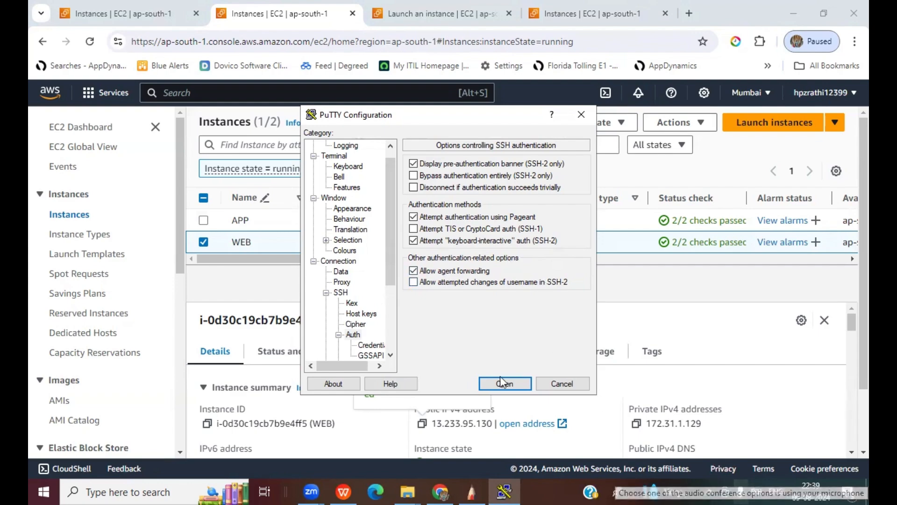
- Launch Pageant from Windows search
click(153, 490)
text(pageant)
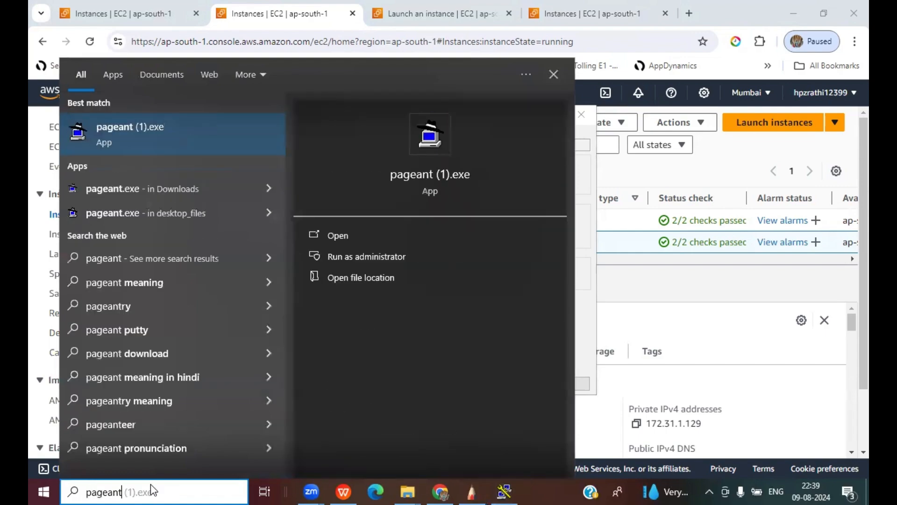
key(Return)
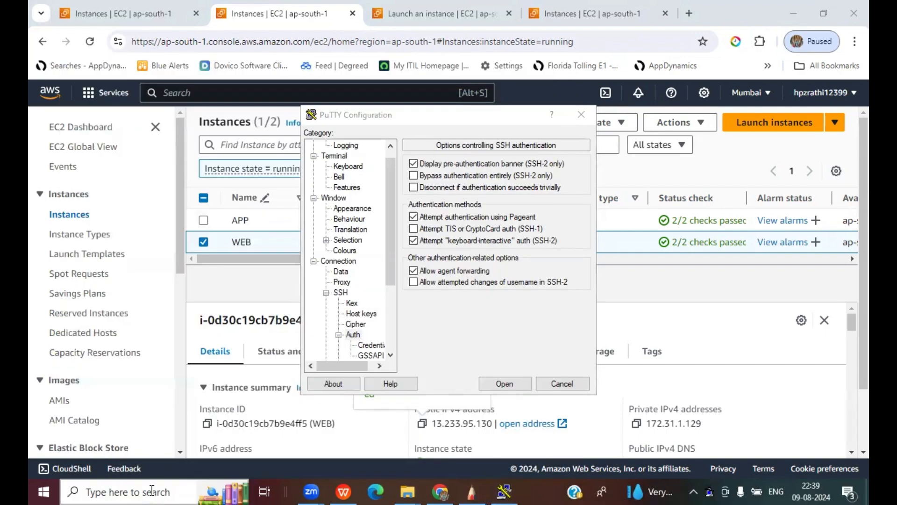
- Add the 13072024.ppk key from Downloads to Pageant's list of loaded keys
double_click(709, 489)
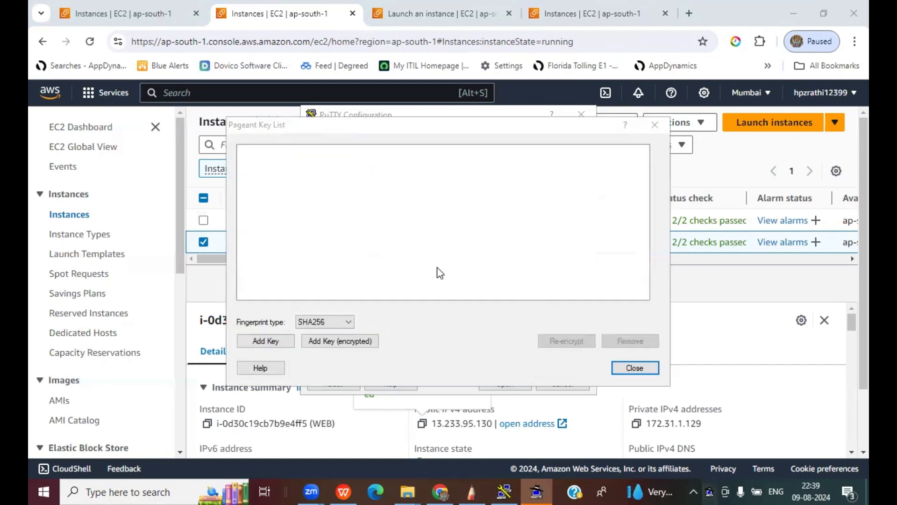
click(288, 341)
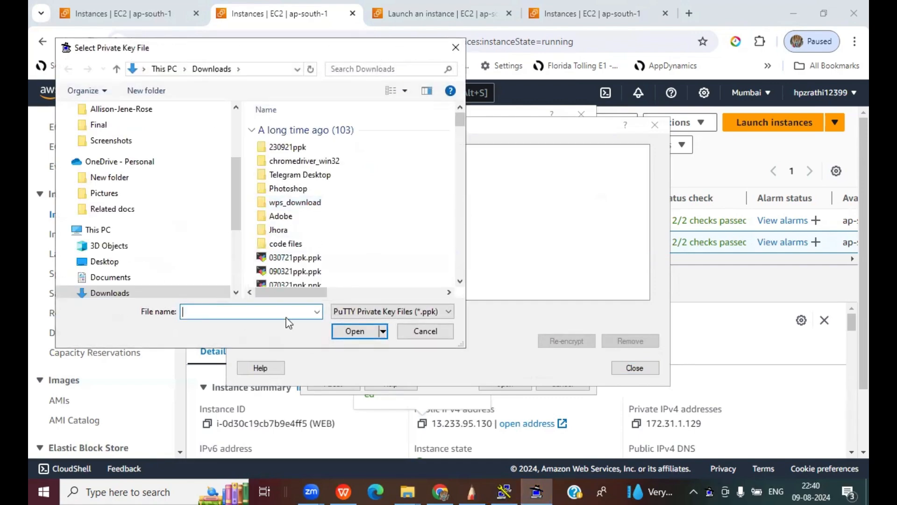
text(13072024 (1).ppk)
key(Down)
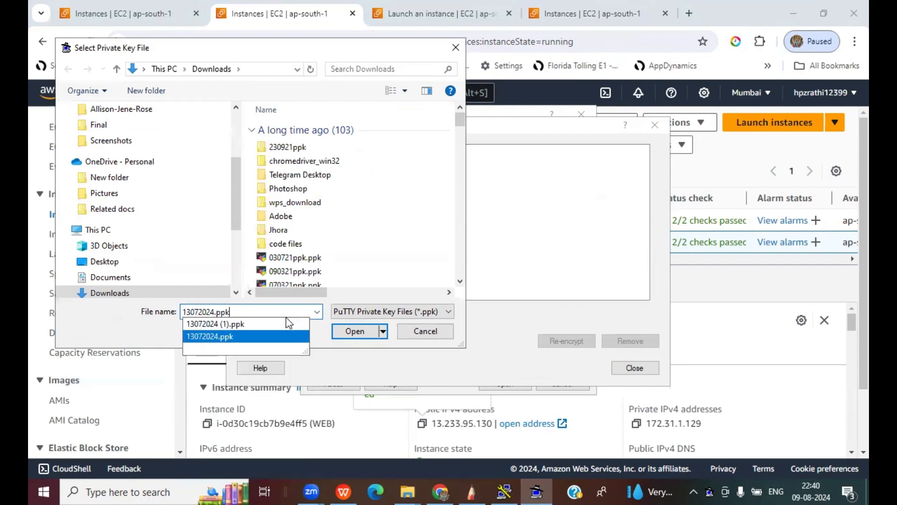
key(Return)
click(642, 367)
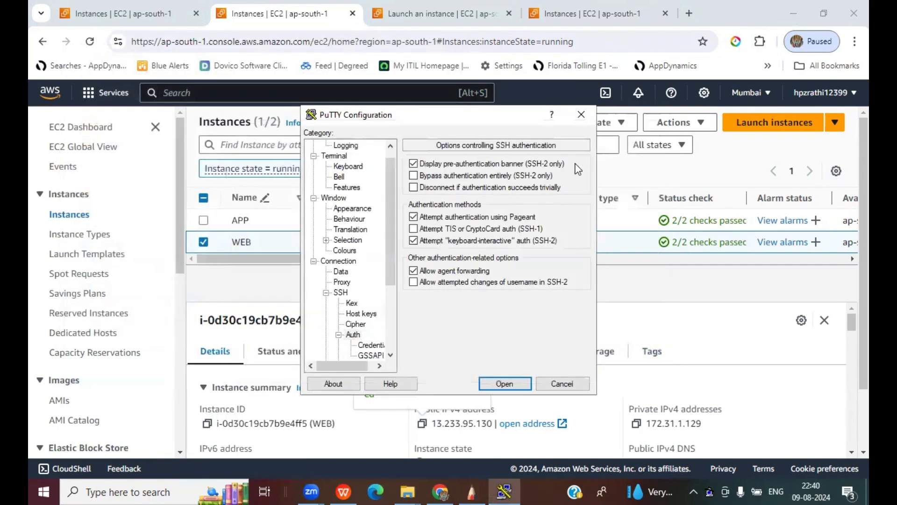
- Connect to the WEB server, accept its host key, and log in as ec2-user
click(523, 382)
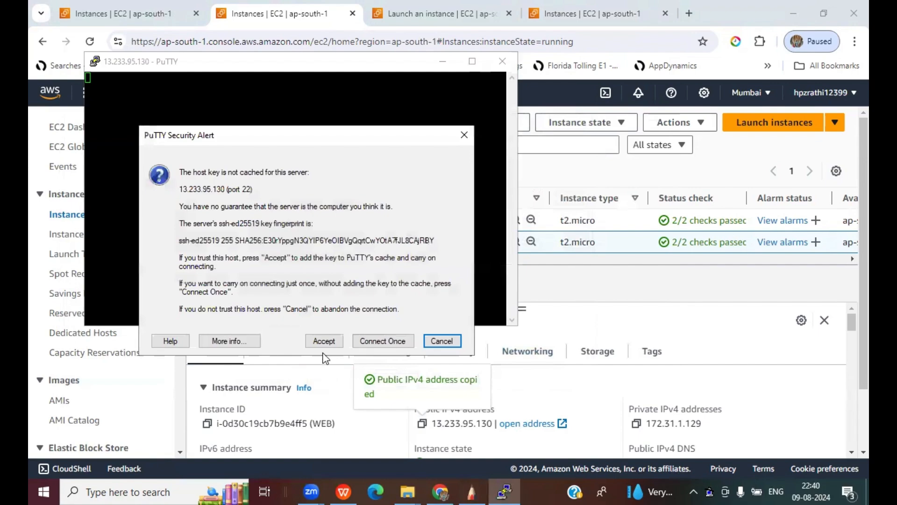
click(324, 340)
drag(253, 67, 342, 106)
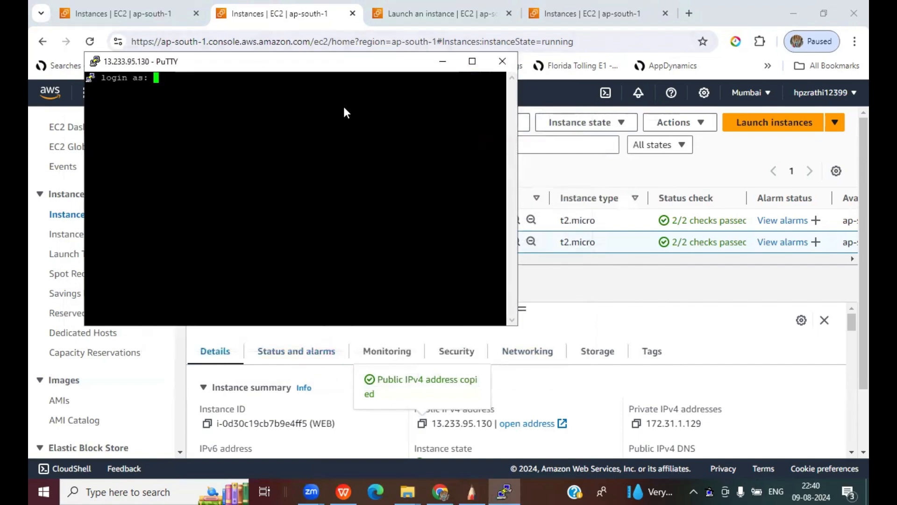
text(ec2-user)
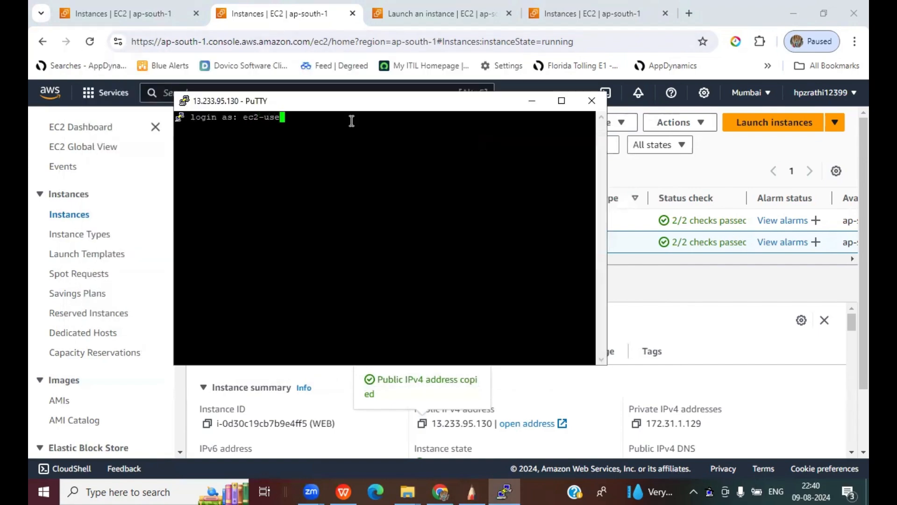
key(Return)
double_click(345, 103)
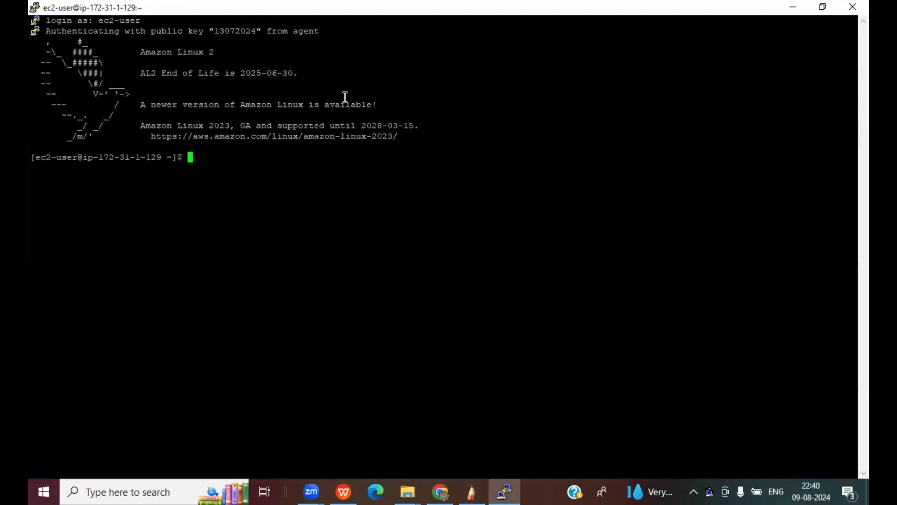
right_click(270, 5)
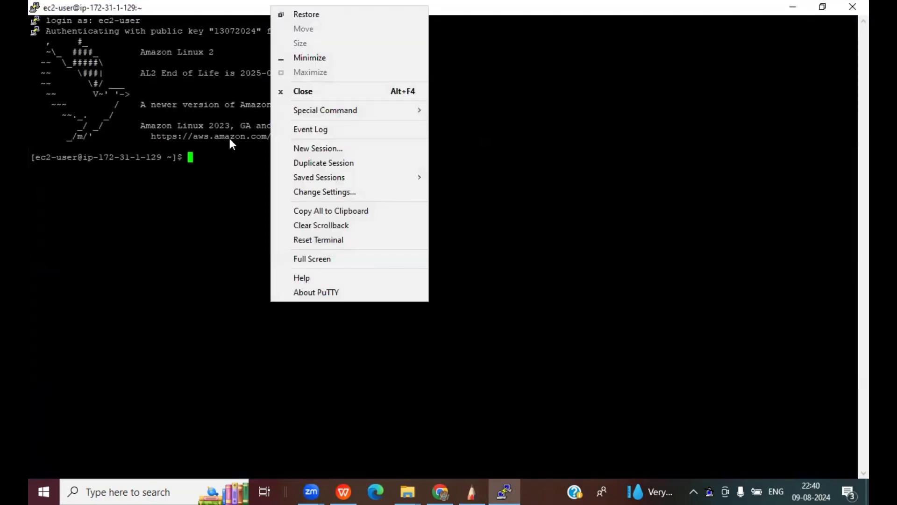
click(207, 156)
text(ssh)
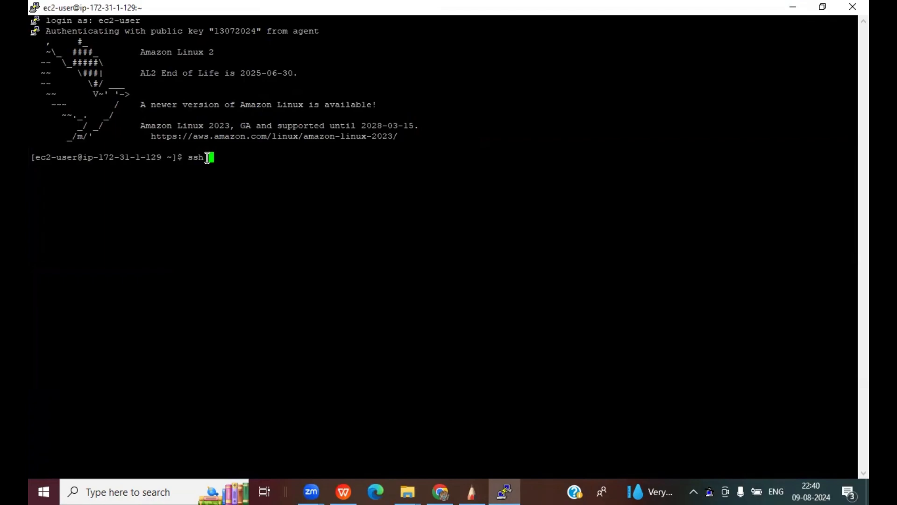
text( ec2-user@)
key(alt+Tab)
click(204, 241)
click(204, 220)
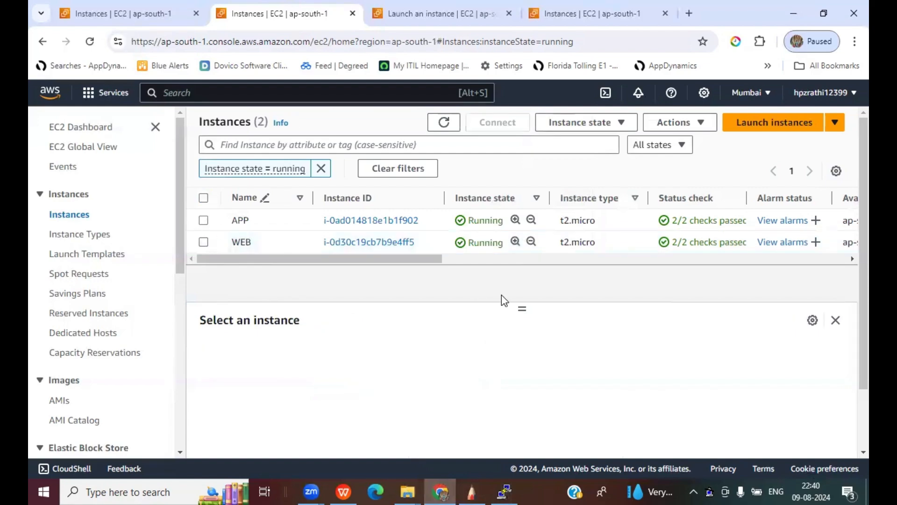
click(637, 423)
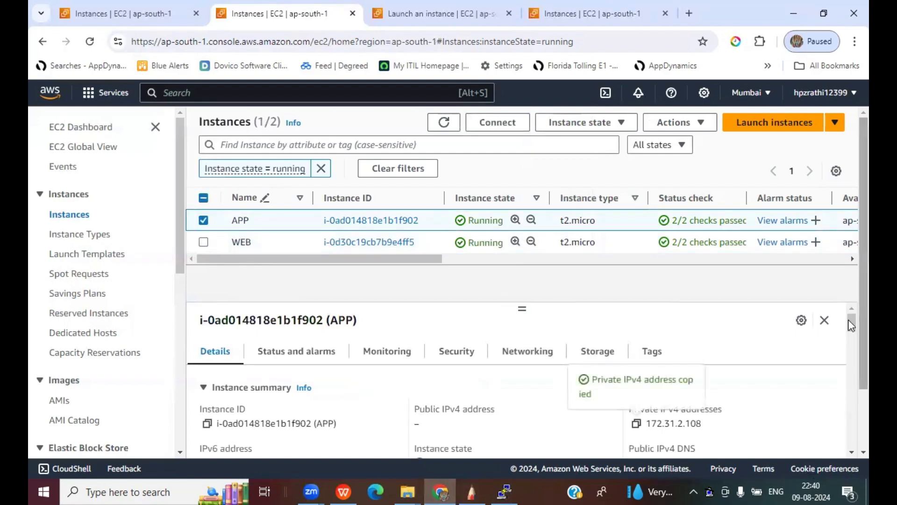
click(506, 489)
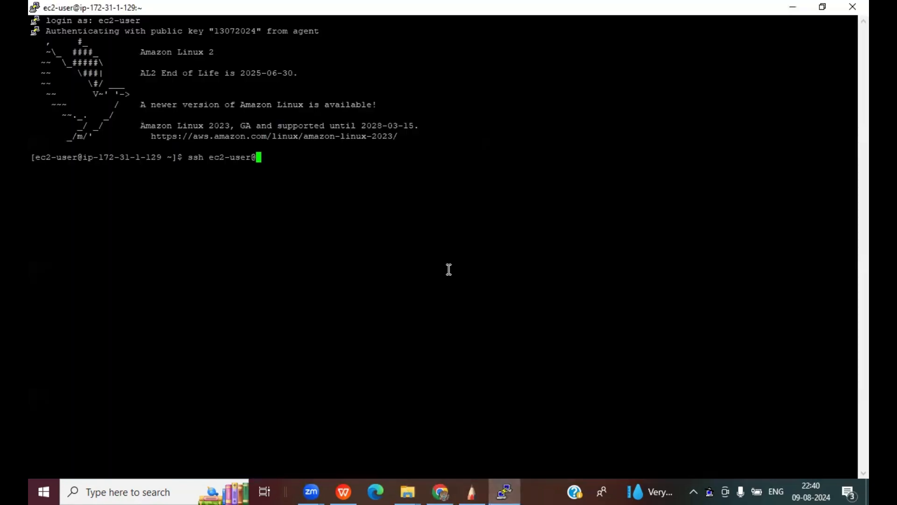
right_click(346, 155)
key(Return)
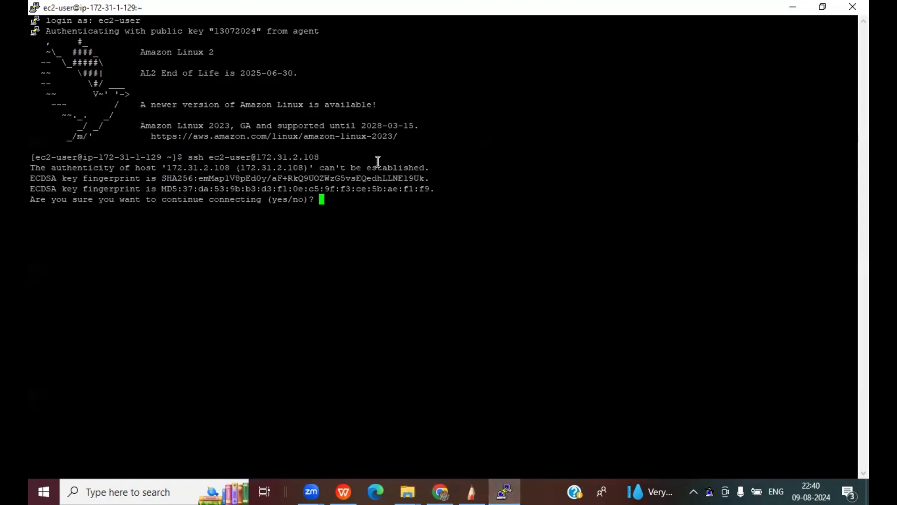
text(yes)
key(Return)
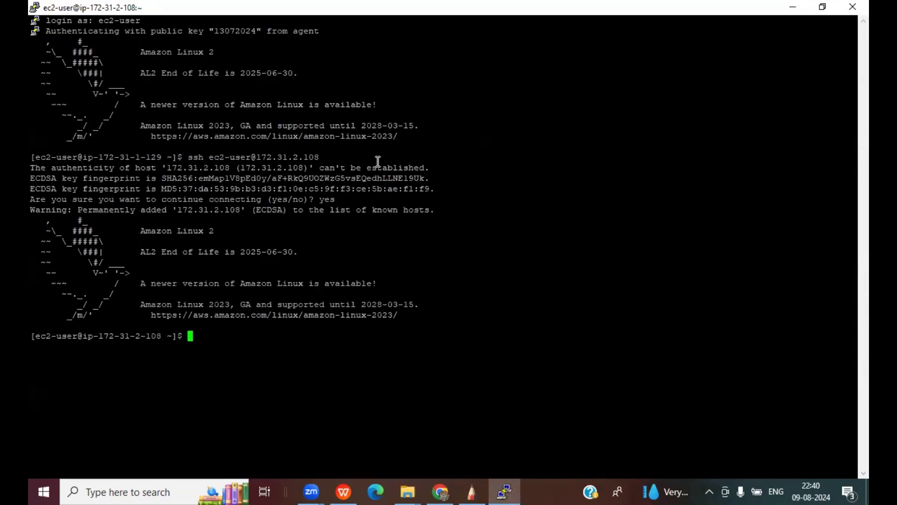
right_click(201, 6)
- Change the terminal font to 14-point Courier New, apply it, and clear the screen
click(260, 193)
click(341, 209)
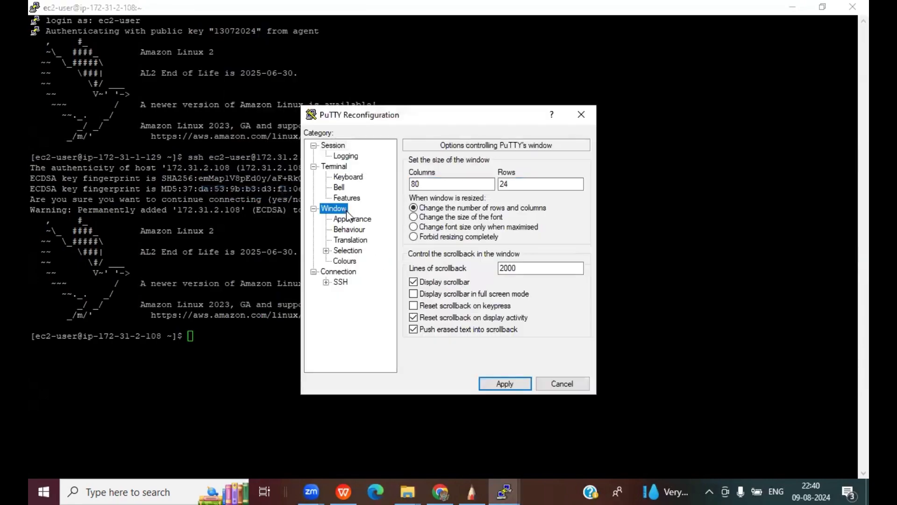
click(351, 219)
click(557, 244)
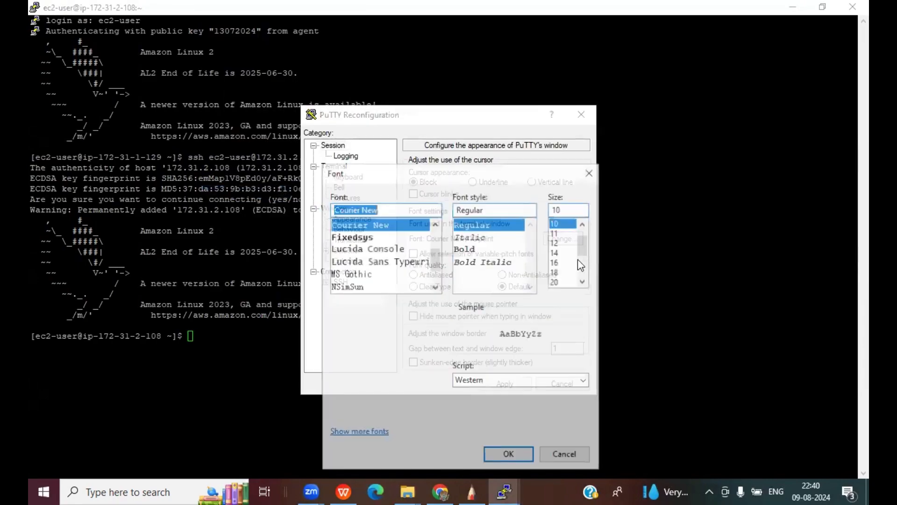
click(561, 252)
drag(459, 174, 458, 89)
click(508, 369)
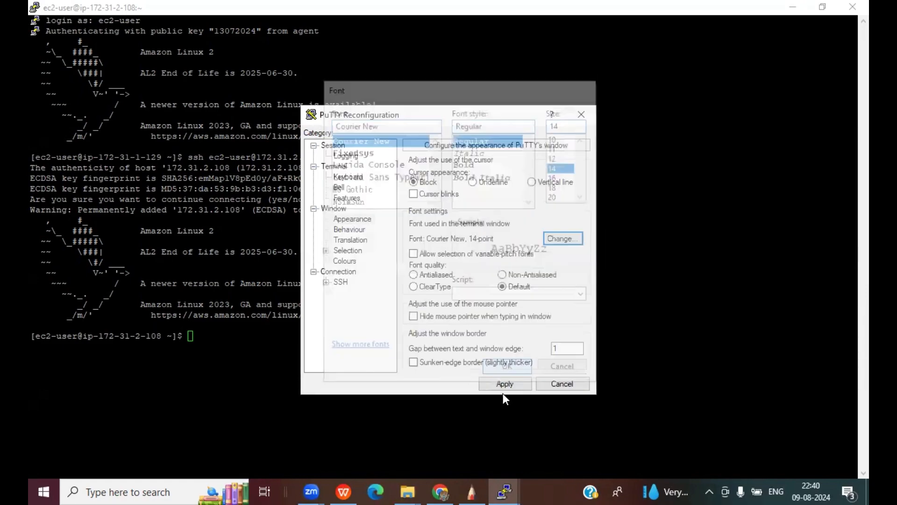
click(505, 385)
text(clear)
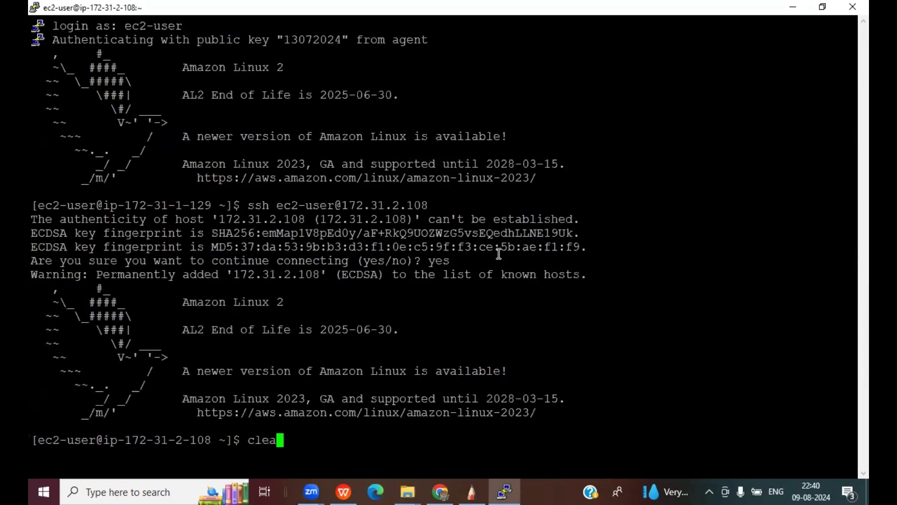
key(Return)
- As root on APP, ping rediff.com and observe 100% packet loss, then switch back to the EC2 console
text(sudo su -)
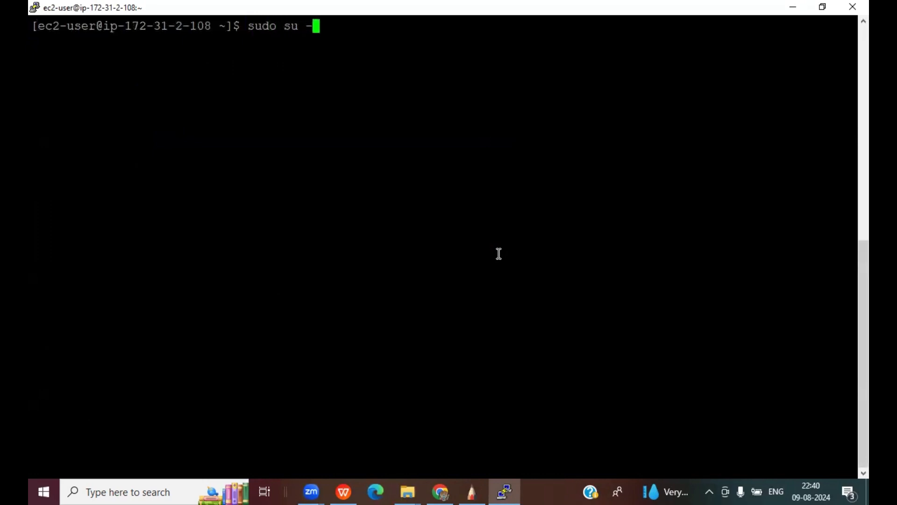
key(Return)
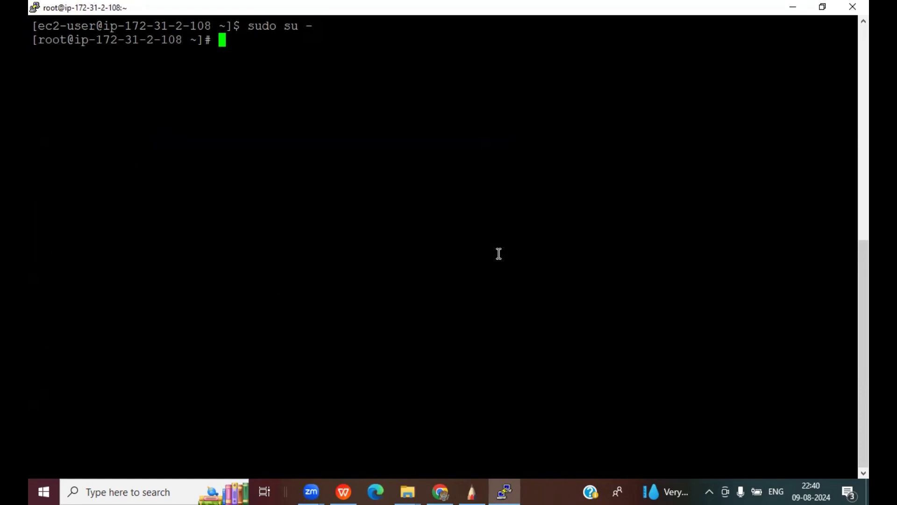
text(clea)
key(BackSpace)
key(BackSpace)
key(BackSpace)
key(BackSpace)
text(ping res)
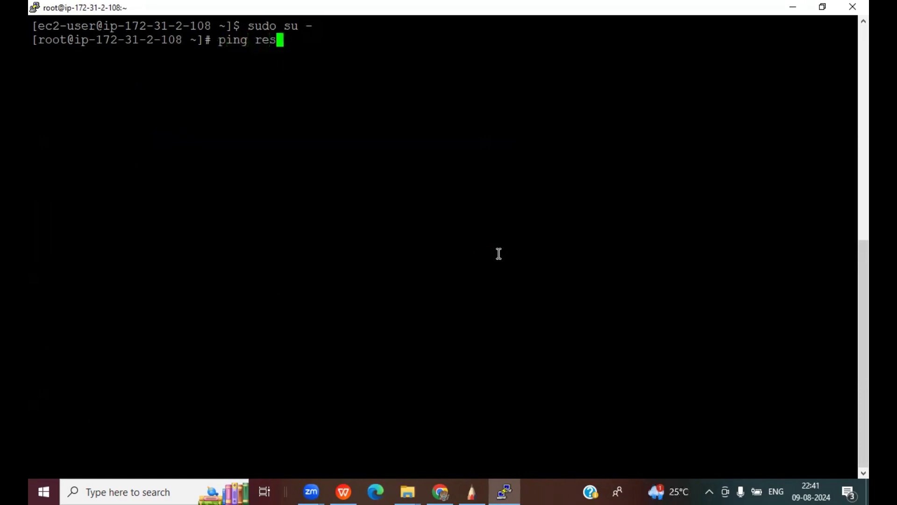
key(BackSpace)
text(diff.com)
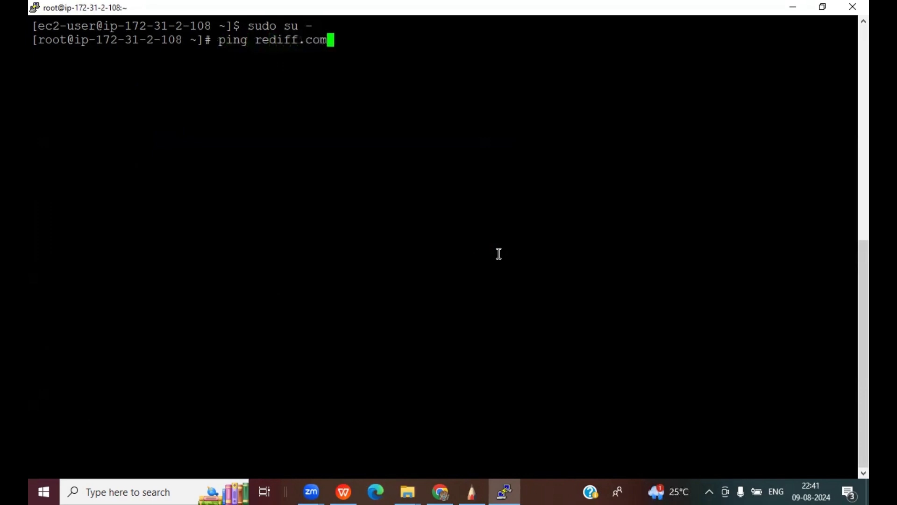
key(Return)
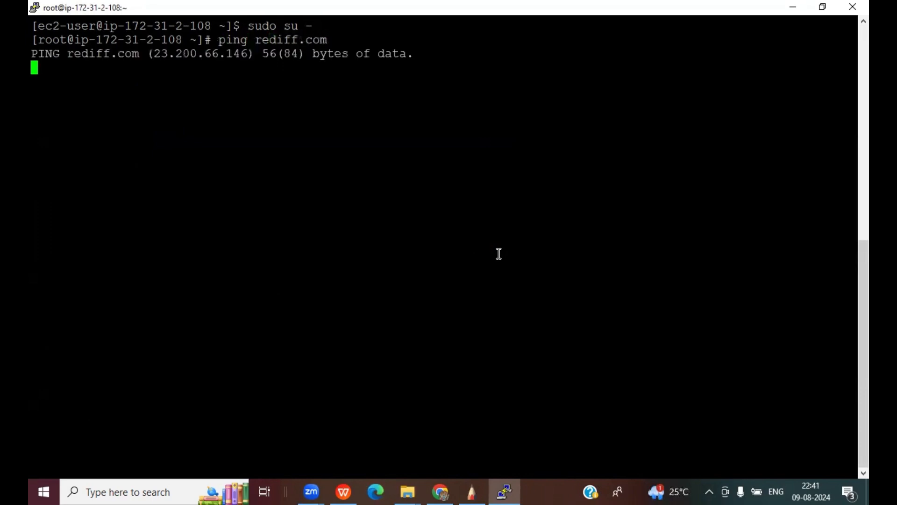
key(ctrl+c)
key(Return)
key(Return)
key(Return)
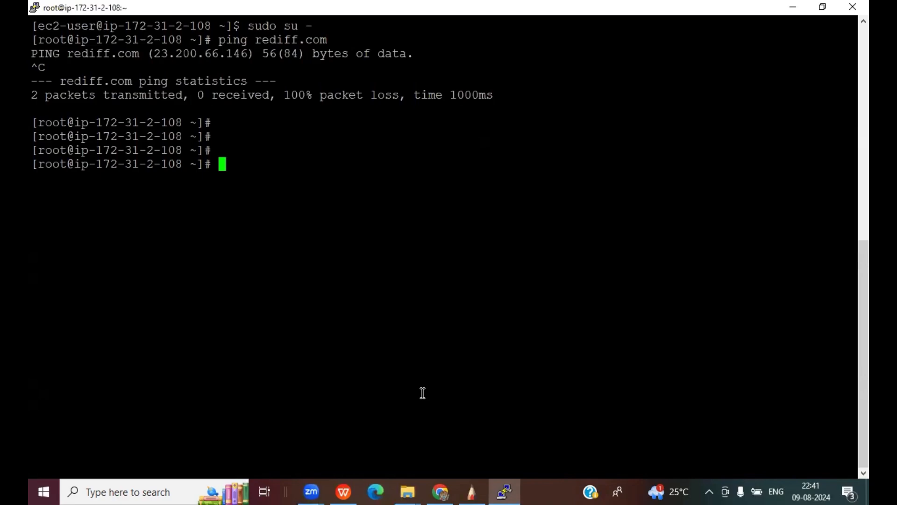
key(alt+Tab)
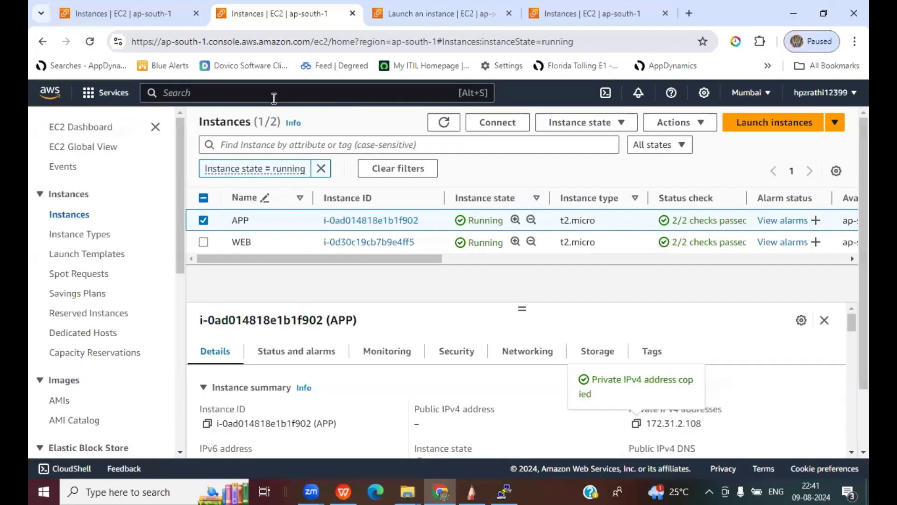
click(241, 97)
- Open the VPC console's NAT gateways list
text(VPC)
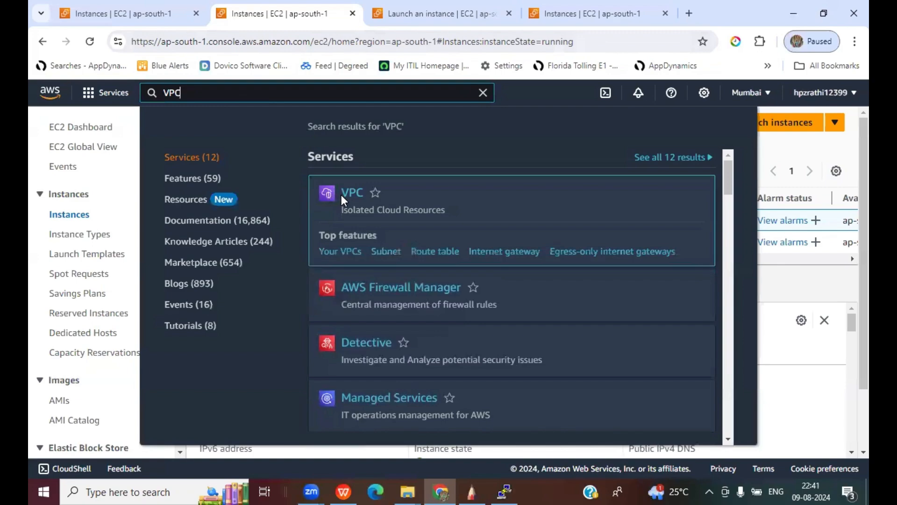
click(342, 194)
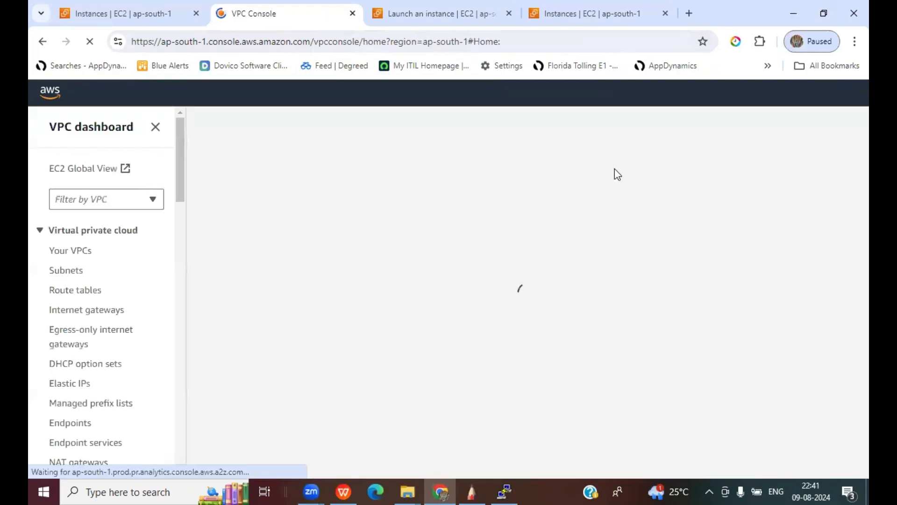
scroll(138, 304, down, 1)
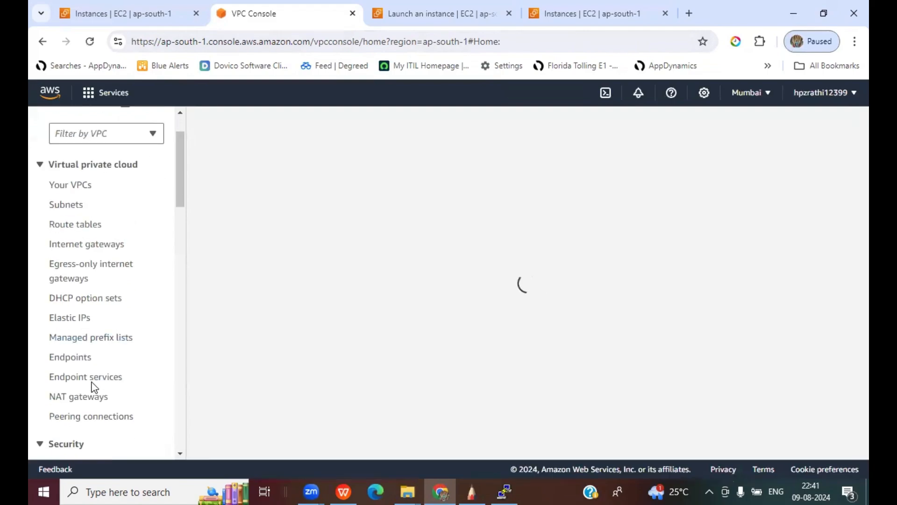
click(74, 397)
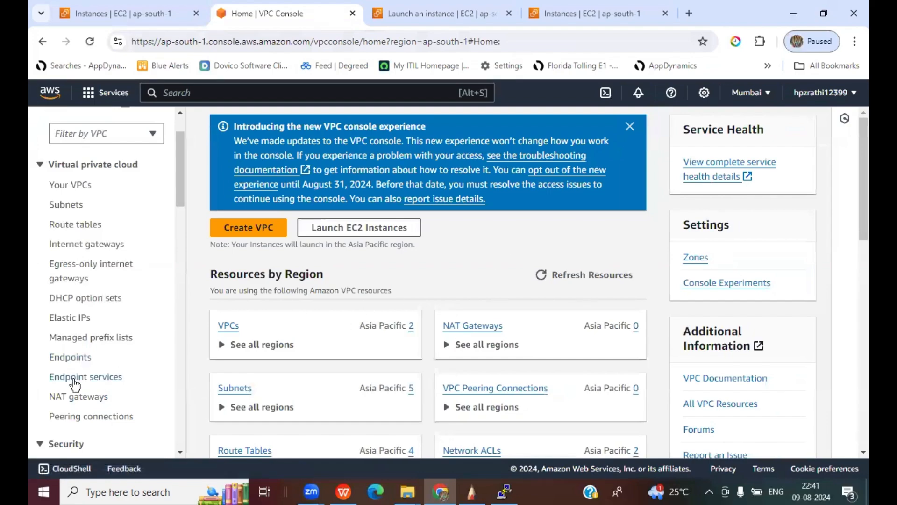
click(74, 397)
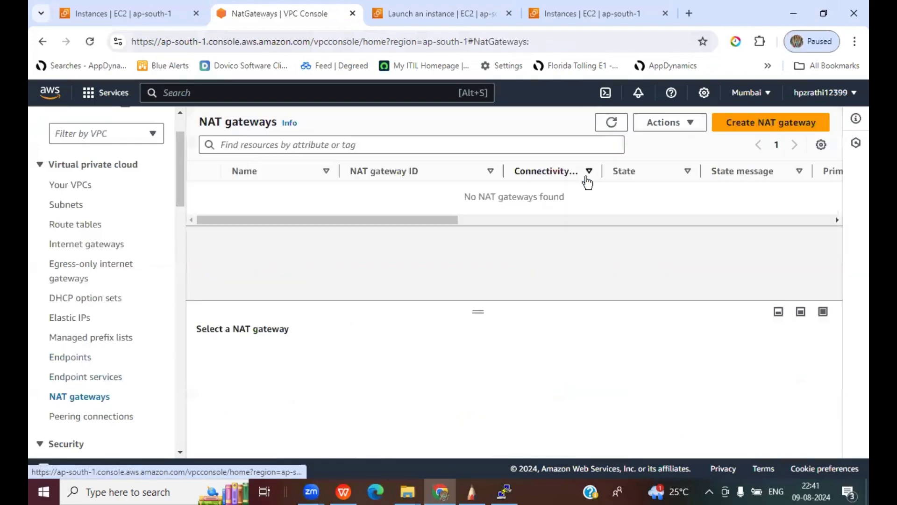
- Create NAT gateway mydemongw in the Public Subnet with a newly allocated Elastic IP
click(789, 124)
scroll(458, 212, down, 2)
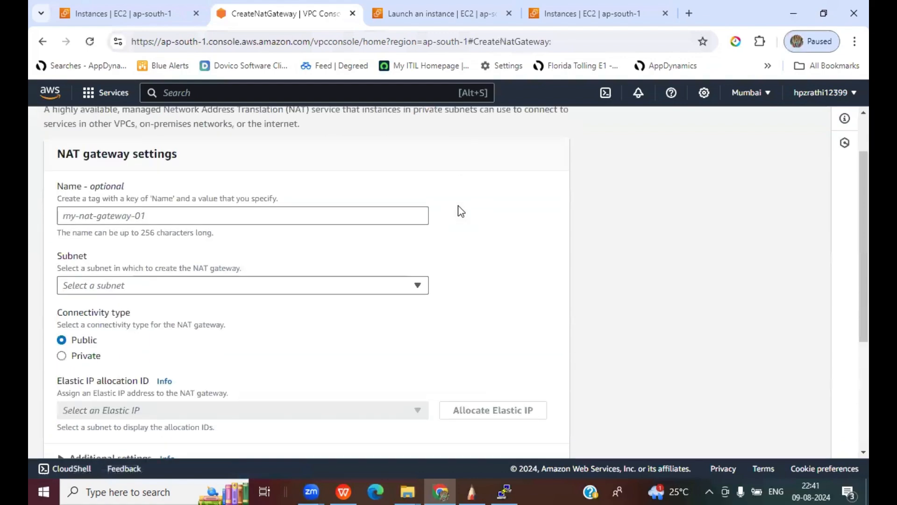
click(100, 214)
text(mydemo)
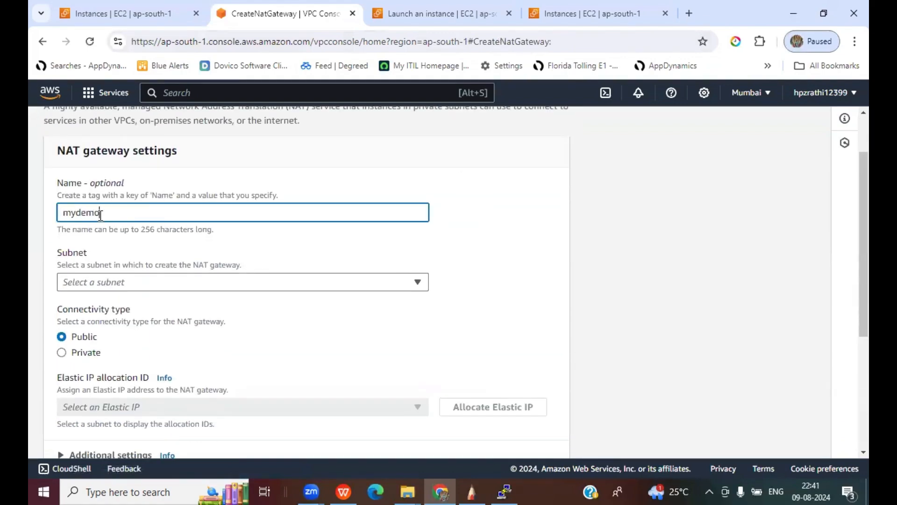
text(ngw)
click(138, 283)
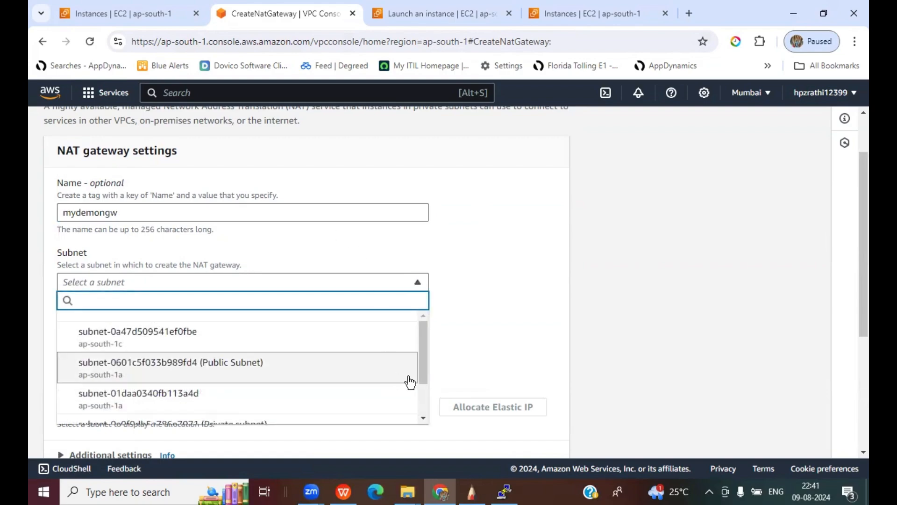
drag(424, 376, 429, 395)
click(170, 345)
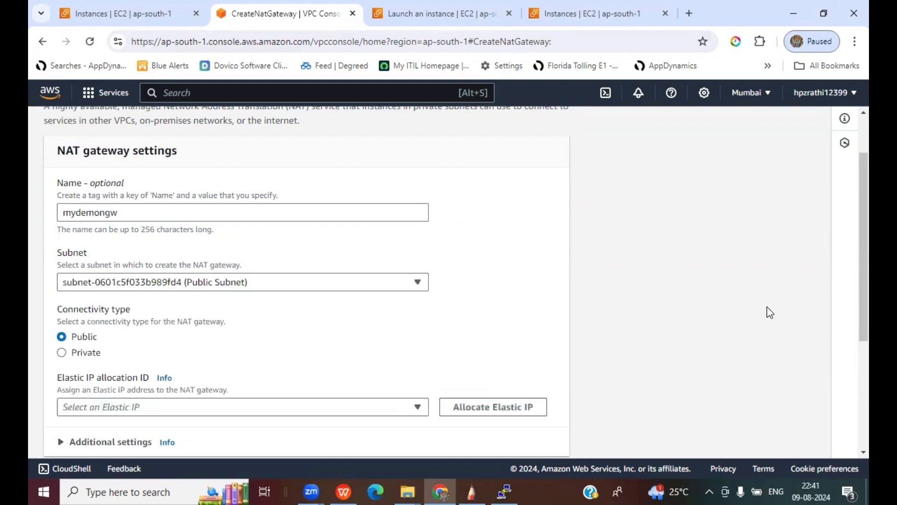
scroll(767, 306, down, 3)
click(489, 281)
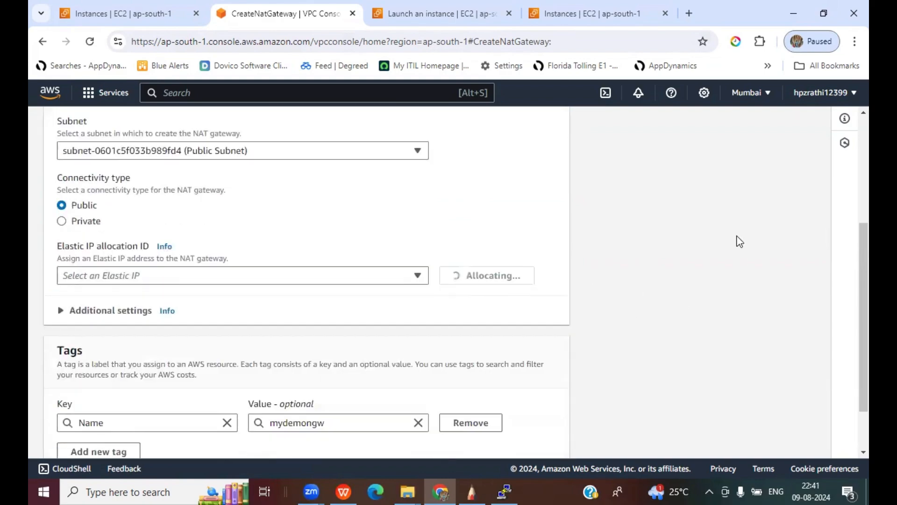
scroll(603, 318, down, 2)
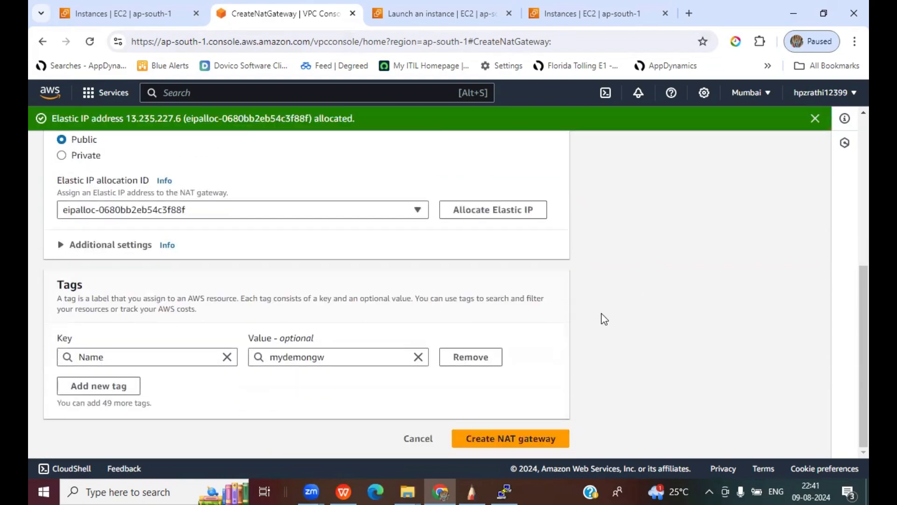
key(Return)
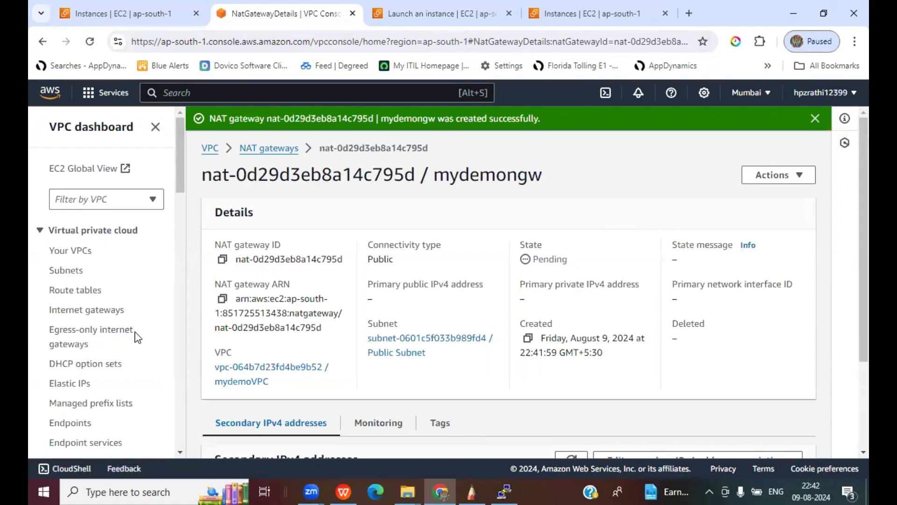
click(88, 290)
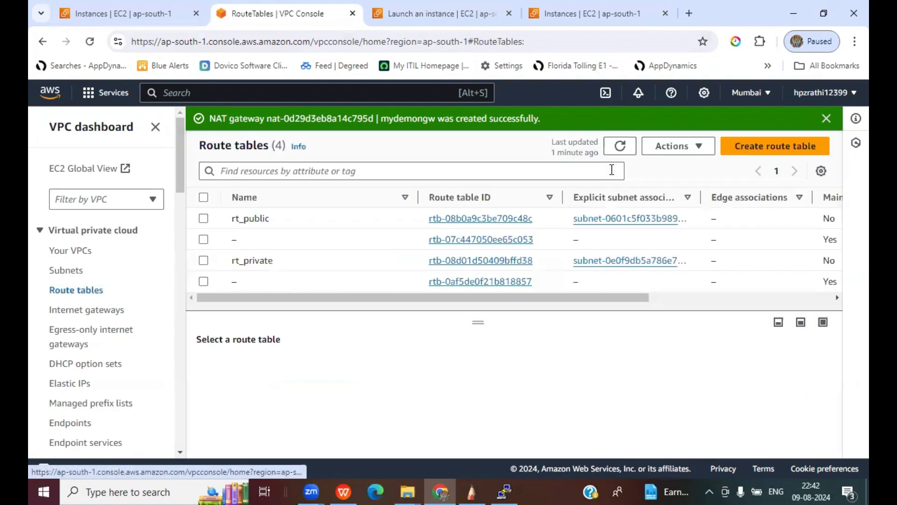
- Edit rt_private's routes and remove the blackholed 0.0.0.0/0 route
click(203, 260)
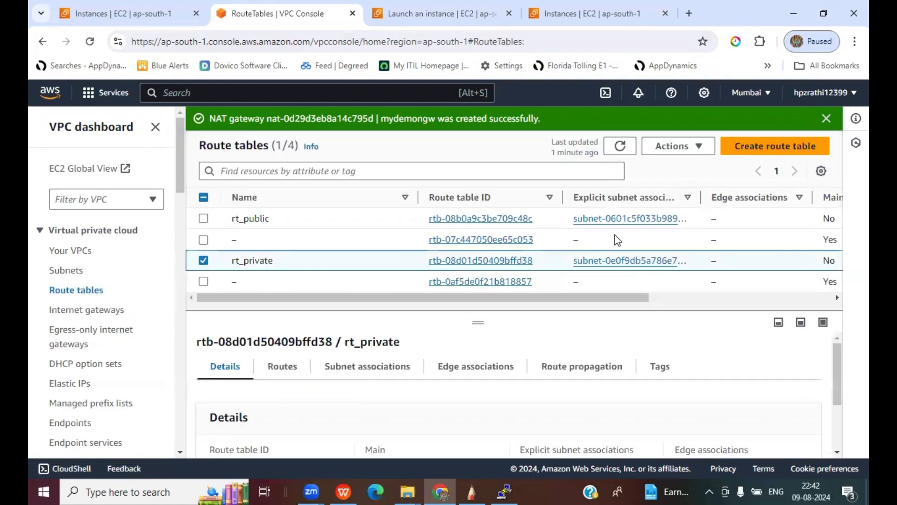
click(283, 369)
scroll(717, 366, down, 2)
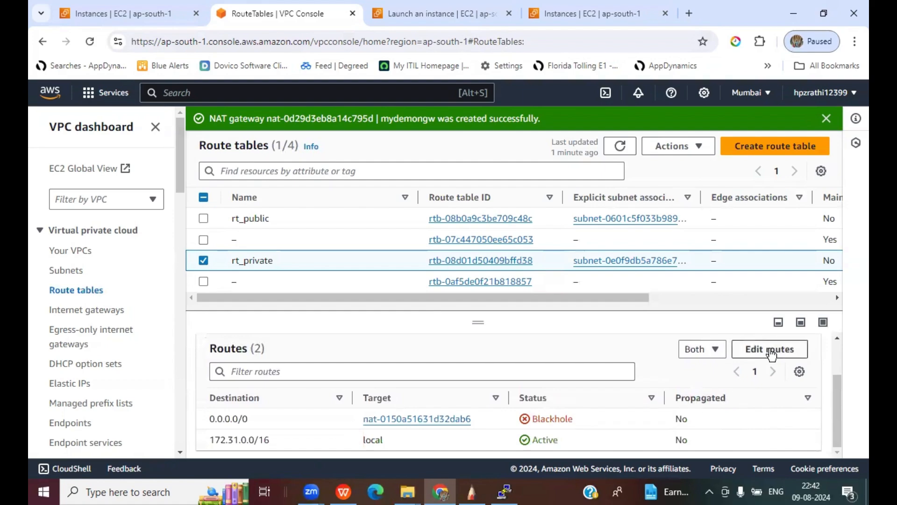
click(770, 350)
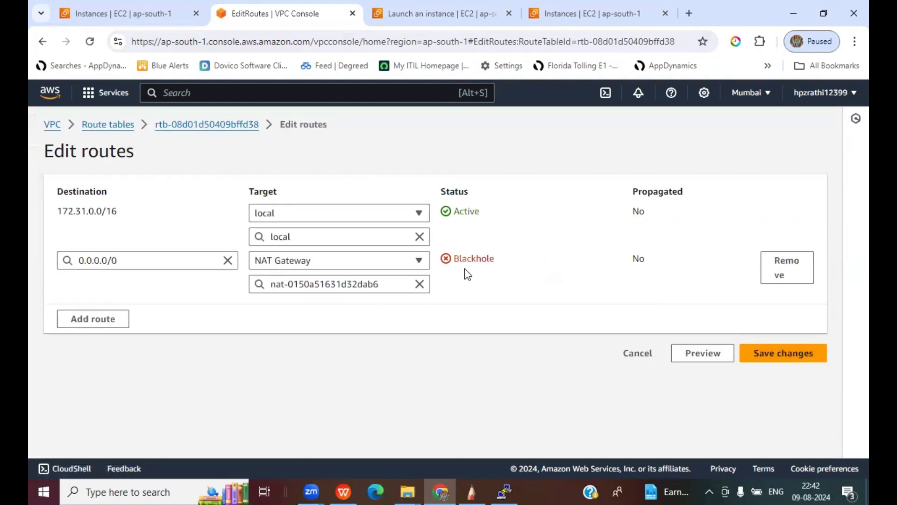
click(787, 270)
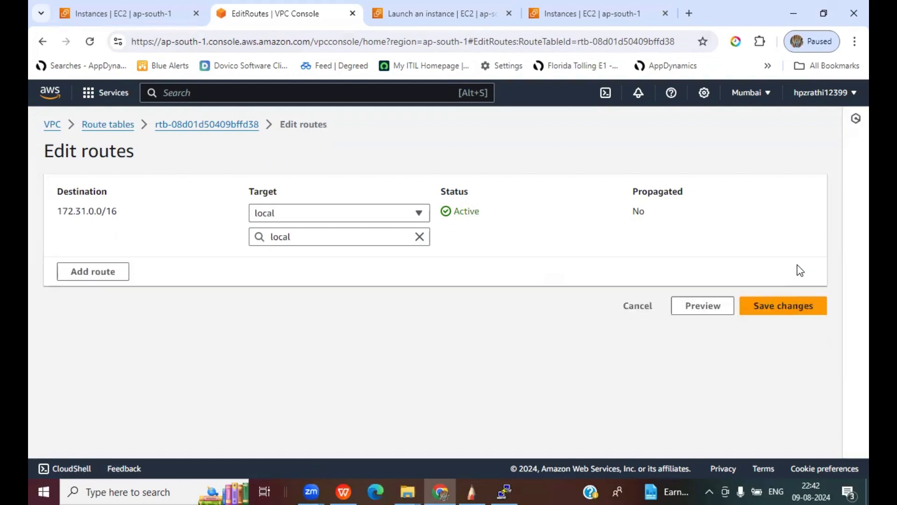
- Add a 0.0.0.0/0 route targeting NAT gateway nat-0d29d3eb8a14c795d and save the changes
click(88, 274)
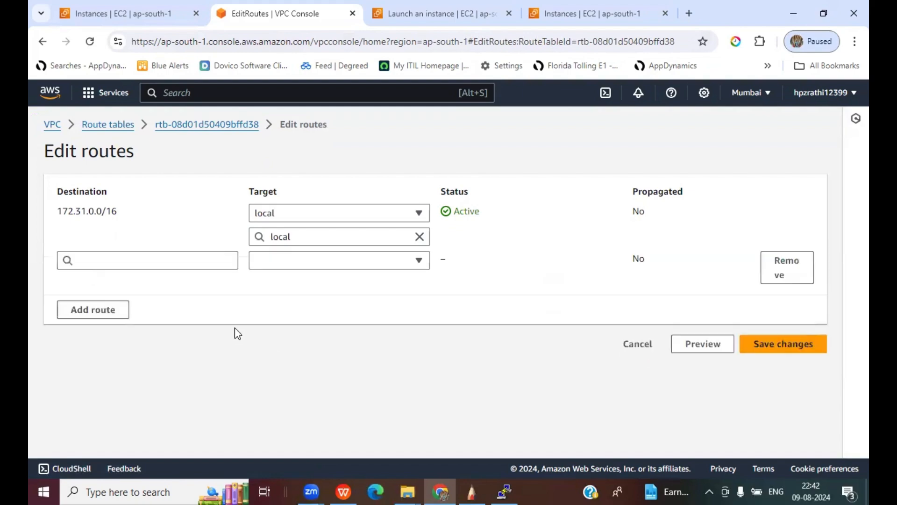
click(110, 260)
click(84, 281)
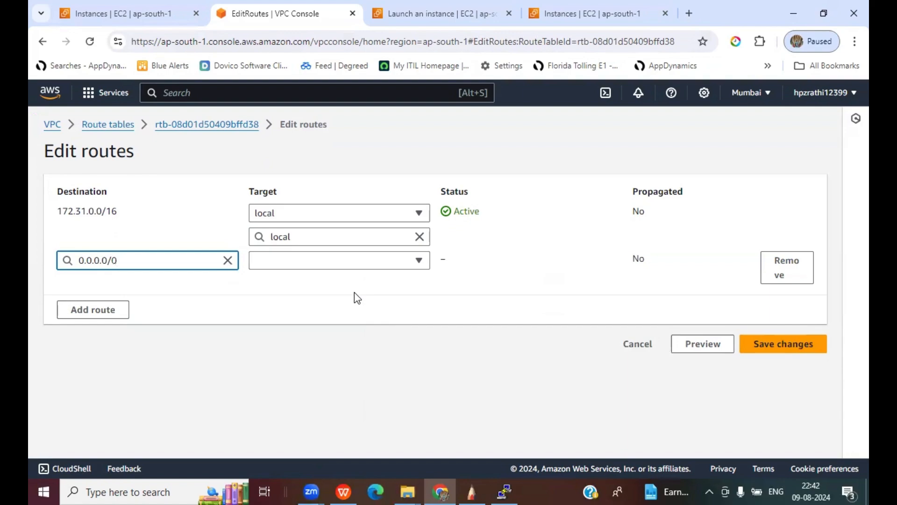
click(387, 260)
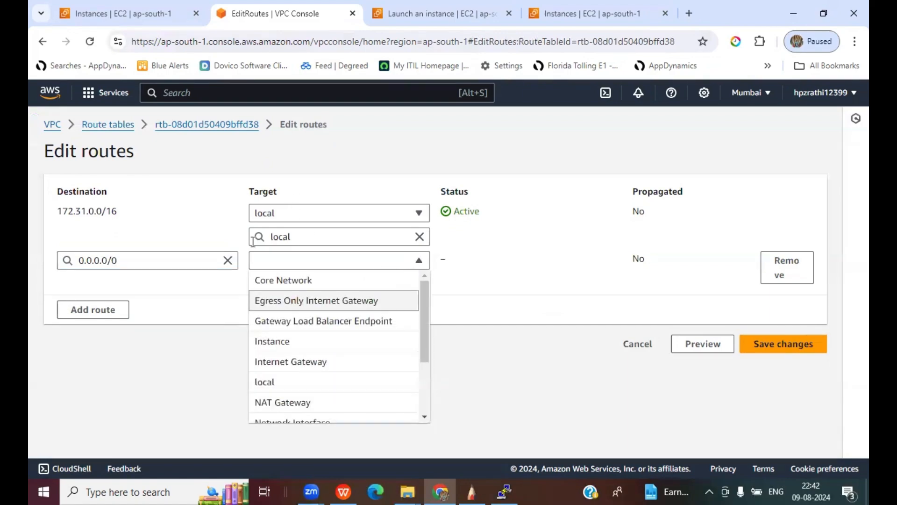
scroll(400, 366, down, 1)
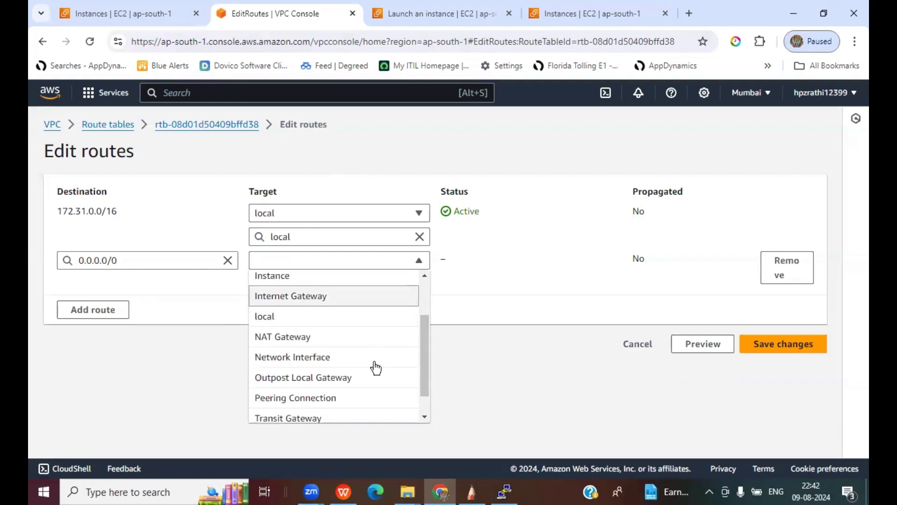
click(277, 336)
click(316, 282)
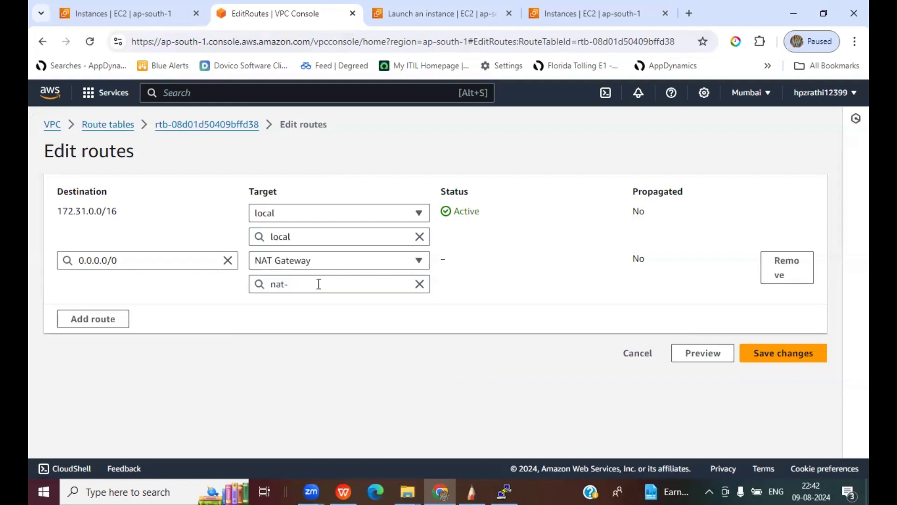
click(335, 324)
click(778, 355)
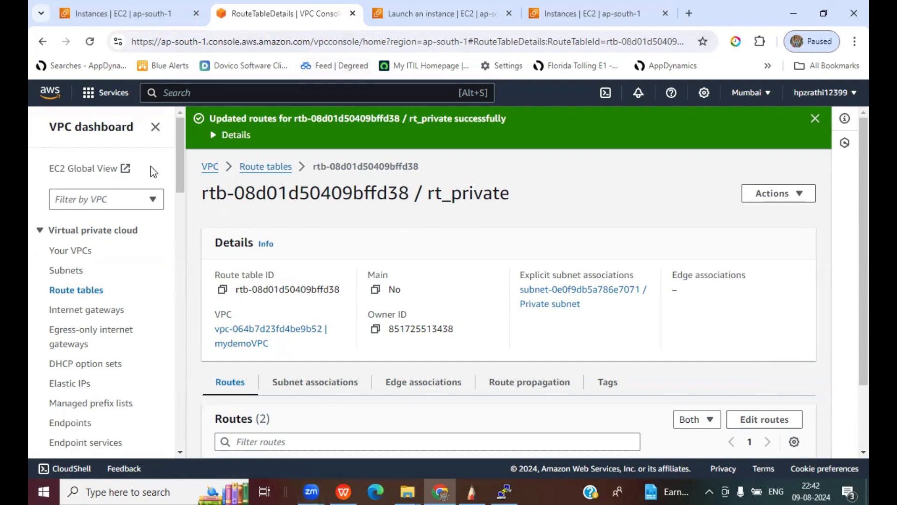
scroll(136, 279, down, 1)
- Refresh the NAT gateways list repeatedly until mydemongw changes from Pending to Available
scroll(136, 280, down, 2)
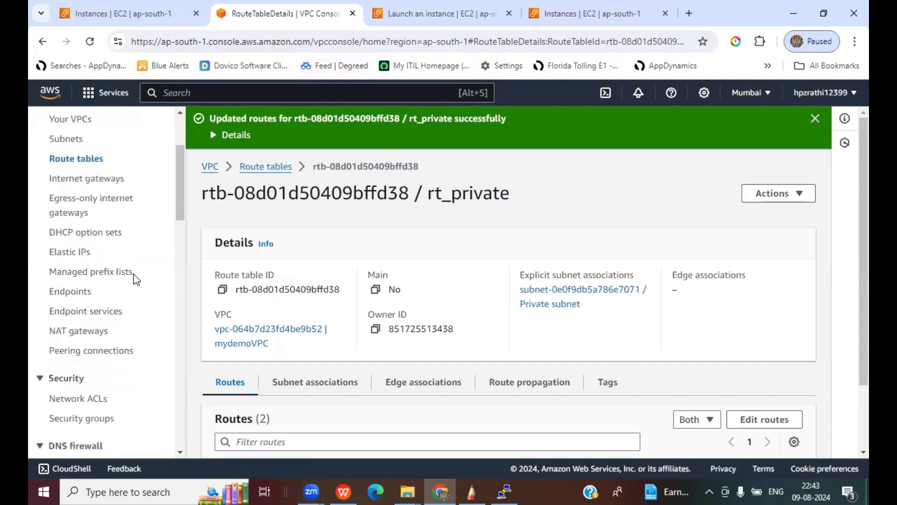
click(79, 330)
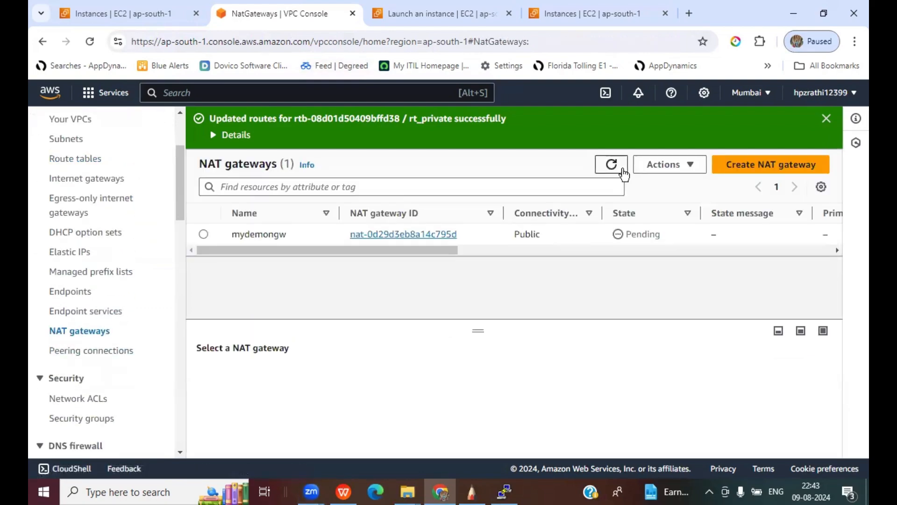
click(611, 165)
click(611, 164)
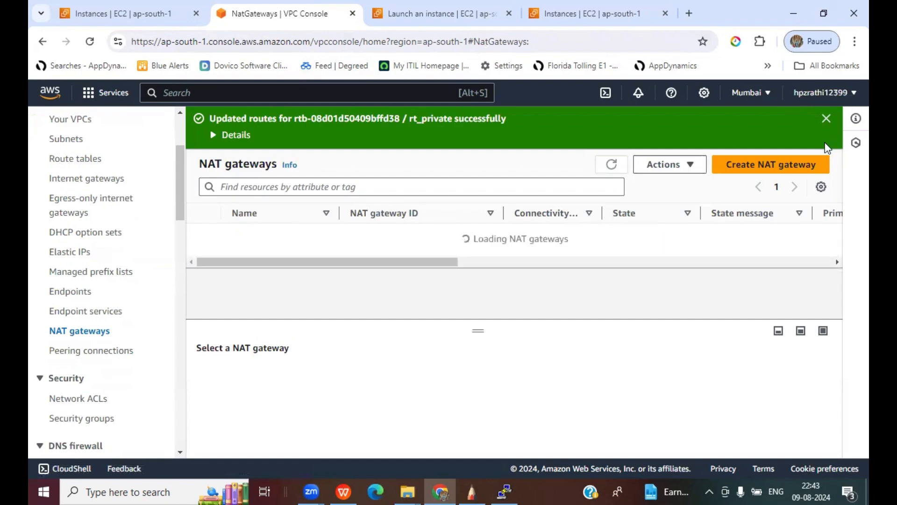
click(612, 164)
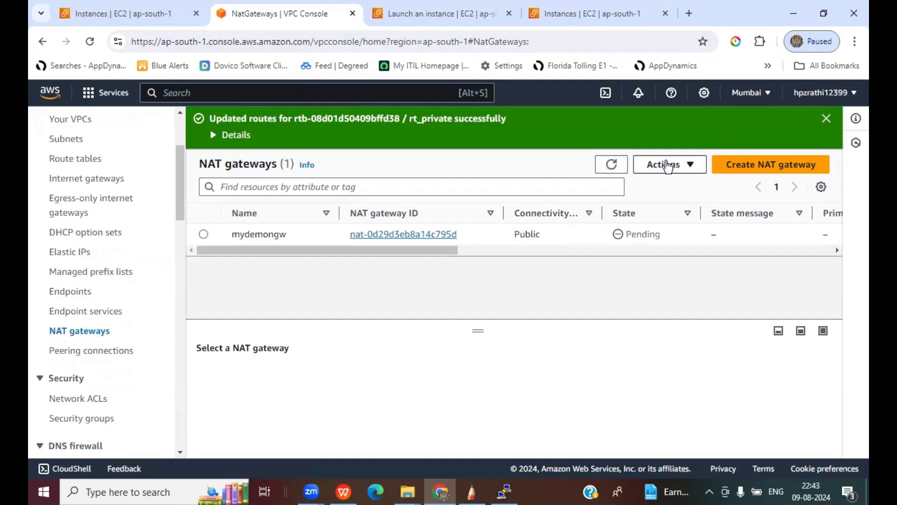
click(612, 164)
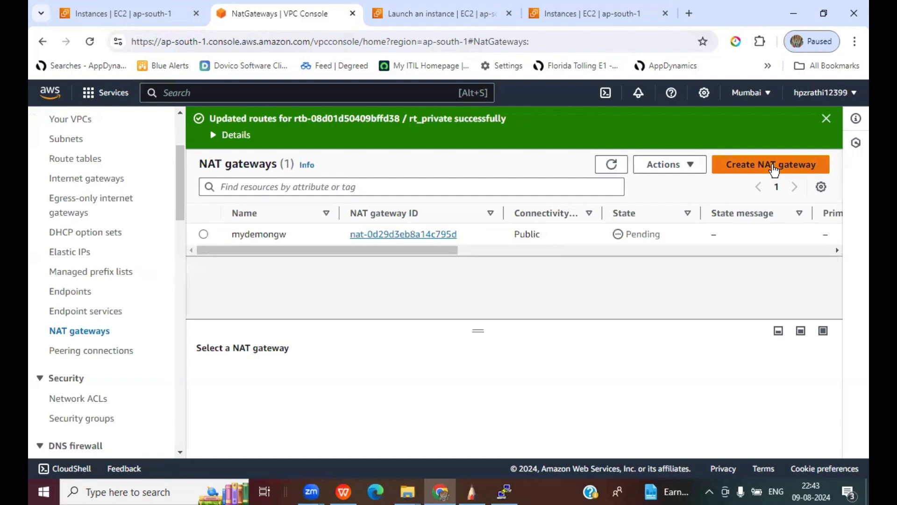
click(611, 164)
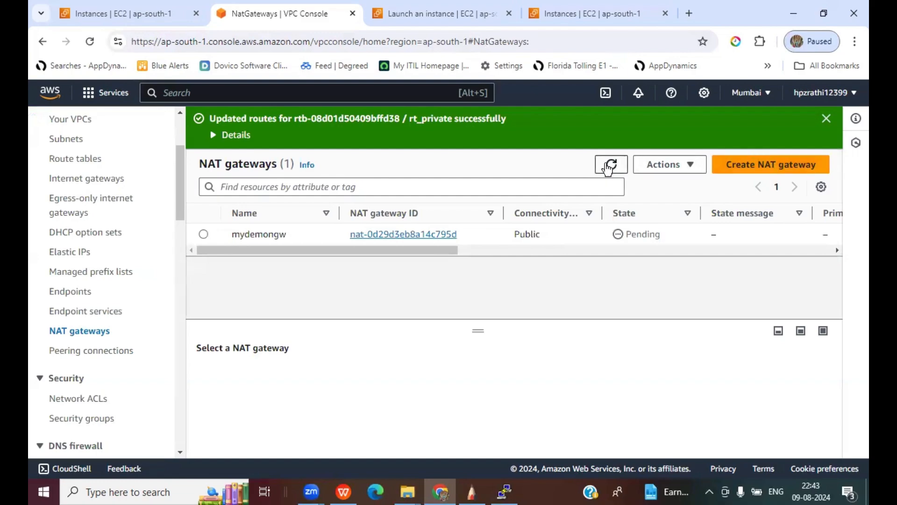
click(647, 403)
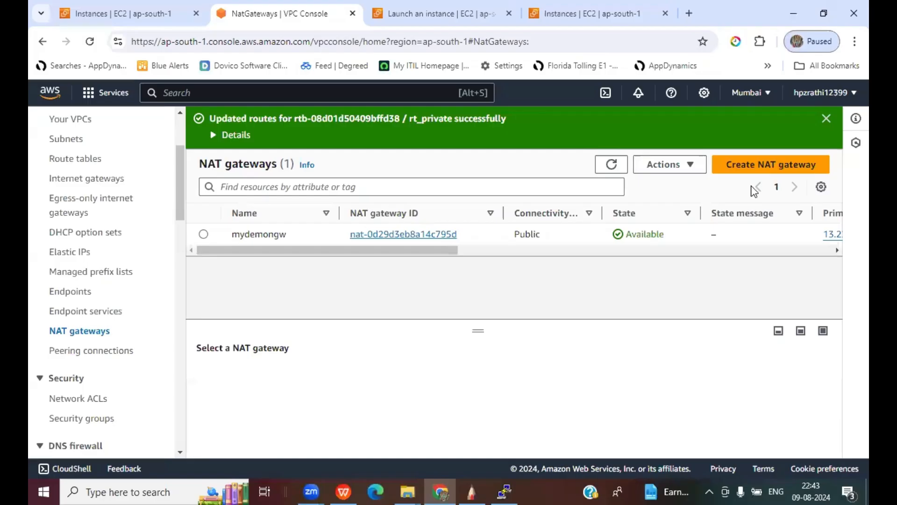
click(454, 480)
- Ping rediff.com again from APP to test internet access through the NAT gateway
click(505, 490)
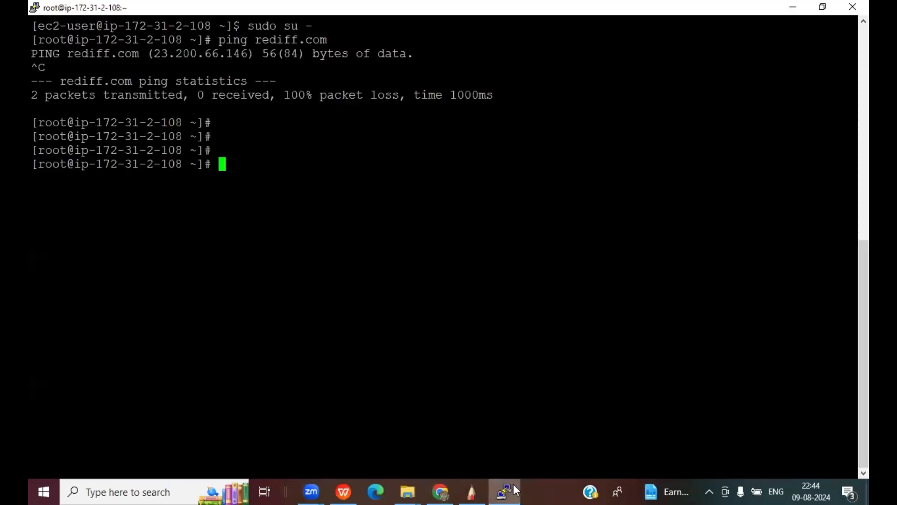
key(Up)
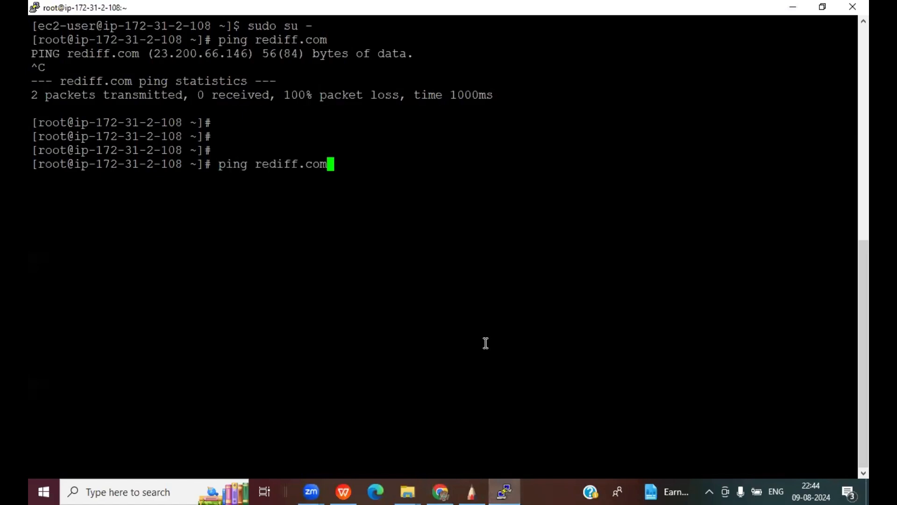
key(Return)
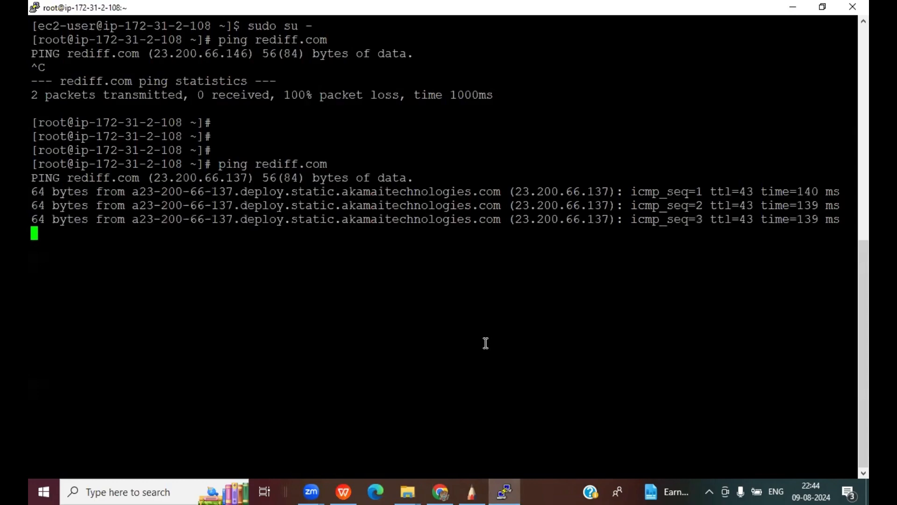
key(ctrl+c)
key(Return)
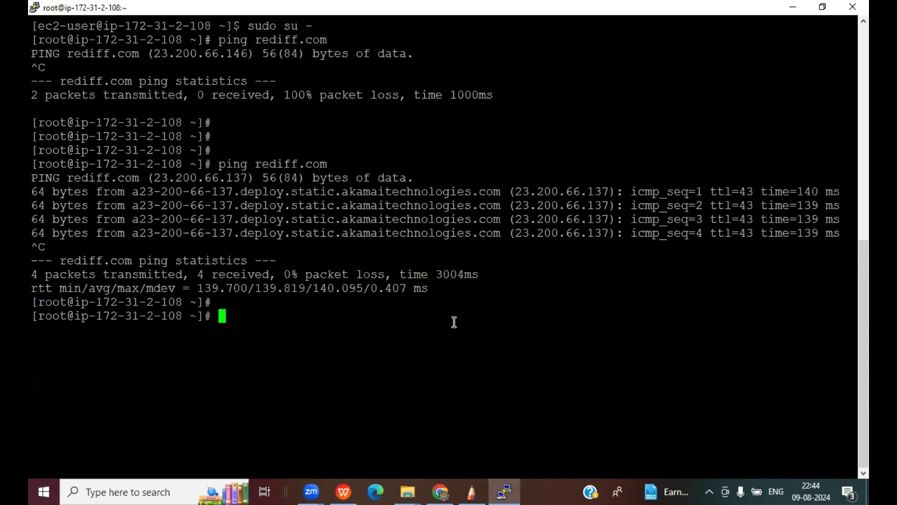
- Install the MySQL client with 'yum install mysql -y' and clear the screen
text(yum install mysql -y)
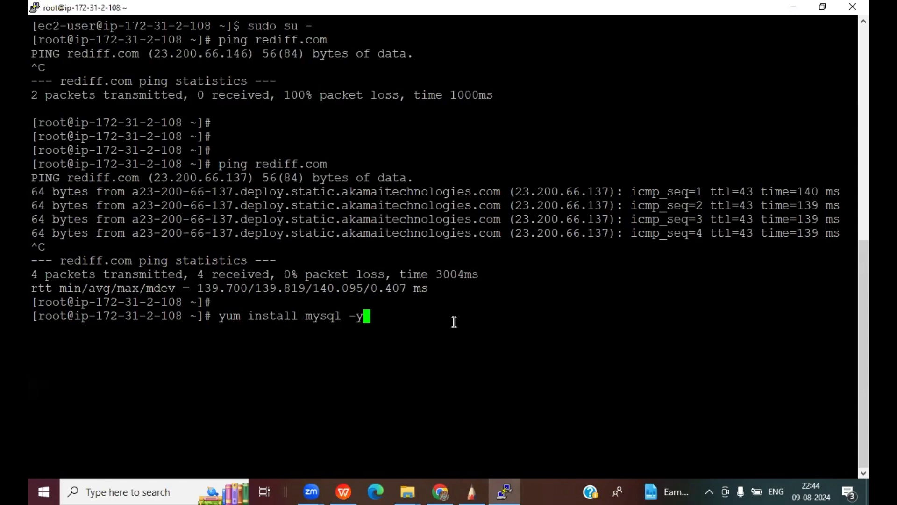
key(Return)
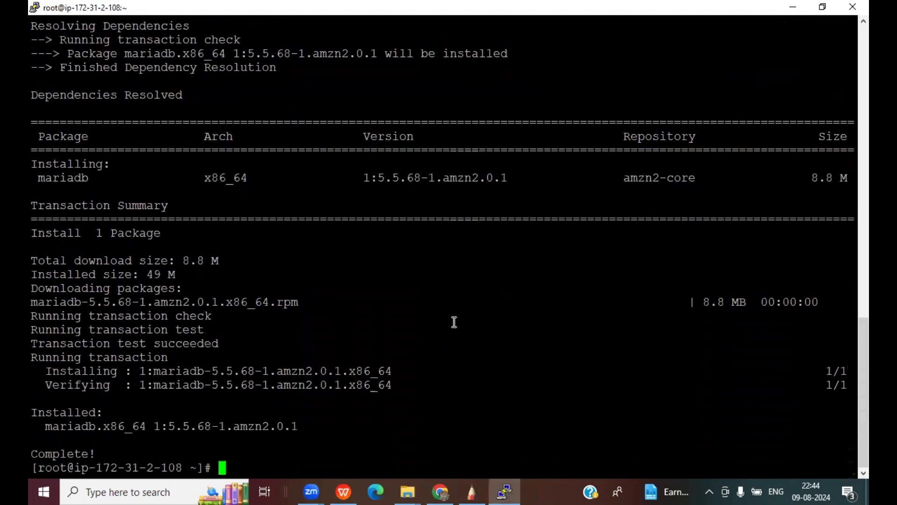
text(clear)
key(Return)
key(Return)
key(Return)
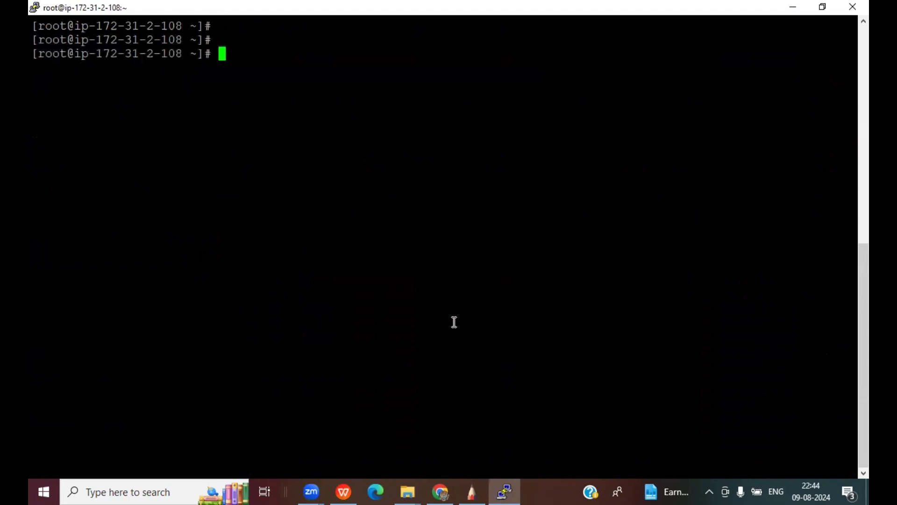
- Install telnet with 'yum install telnet -y', clear the screen, and begin a telnet command
text(yum insta;)
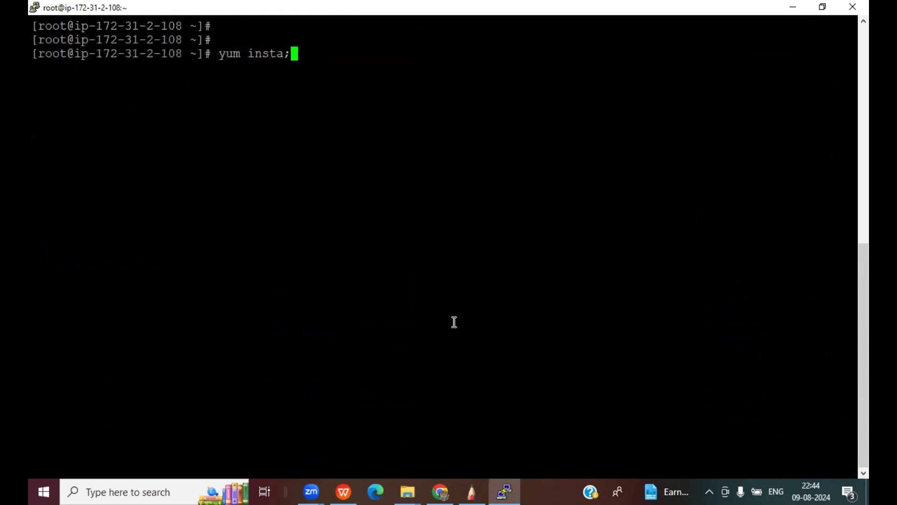
key(BackSpace)
text(ll telbe)
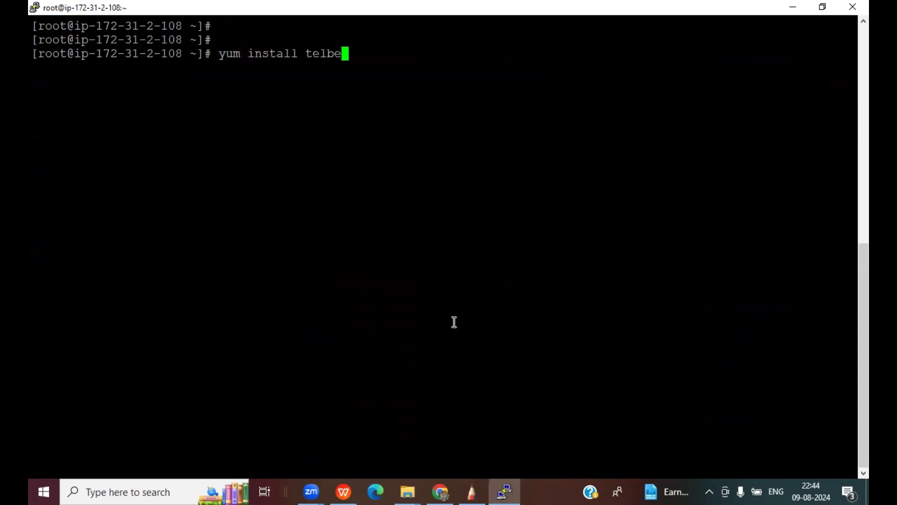
key(BackSpace)
key(BackSpace)
text(net -y)
key(Return)
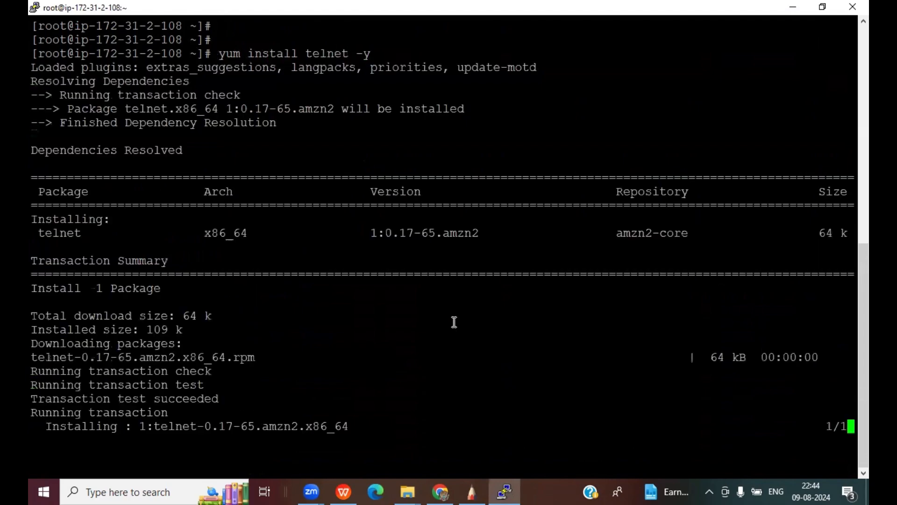
text(clear)
key(Return)
key(Return)
key(Return)
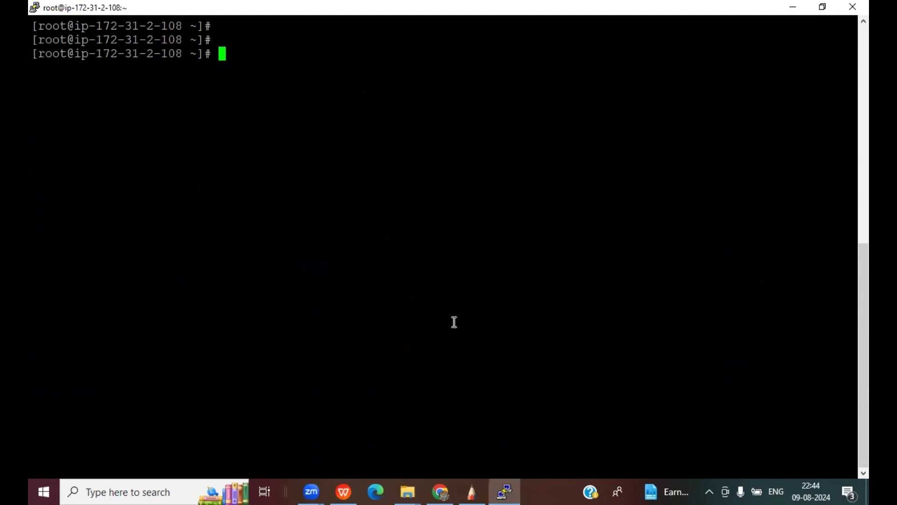
text(telnet)
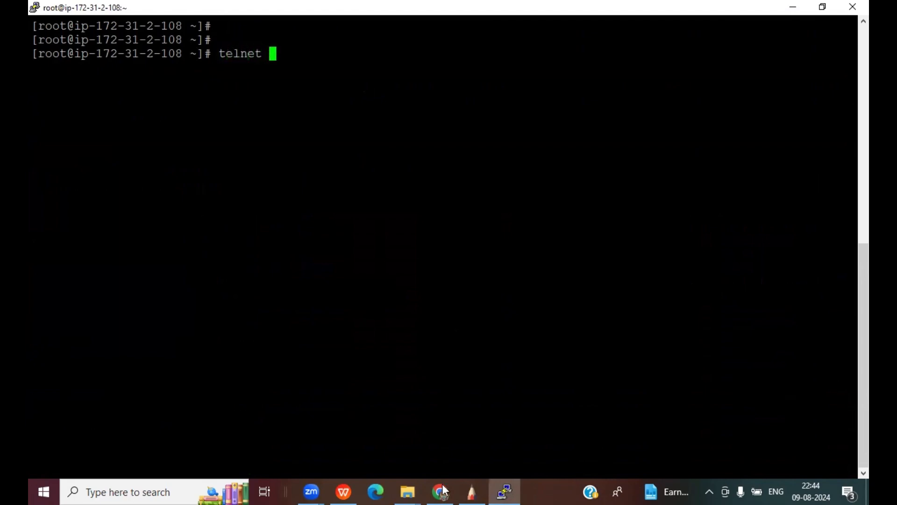
click(442, 491)
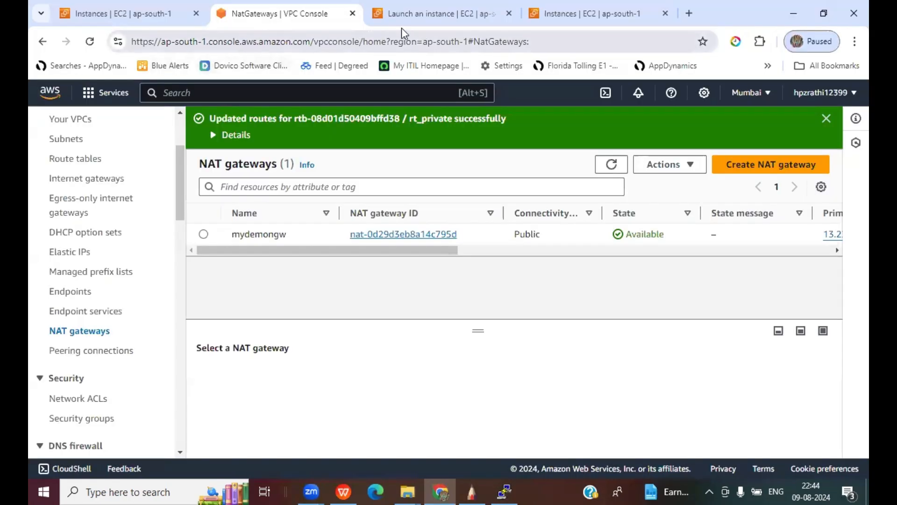
- In Chrome, find the RDS service and open the database-1 instance details
click(411, 14)
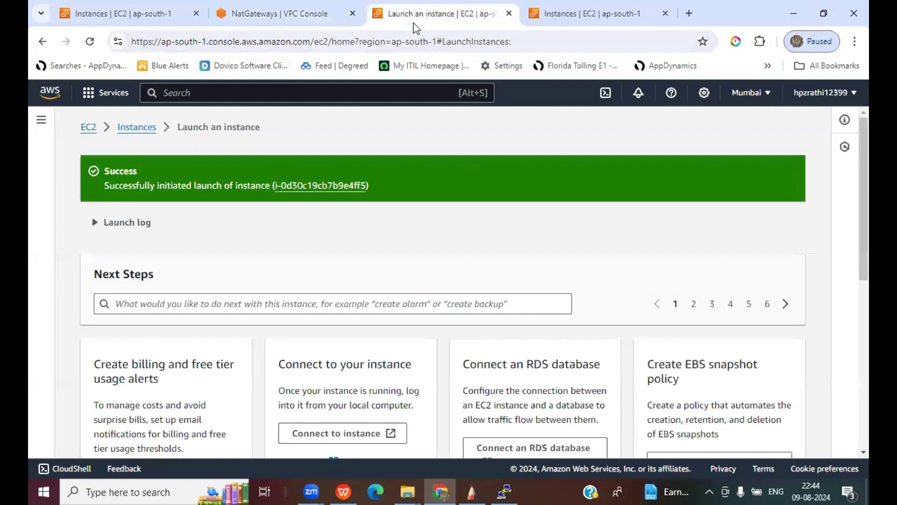
click(213, 94)
text(RDS)
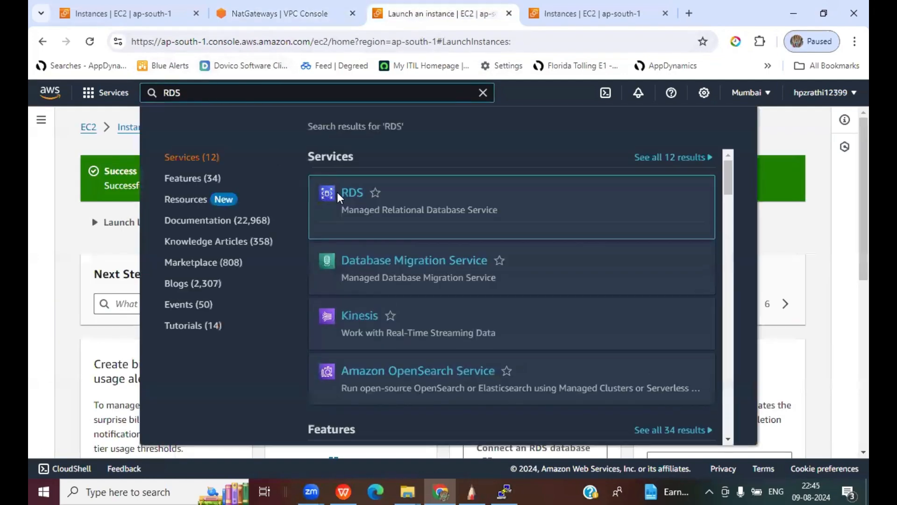
click(343, 192)
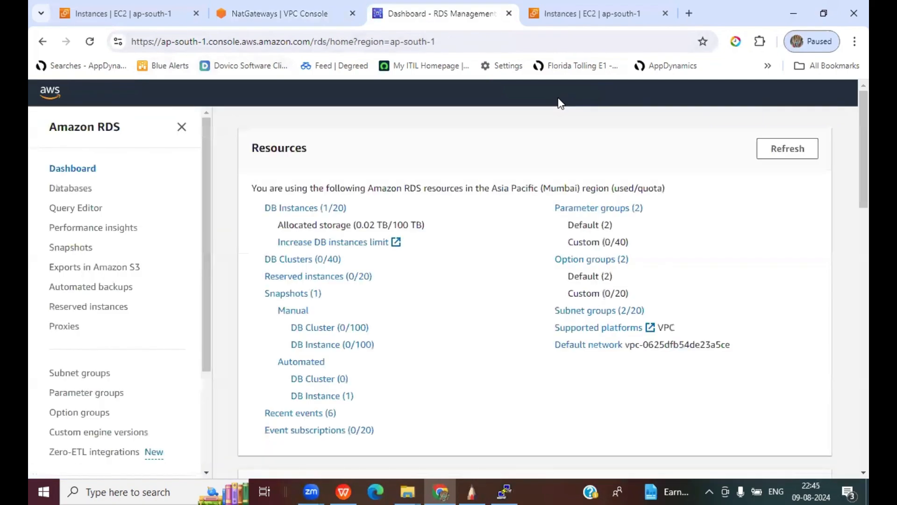
click(303, 209)
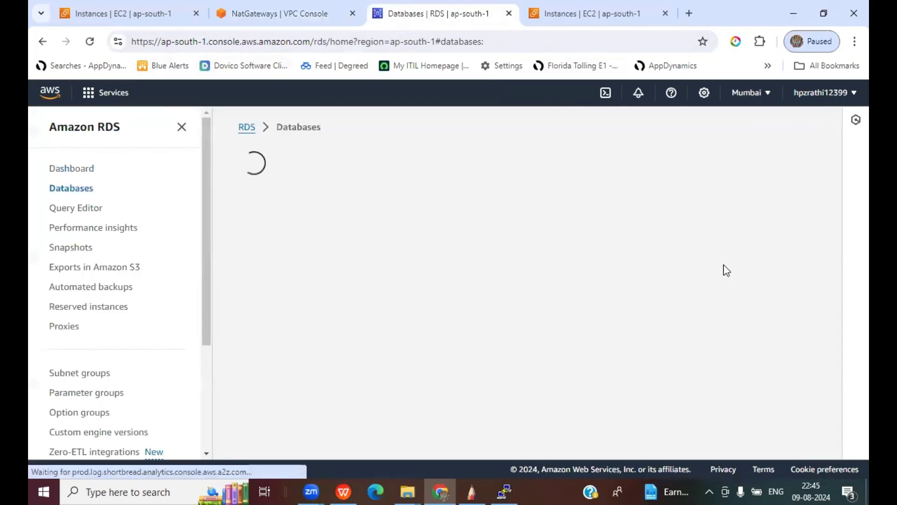
click(340, 280)
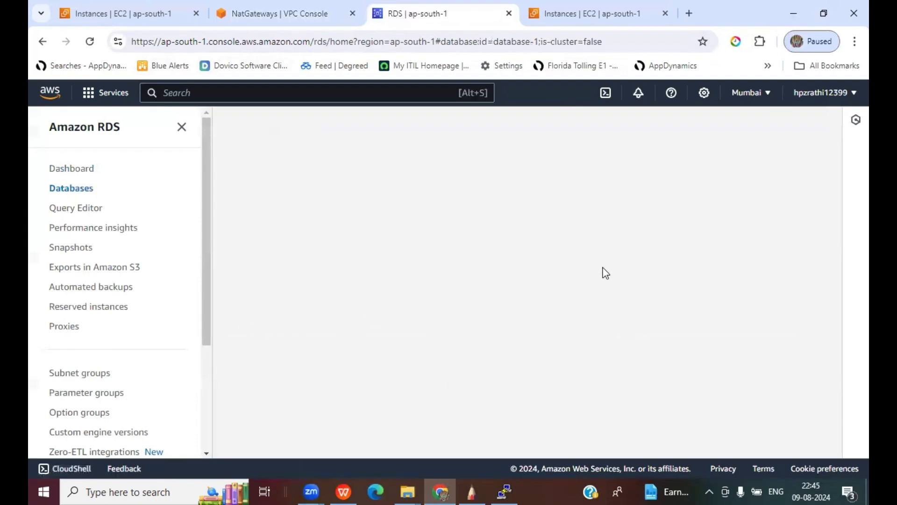
- Copy the database-1 endpoint and paste it after the telnet command in PuTTY
scroll(255, 252, down, 5)
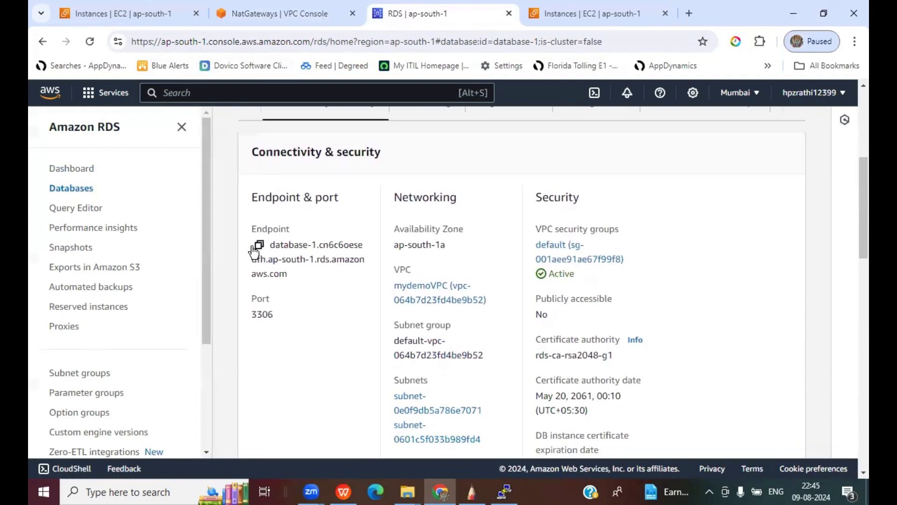
click(258, 244)
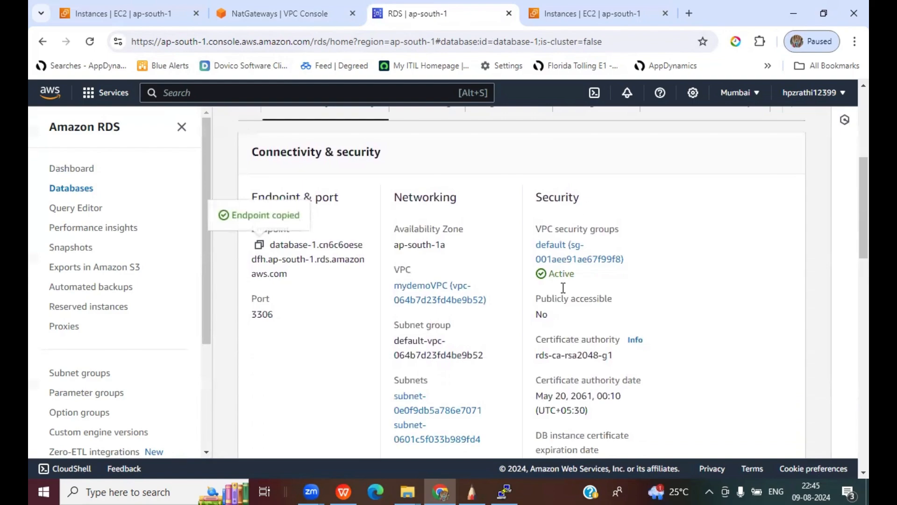
key(alt+Tab)
right_click(593, 110)
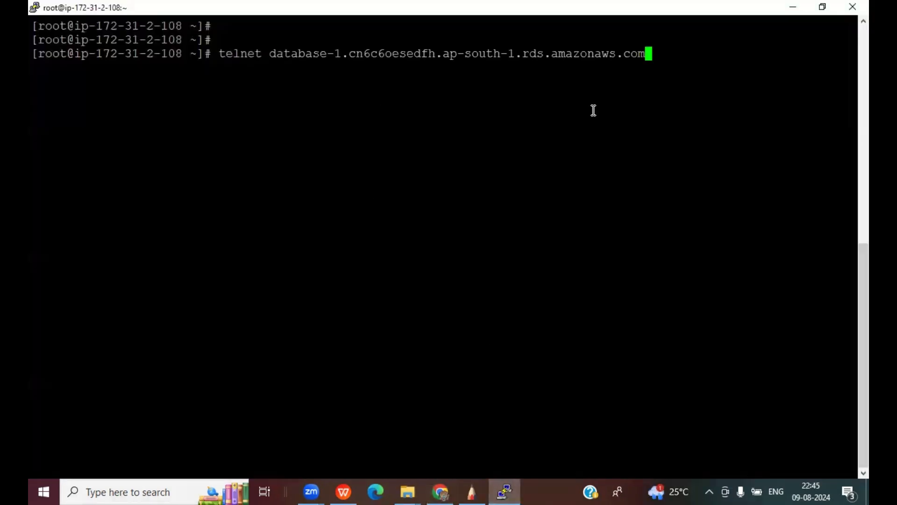
- Telnet to the database-1 endpoint on port 3306, receiving the MySQL 8.0.35 handshake, then end the session
text(3306)
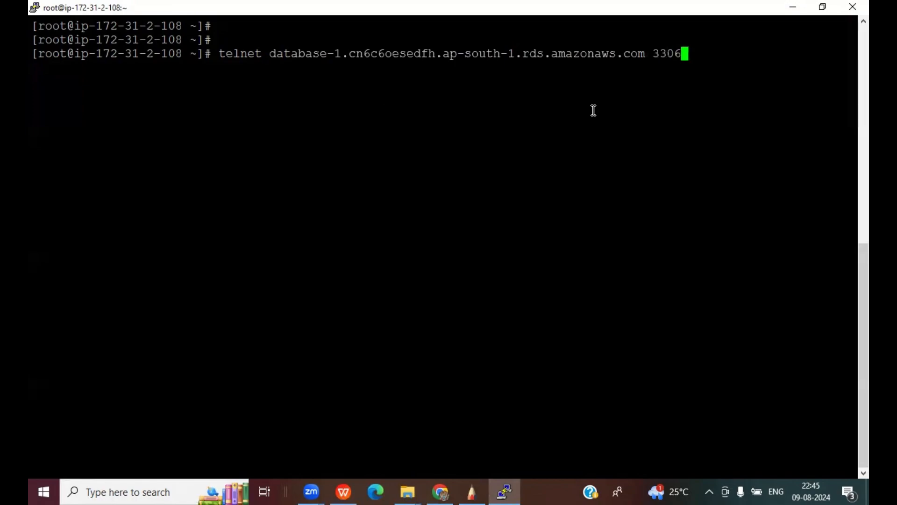
key(Return)
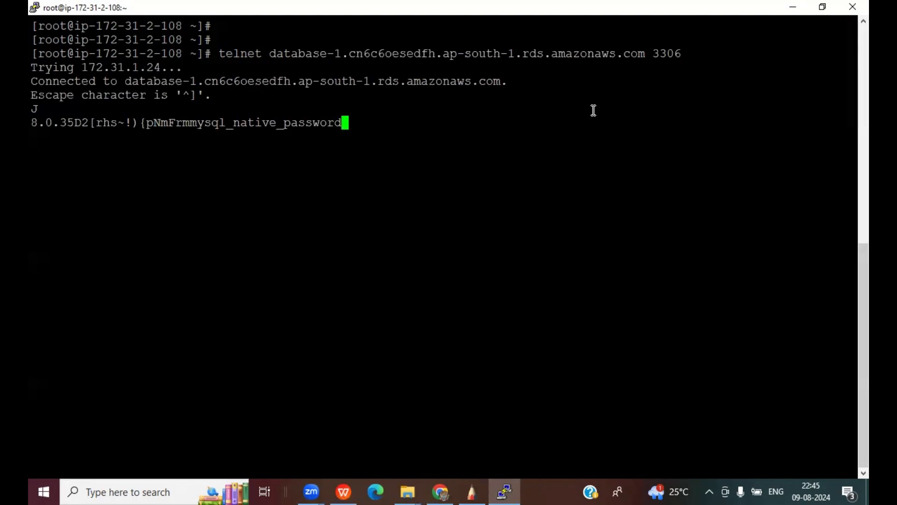
key(Return)
key(Return)
key(Return)
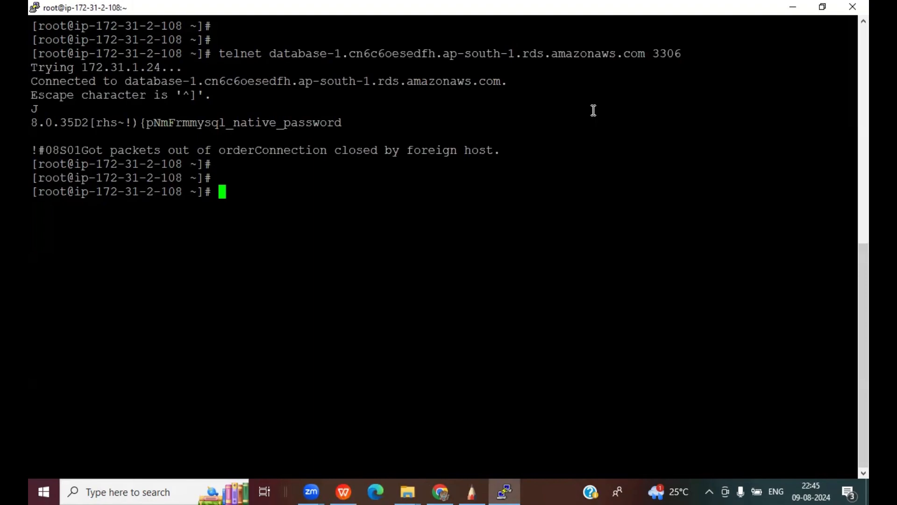
- Log into database-1 with 'mysql -h <endpoint> -P 3306 -u admin -p' and the admin password
text(mysql -h)
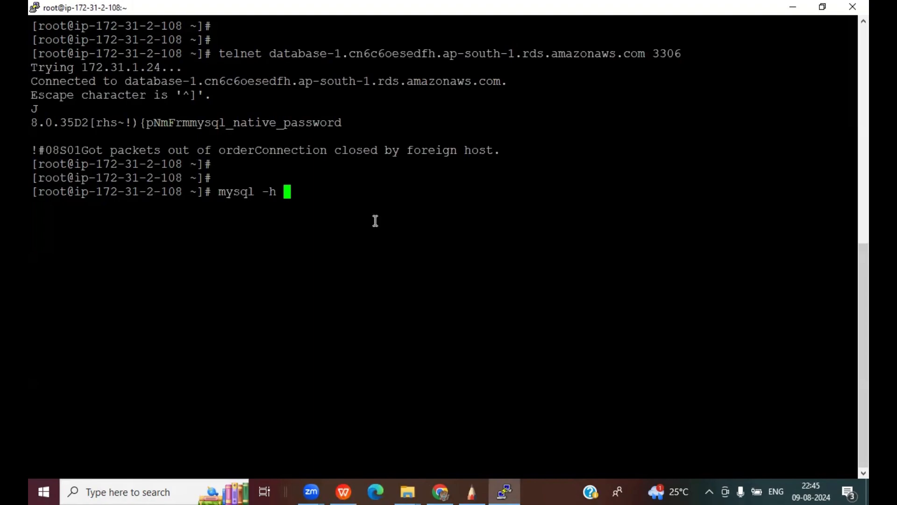
drag(126, 80, 498, 81)
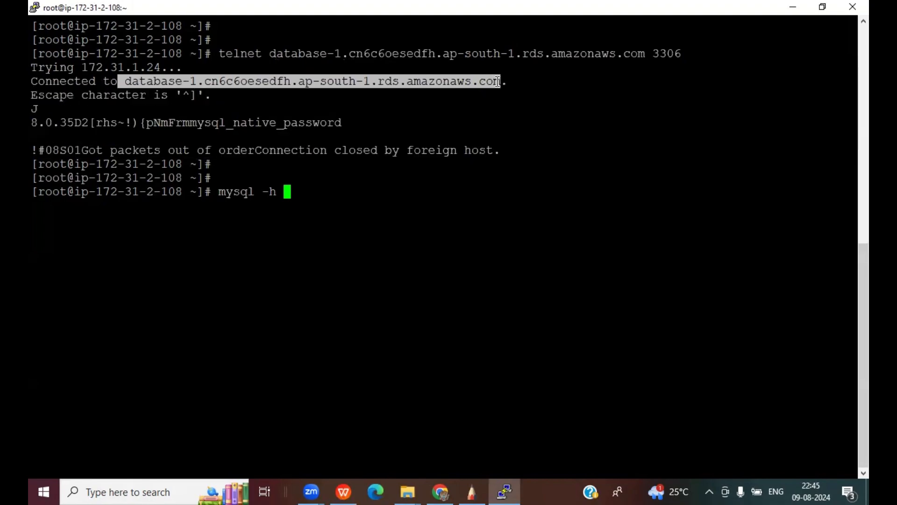
right_click(446, 168)
text(-P )
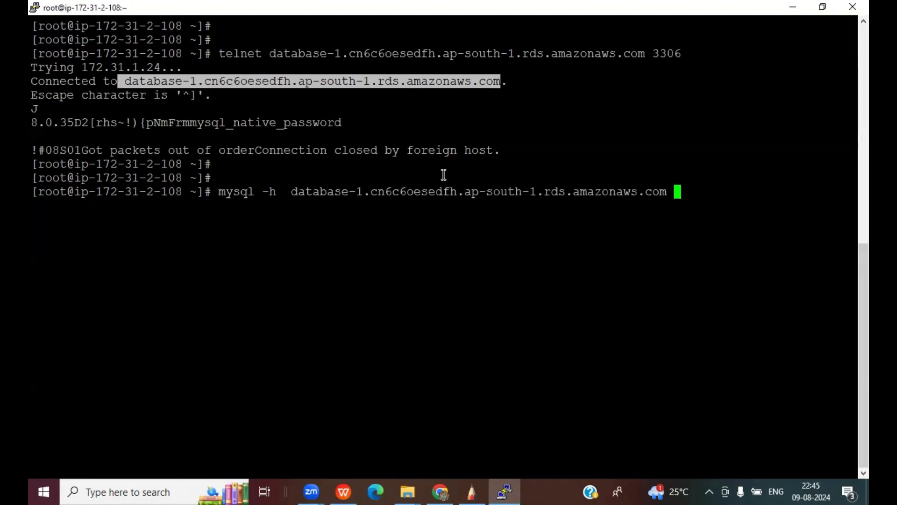
text(3306 )
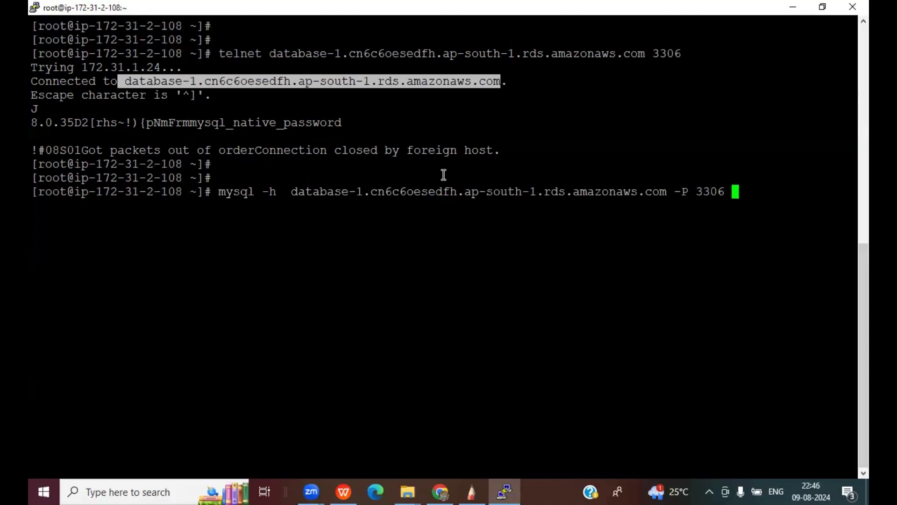
text(-u admin -p)
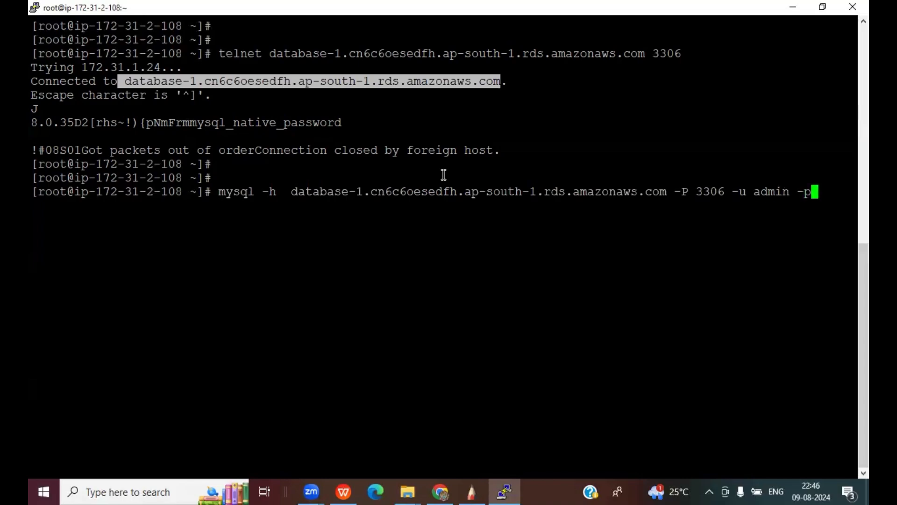
key(Return)
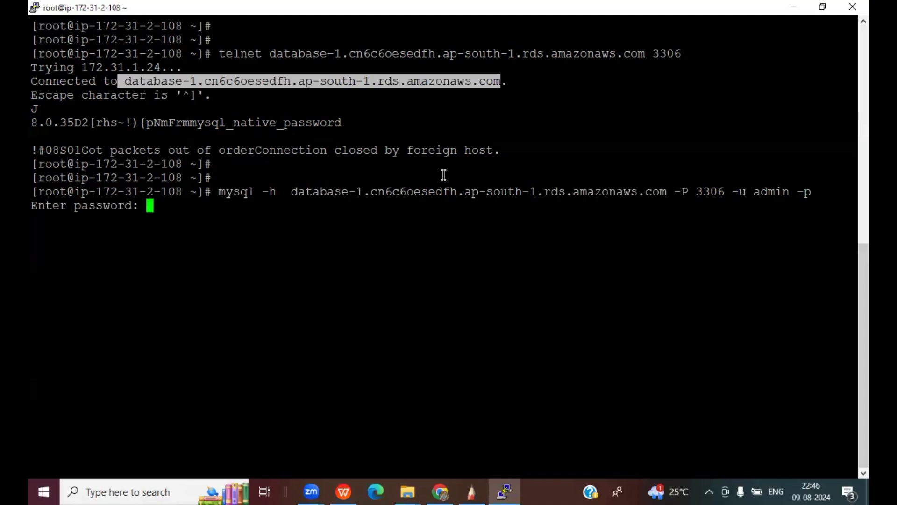
key(Return)
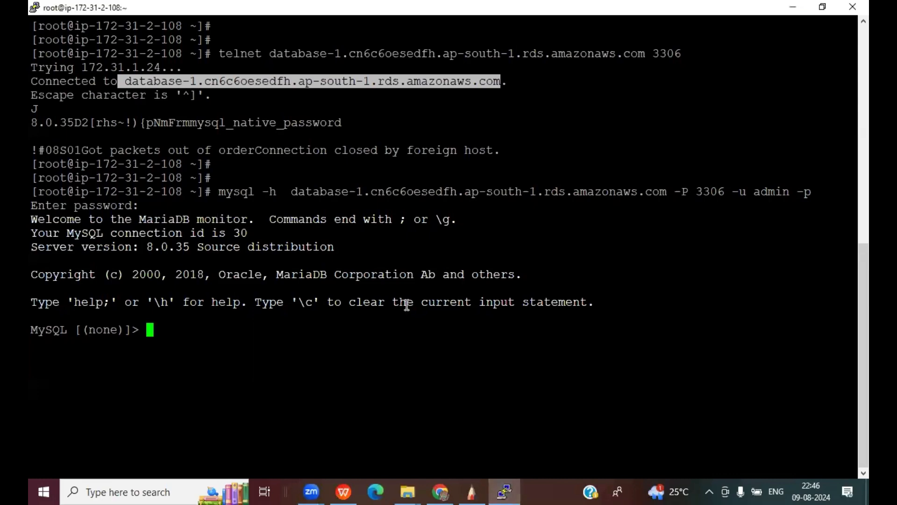
- Return to the LAB Demo presentation and start the slideshow from the current slide
click(290, 336)
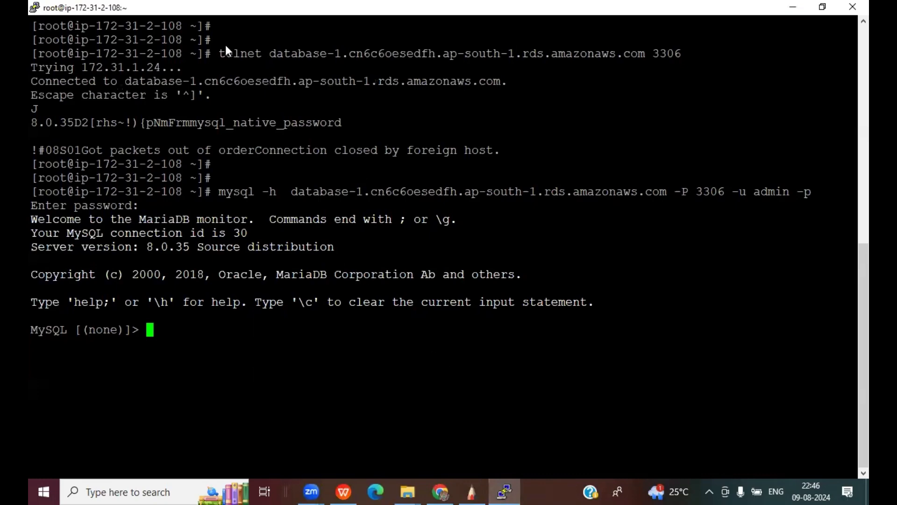
key(alt+Tab)
click(178, 69)
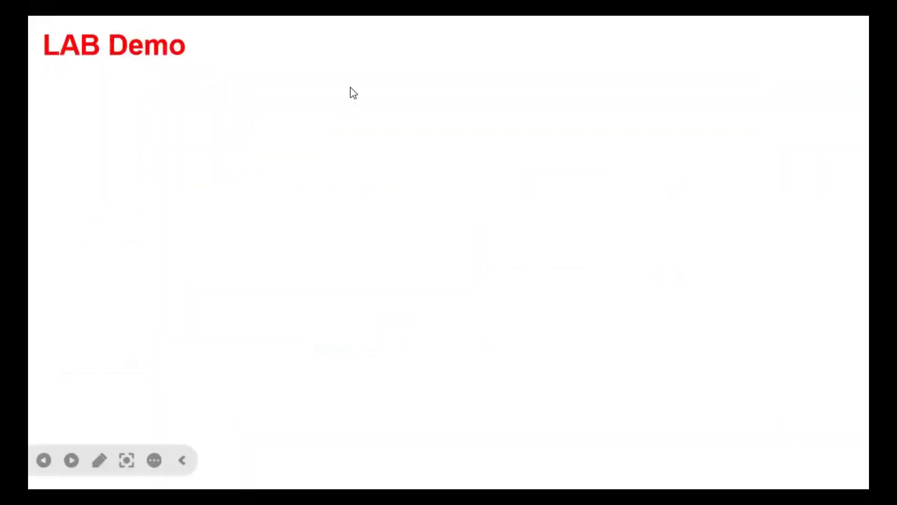
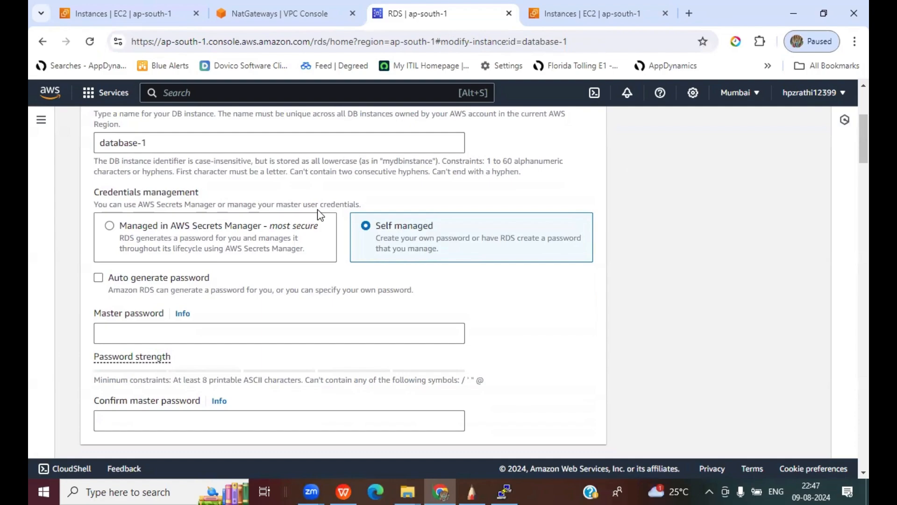
- Annotate the self-managed credentials option, then choose Managed in AWS Secrets Manager
key(ctrl+shift+3)
drag(399, 184, 408, 211)
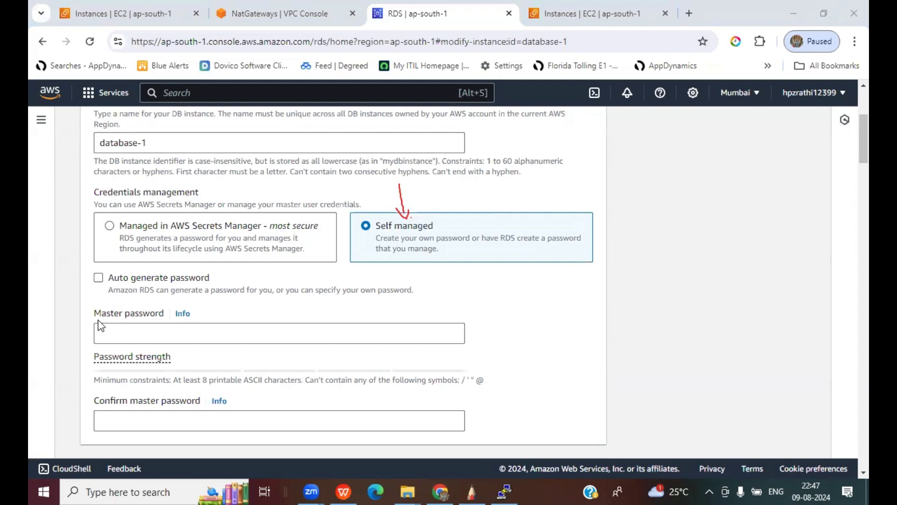
click(109, 226)
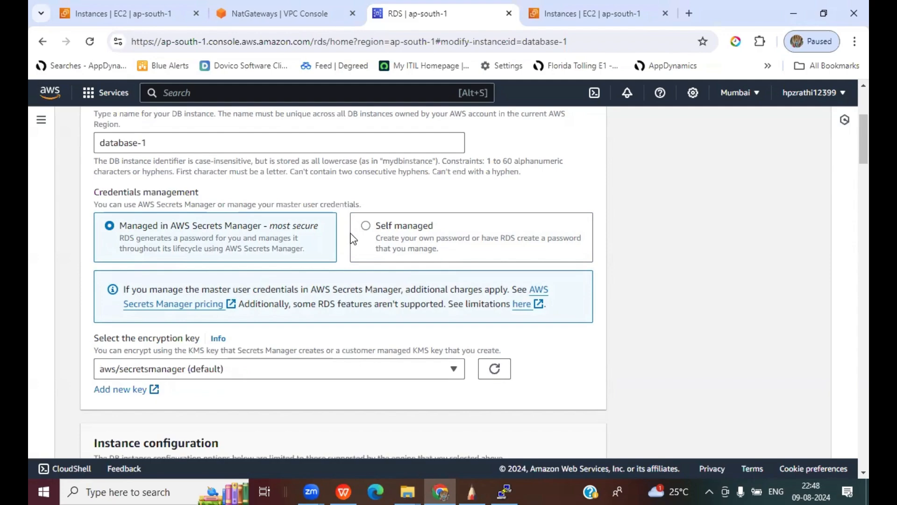
- Keep the aws/secretsmanager (default) encryption key and continue to the modification summary
scroll(581, 334, down, 4)
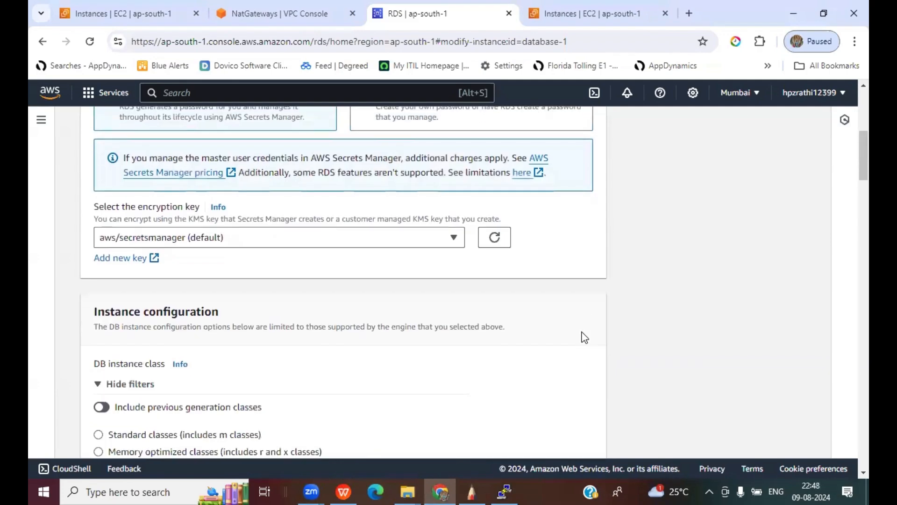
scroll(621, 296, up, 1)
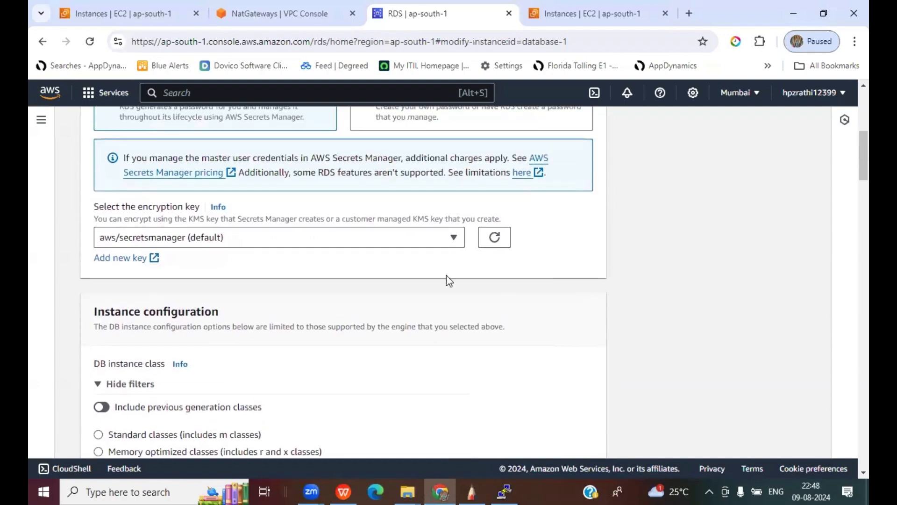
click(440, 241)
click(441, 248)
scroll(675, 268, down, 5)
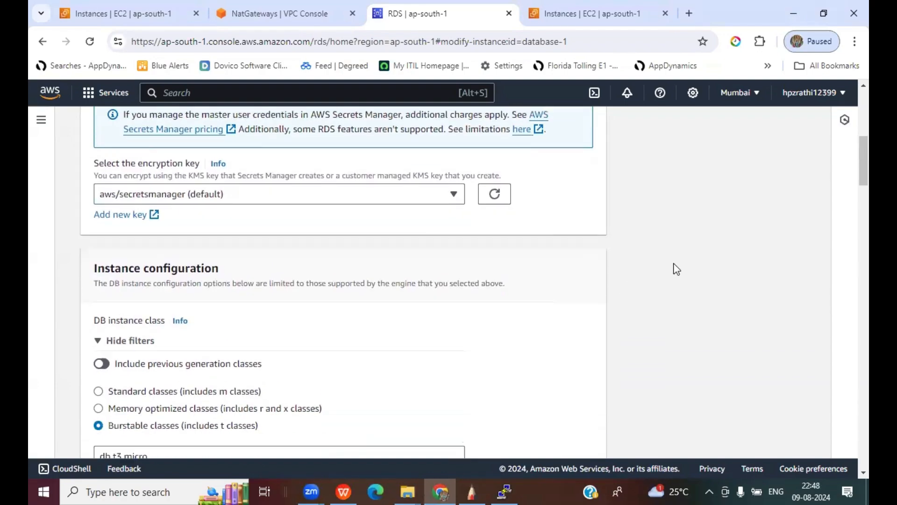
scroll(676, 269, down, 15)
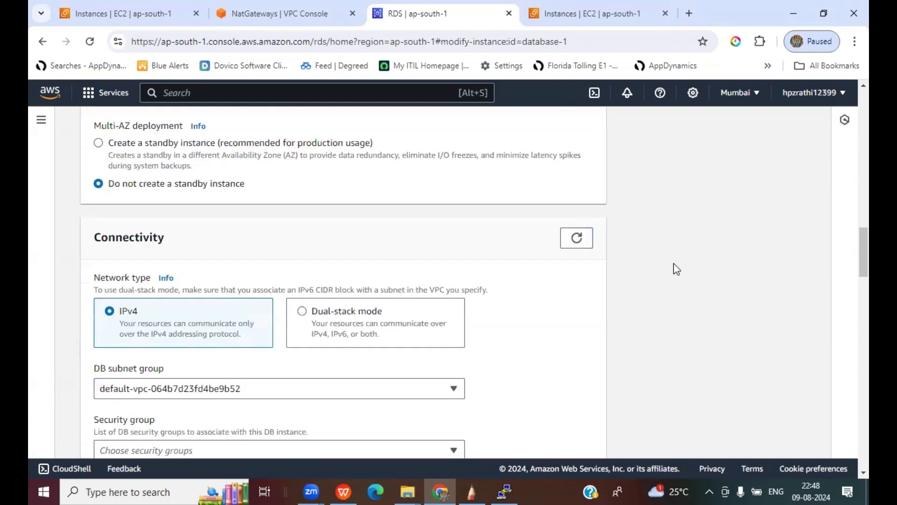
scroll(675, 270, down, 10)
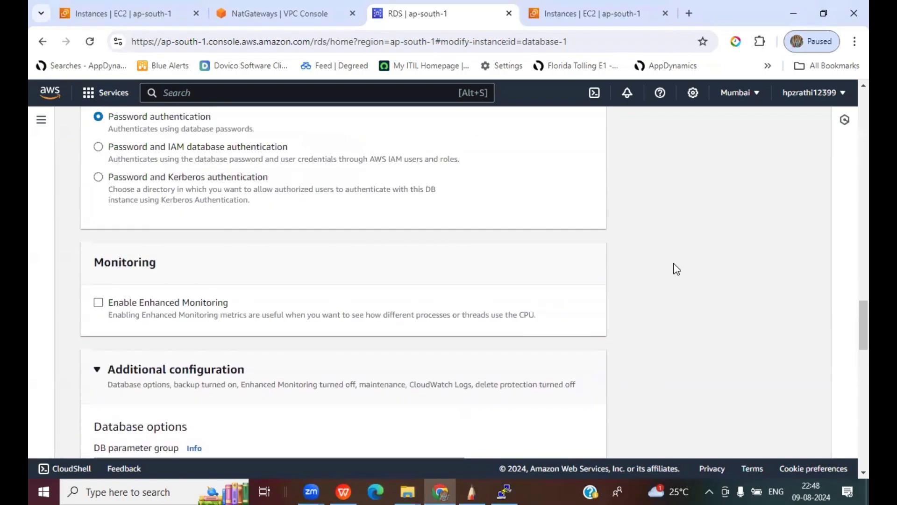
scroll(670, 273, up, 2)
scroll(671, 274, down, 10)
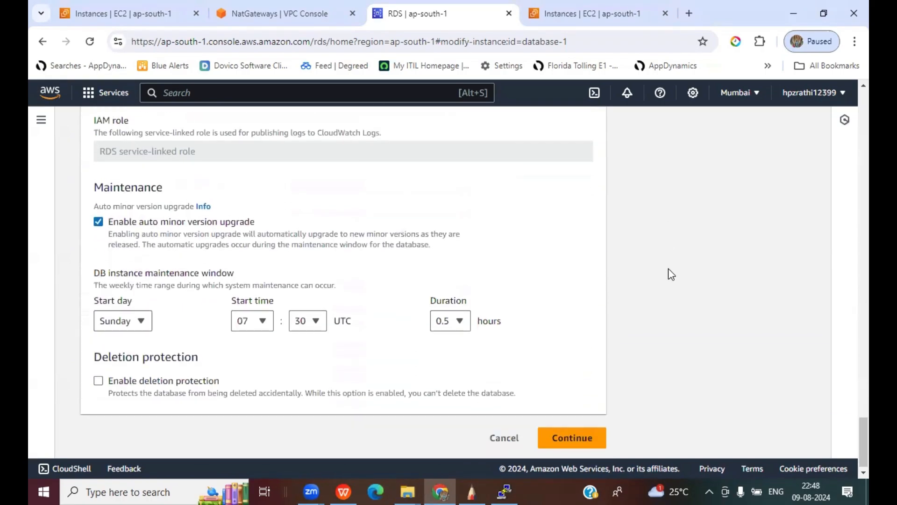
click(572, 435)
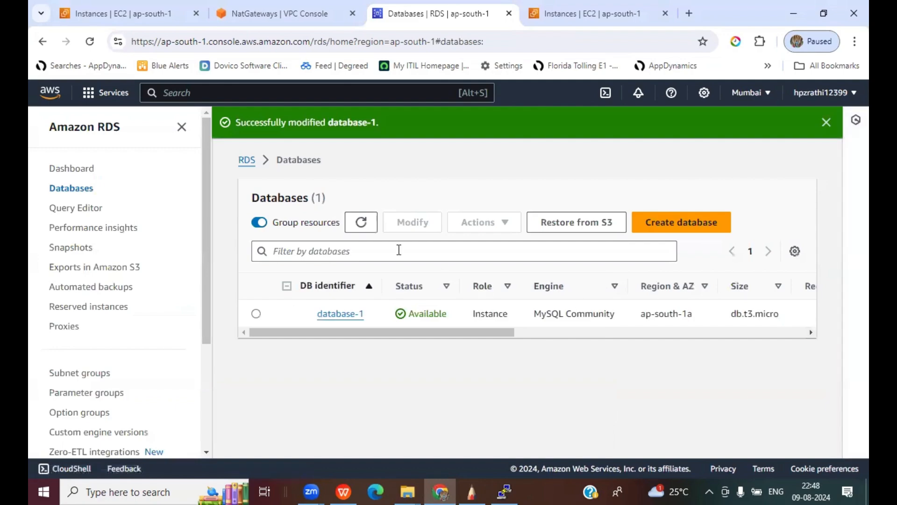
- Refresh the databases list and open database-1's Configuration details
click(363, 224)
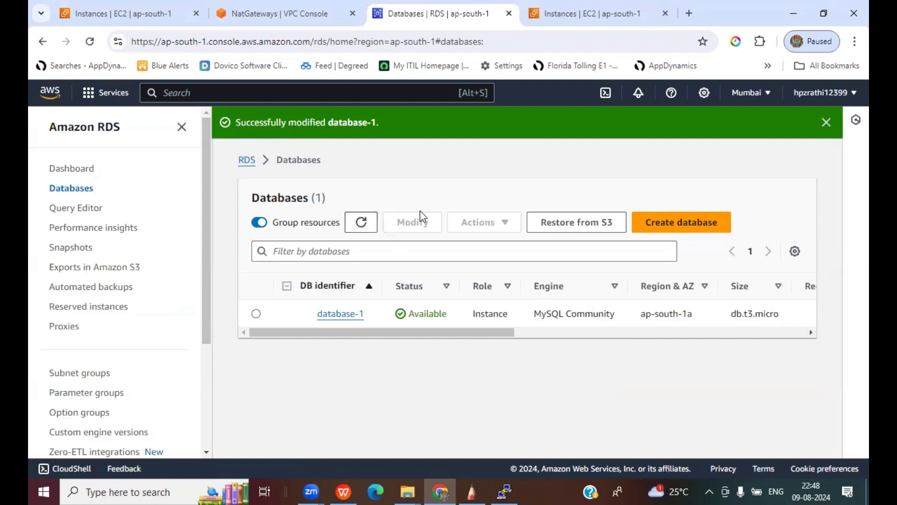
click(355, 316)
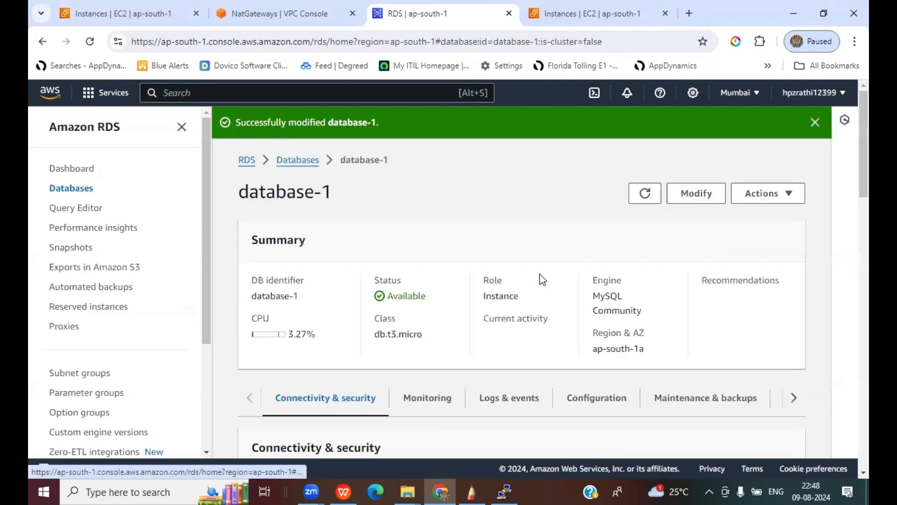
scroll(579, 295, down, 3)
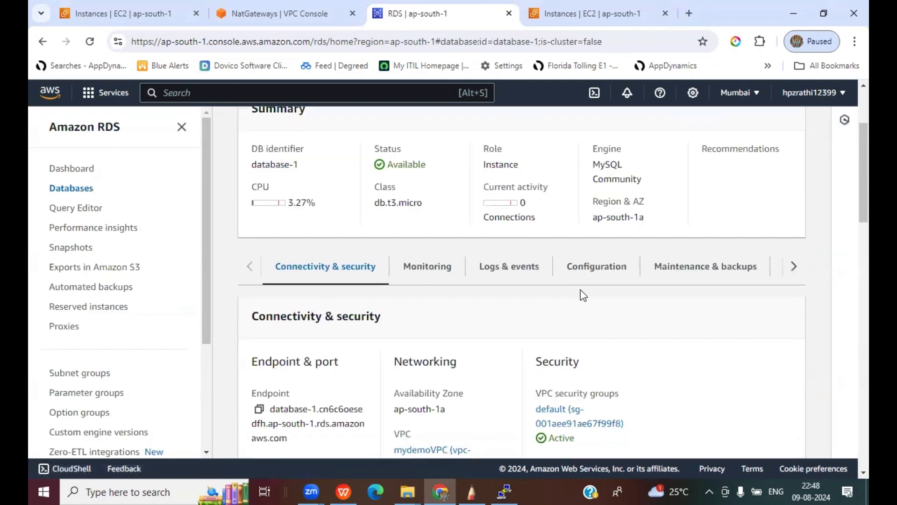
click(592, 269)
- Scroll through the configuration and highlight the master username admin
scroll(725, 333, down, 3)
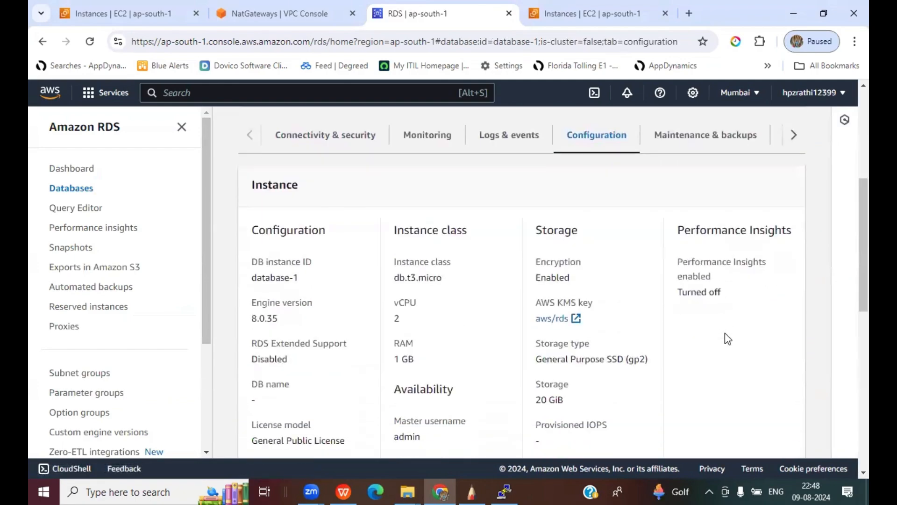
scroll(725, 332, down, 1)
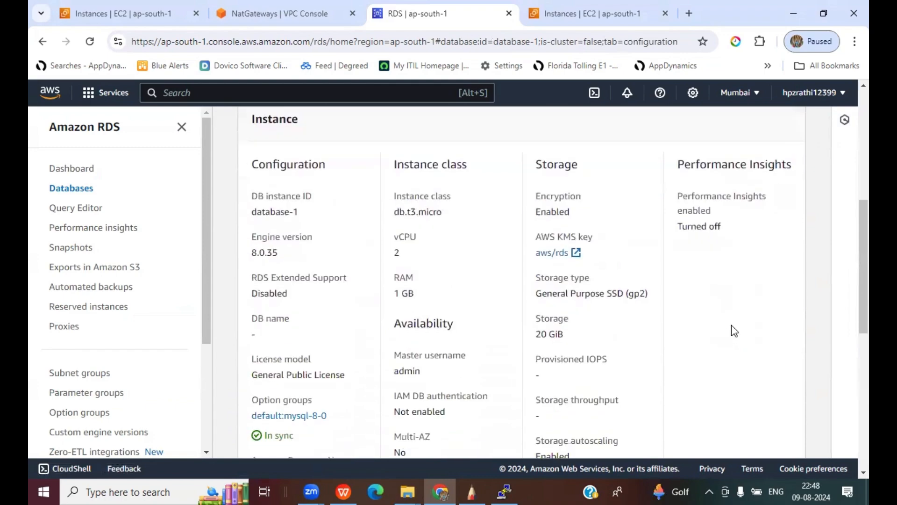
scroll(732, 321, up, 2)
scroll(733, 316, down, 3)
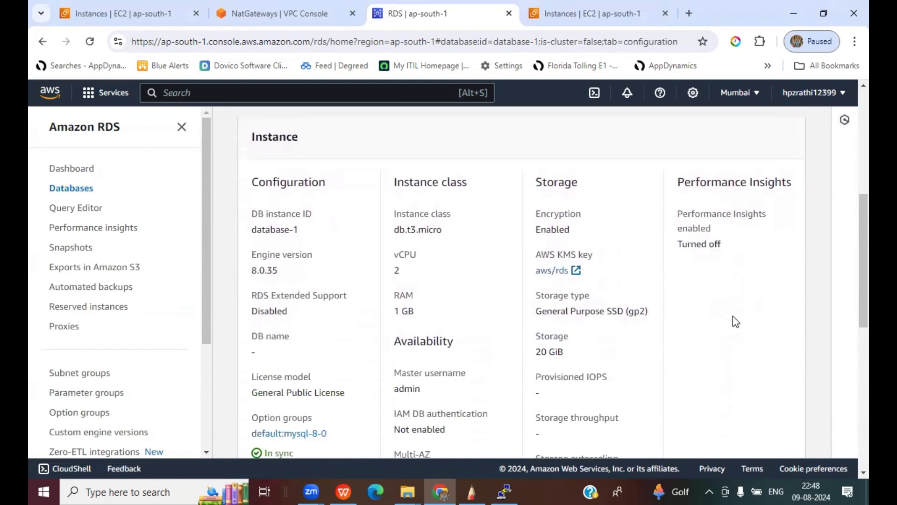
scroll(732, 318, down, 1)
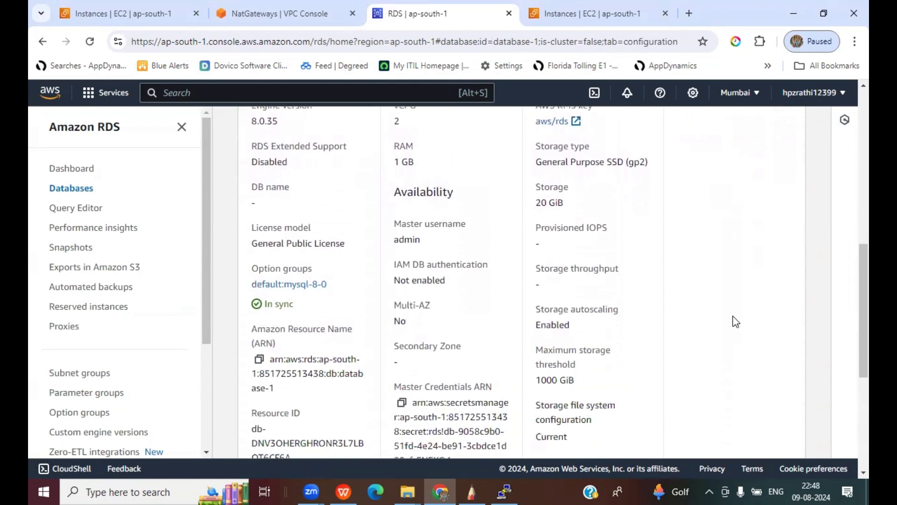
scroll(733, 316, down, 1)
scroll(733, 316, up, 1)
drag(400, 219, 422, 236)
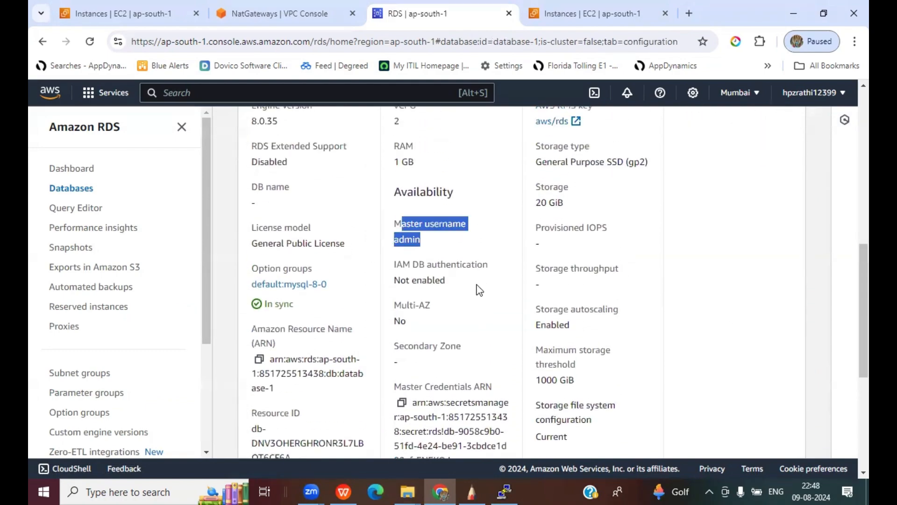
- Copy database-1's Master Credentials ARN, then switch to the VPC NAT gateways tab
scroll(501, 334, down, 1)
scroll(502, 334, down, 2)
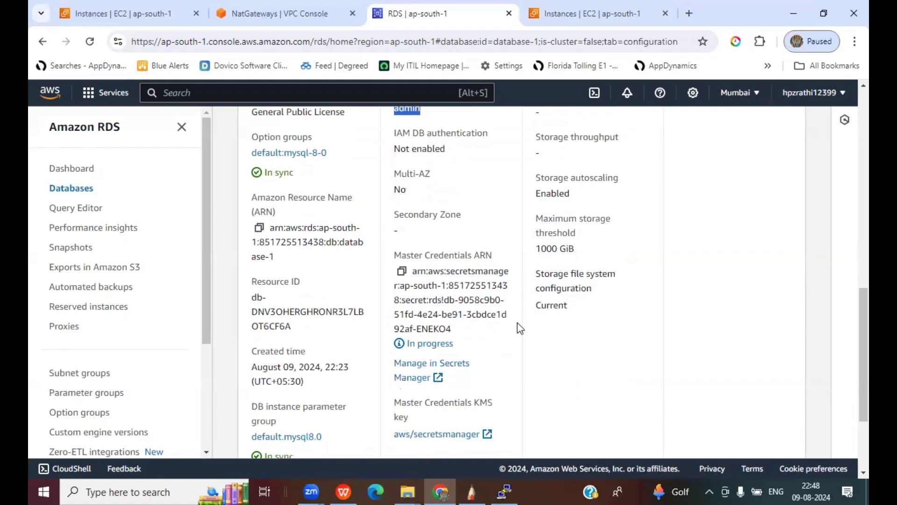
scroll(520, 327, down, 1)
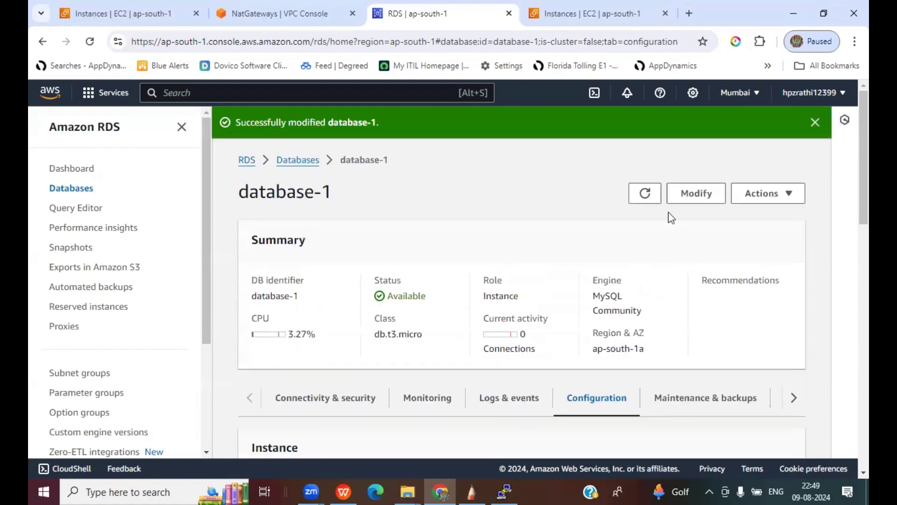
scroll(649, 297, down, 3)
scroll(650, 297, down, 2)
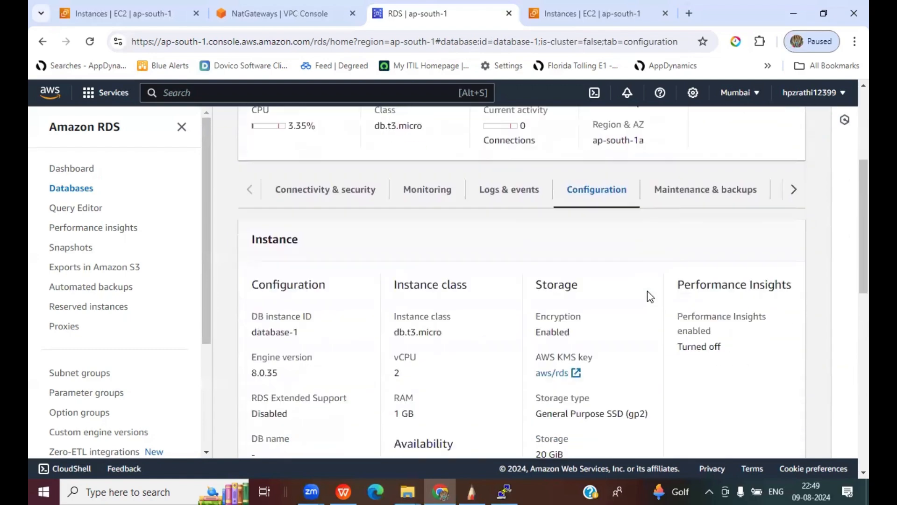
scroll(646, 295, up, 5)
scroll(627, 215, down, 15)
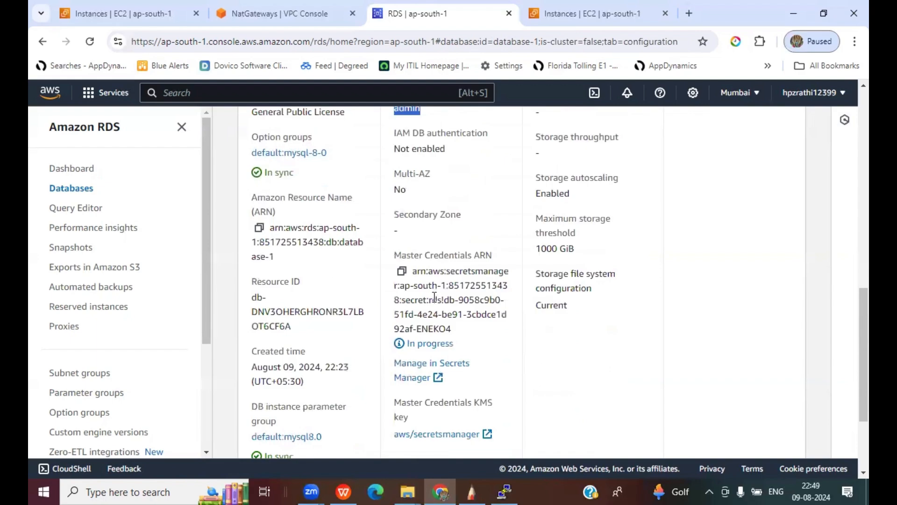
click(401, 271)
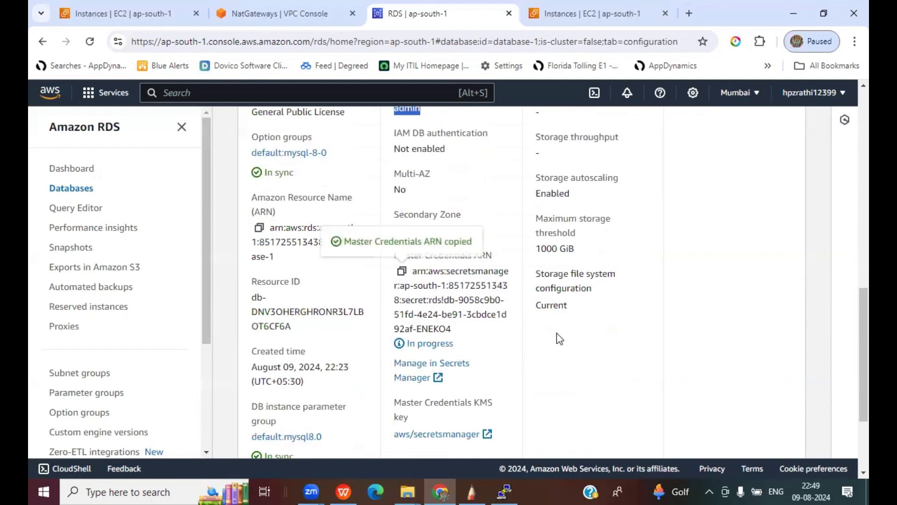
click(283, 13)
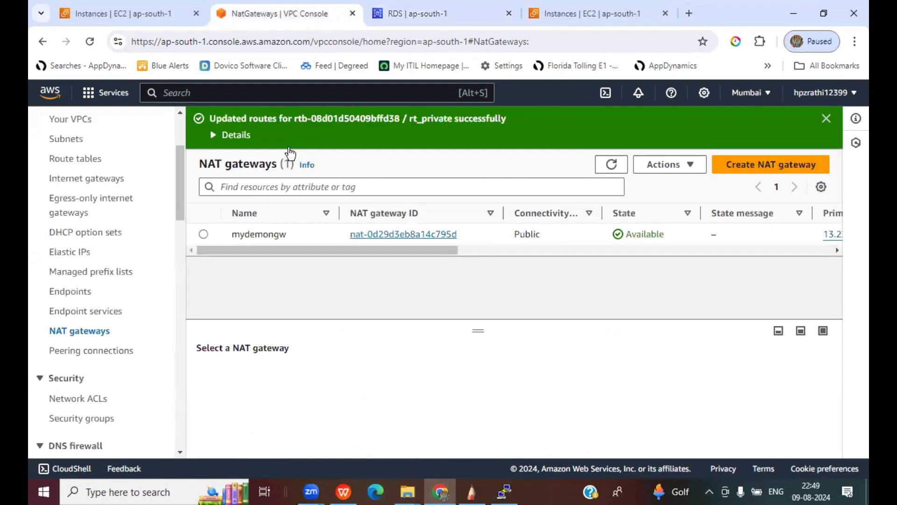
- Search the console for 'secrets manager', then bring the LAB Demo presentation forward
click(249, 95)
text(s)
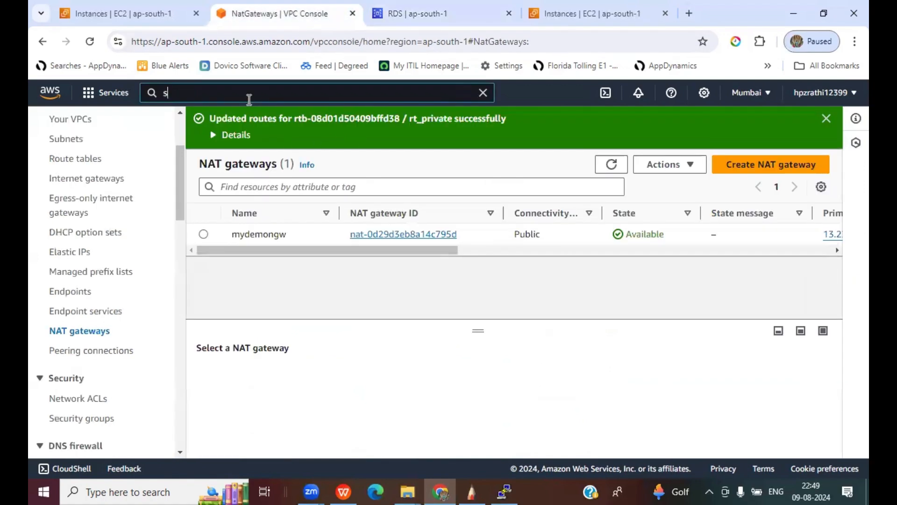
text(ecrets manahger)
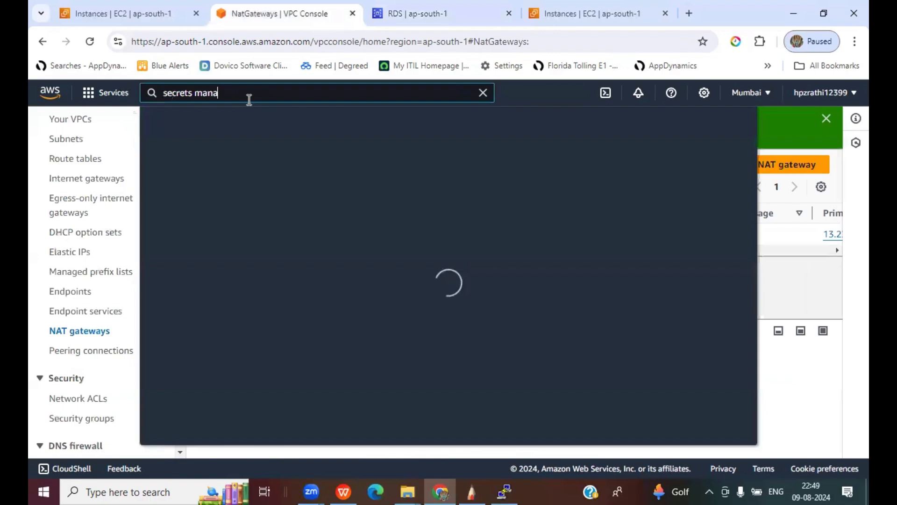
key(BackSpace)
key(BackSpace)
key(BackSpace)
key(BackSpace)
text(ger)
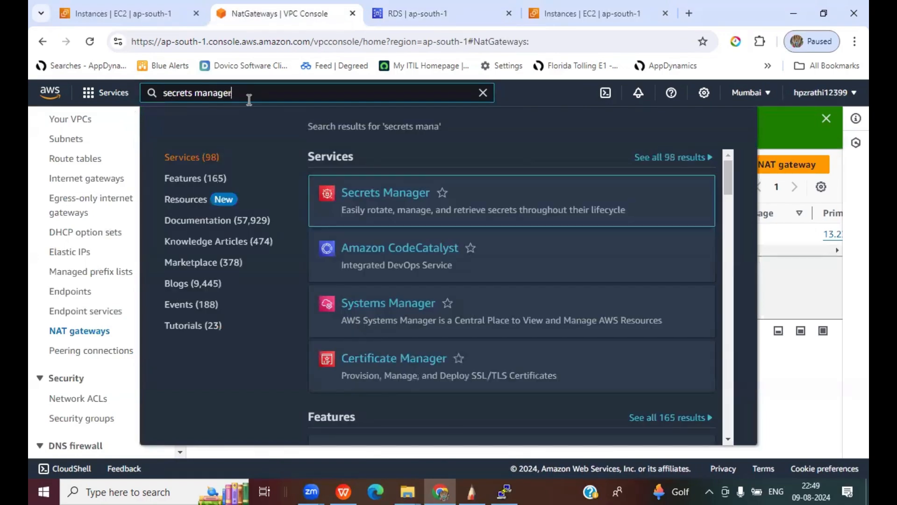
click(343, 491)
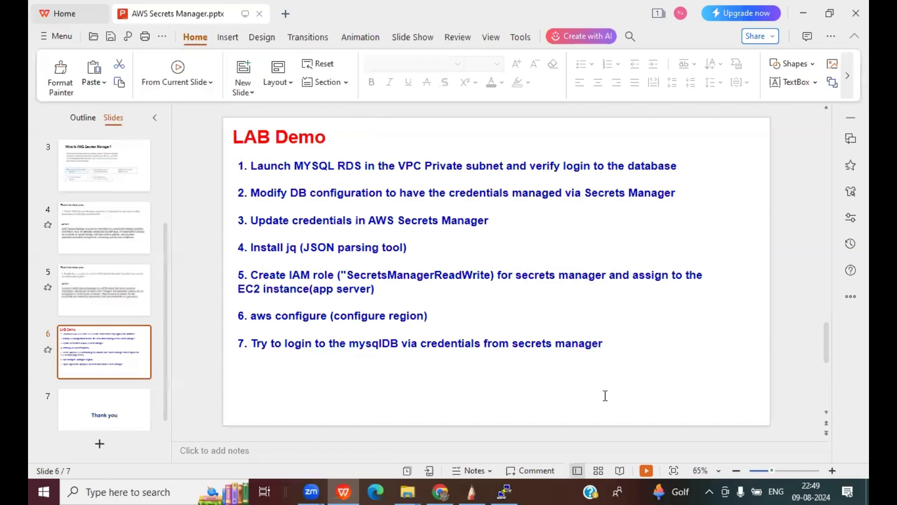
mouse_move(677, 158)
mouse_down()
mouse_move(690, 159)
mouse_move(708, 136)
mouse_up()
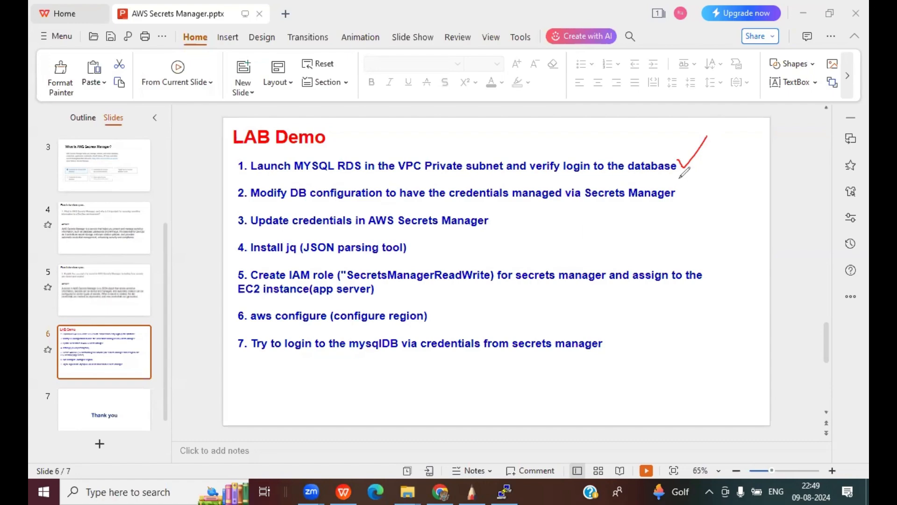
mouse_move(679, 179)
mouse_down()
mouse_move(689, 195)
mouse_move(712, 156)
mouse_up()
key(Escape)
- Back in the console, search 'secrets' and open Secrets Manager's secrets list
click(439, 491)
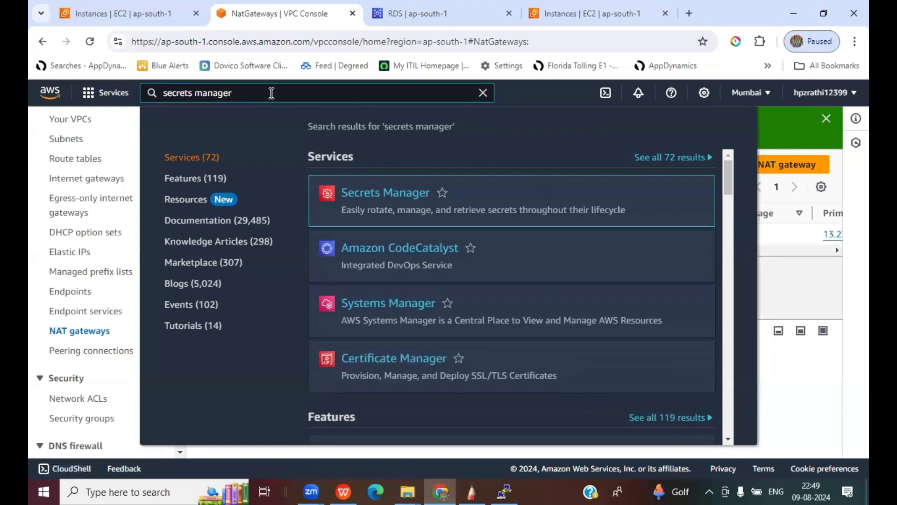
triple_click(187, 93)
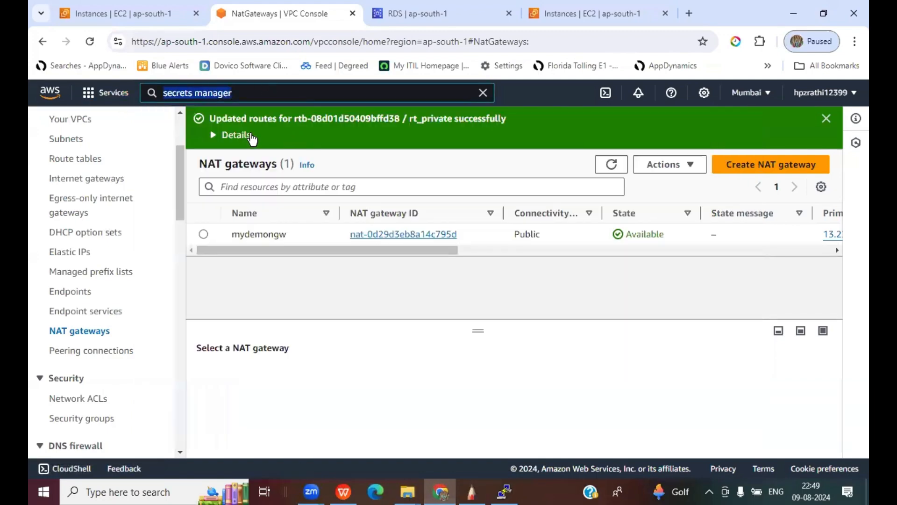
text(secrets)
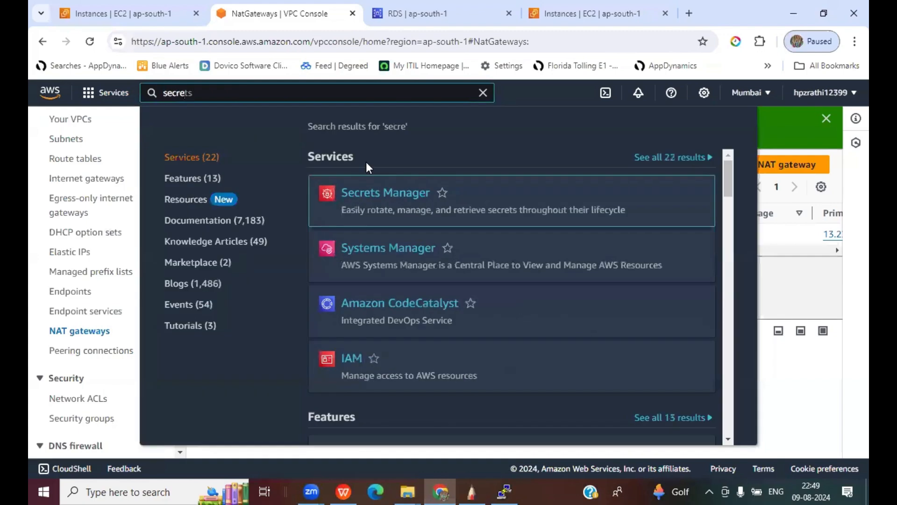
click(553, 193)
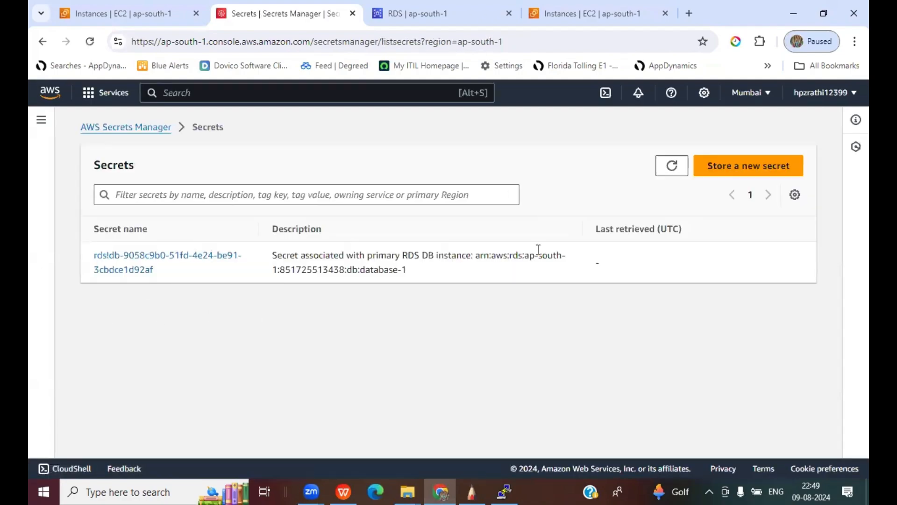
- Open database-1's rds!db secret and retrieve its secret value
click(128, 270)
scroll(438, 253, down, 5)
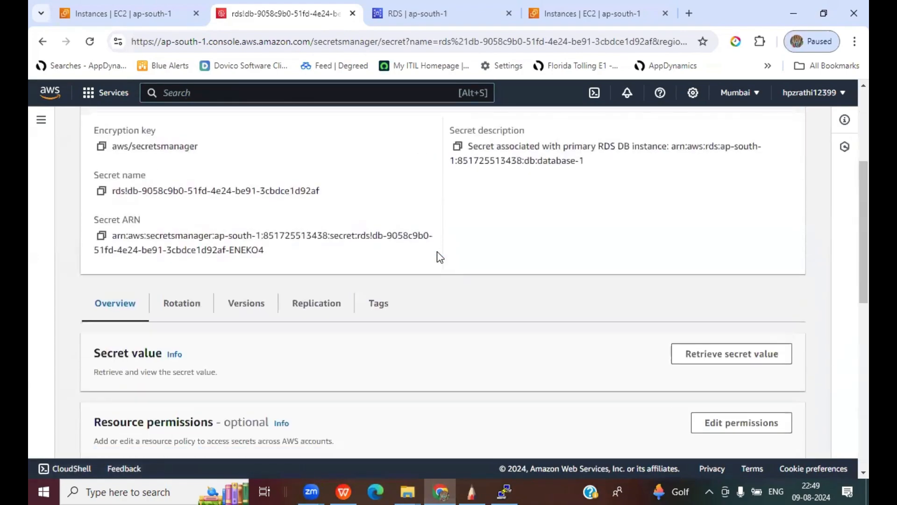
scroll(437, 252, up, 3)
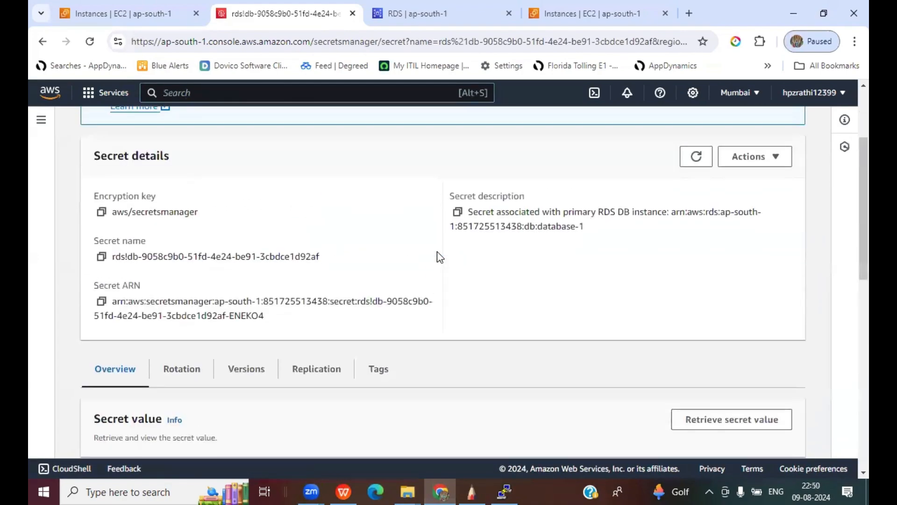
scroll(437, 252, down, 4)
scroll(437, 253, up, 2)
click(717, 290)
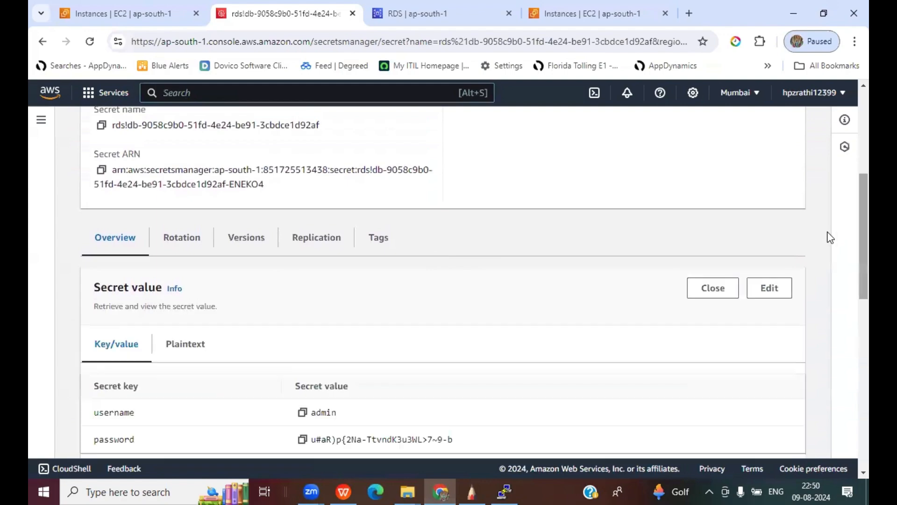
- Show the secret as plaintext JSON and copy the password value
scroll(486, 269, down, 3)
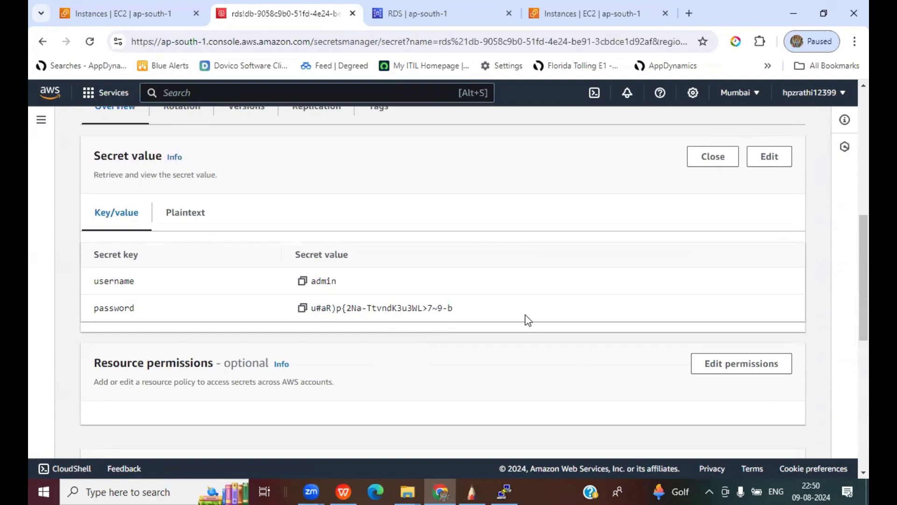
click(187, 214)
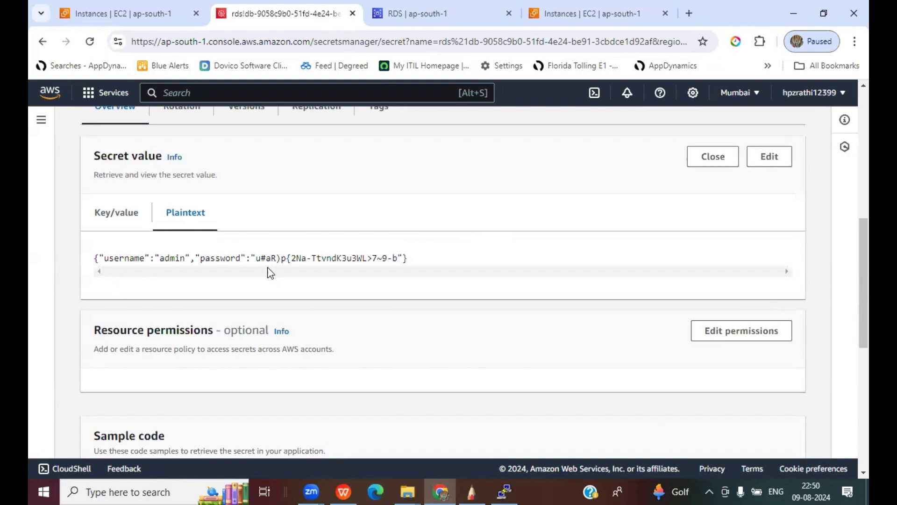
drag(255, 256, 397, 258)
key(ctrl+c)
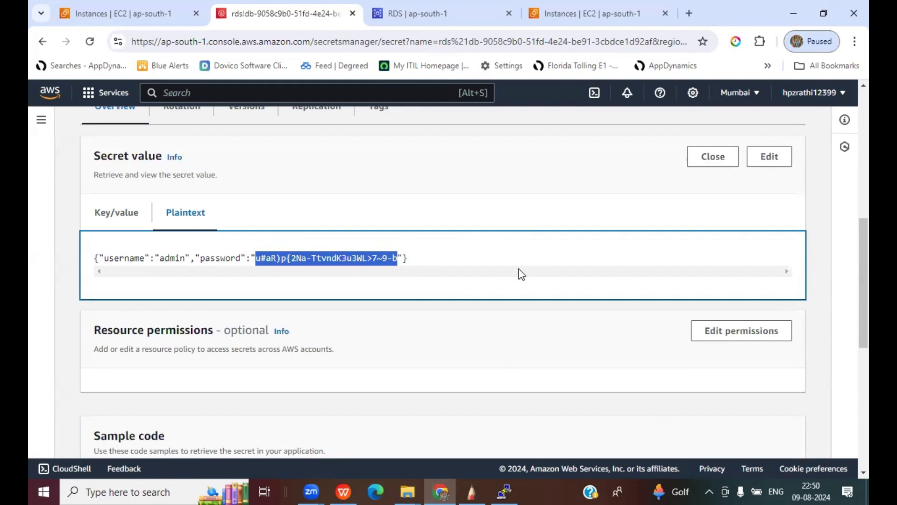
- Edit the secret value, replace the stored password with a new one, and save
click(769, 157)
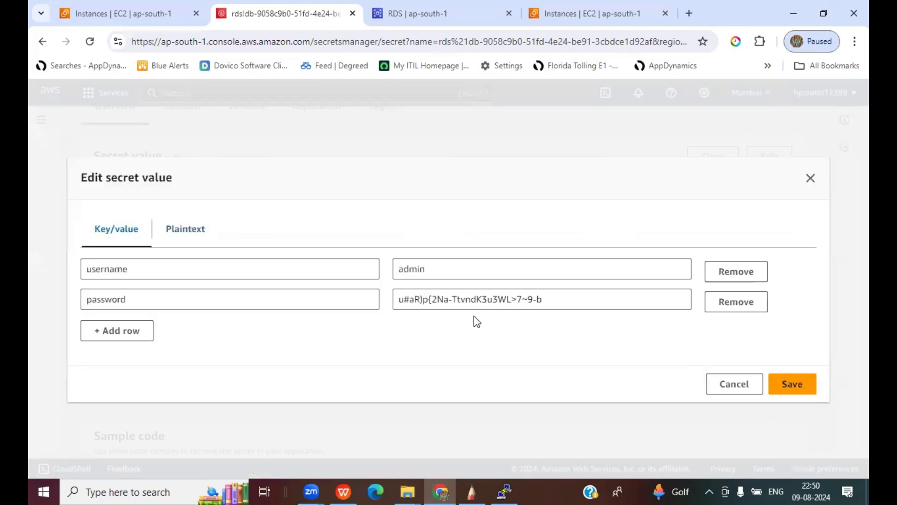
drag(570, 299, 318, 306)
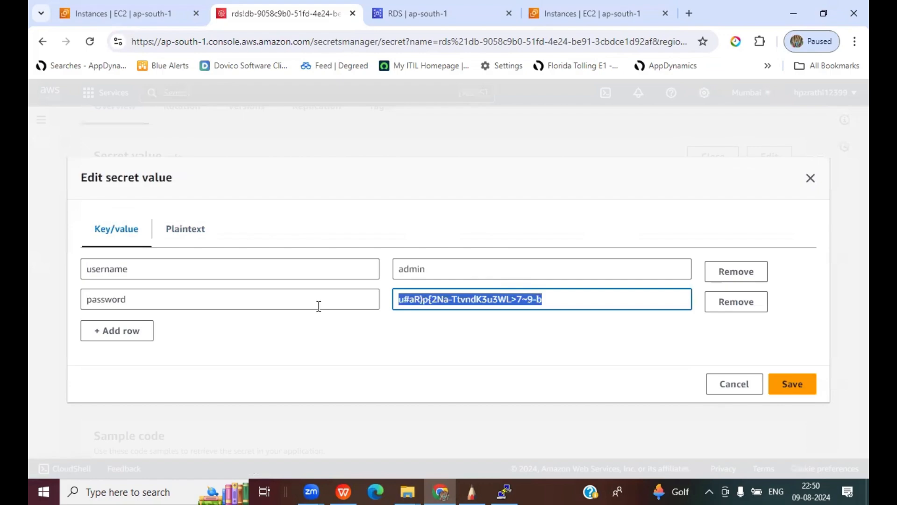
key(BackSpace)
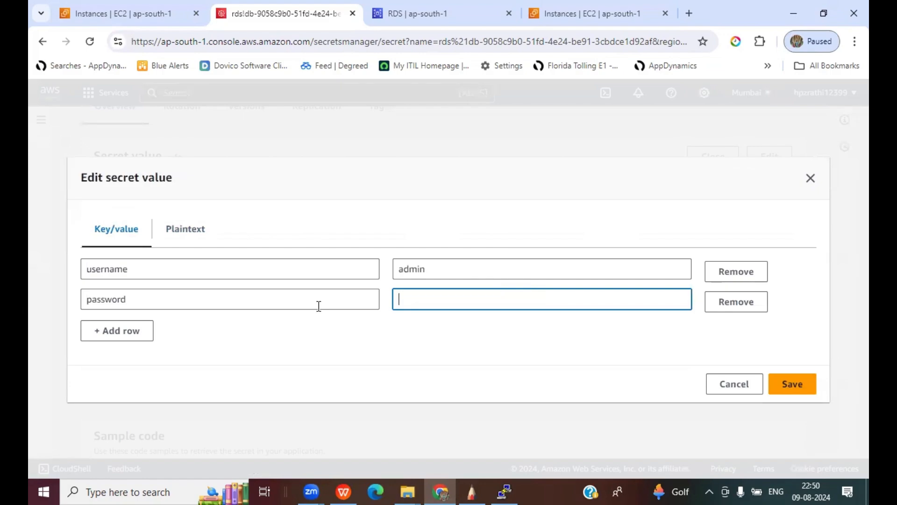
click(415, 346)
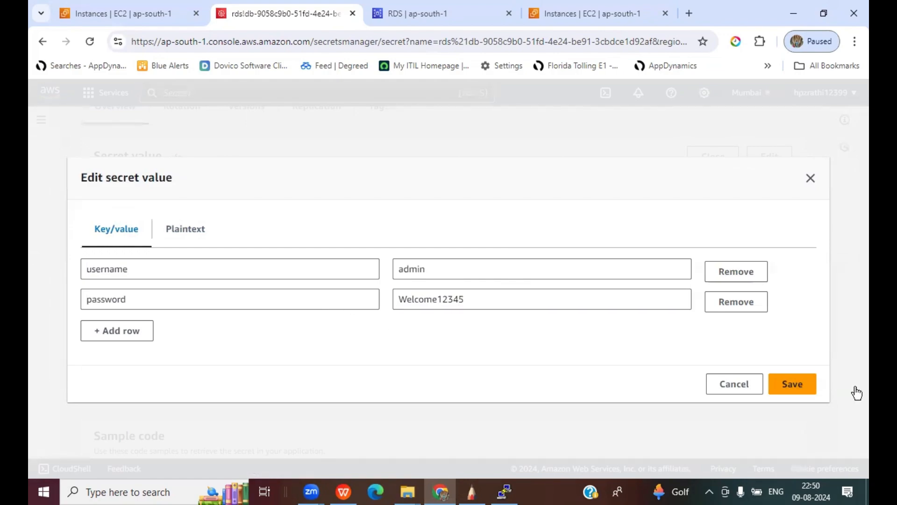
click(791, 388)
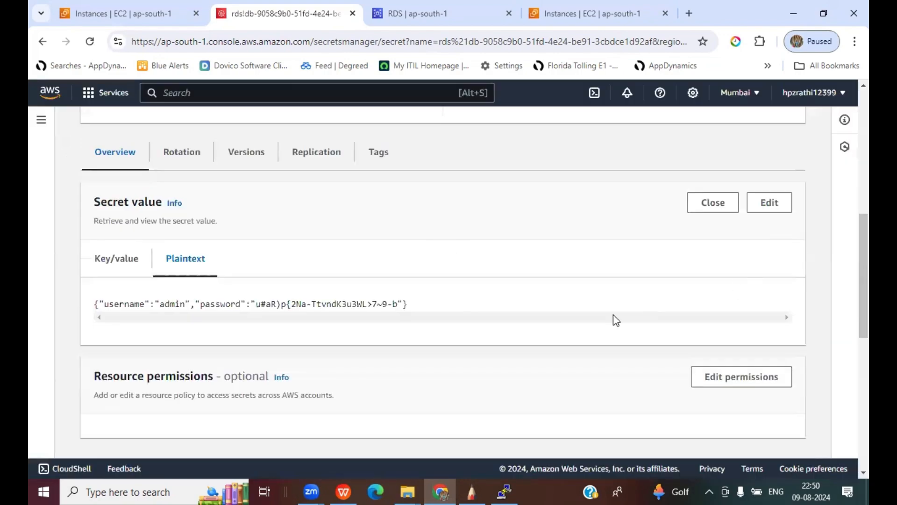
- Review the RDS-managed rejection error while toggling between Key/value and Plaintext views
scroll(615, 320, down, 1)
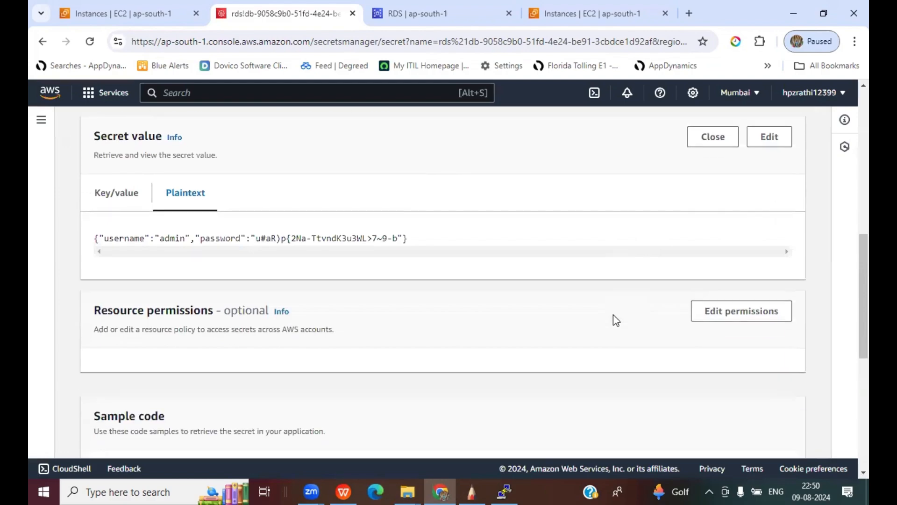
click(107, 193)
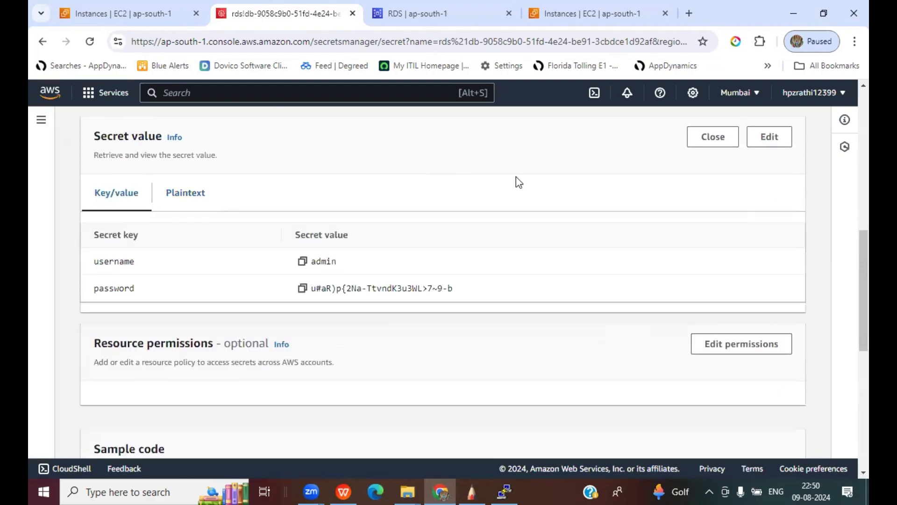
click(185, 192)
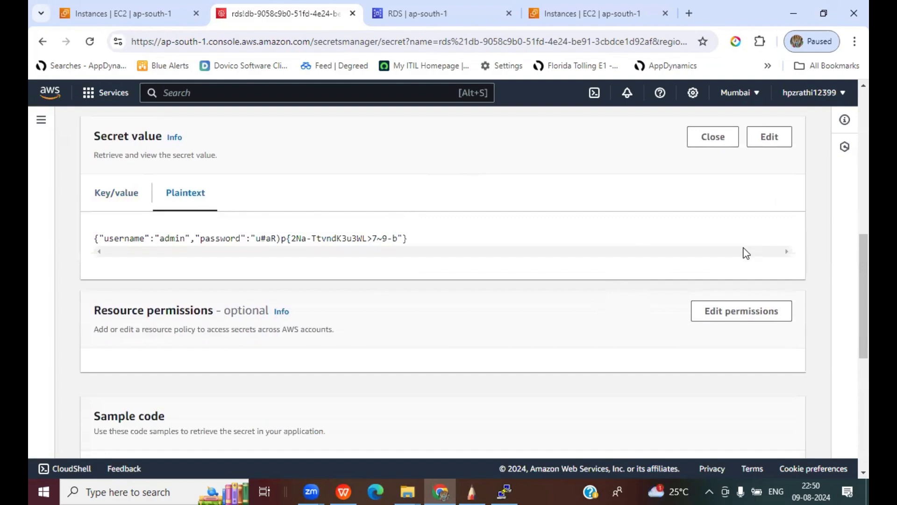
scroll(747, 253, up, 5)
scroll(692, 327, down, 1)
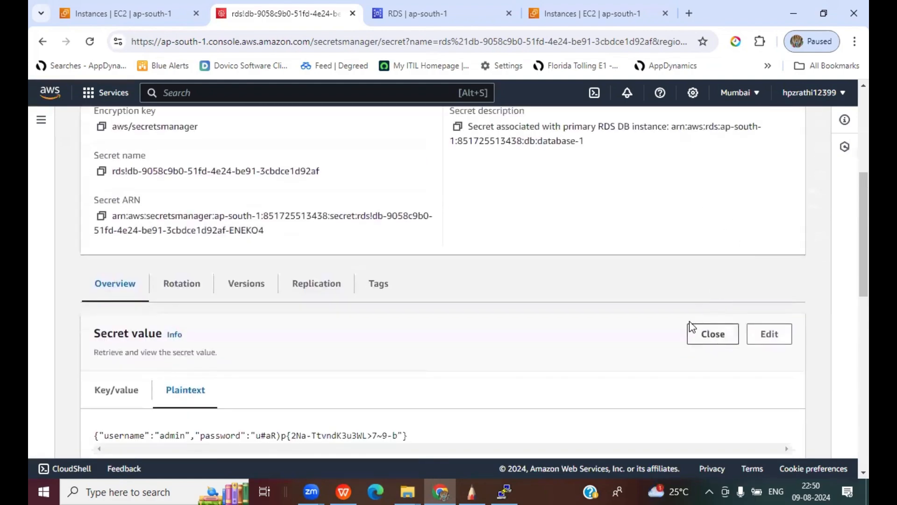
scroll(523, 243, up, 3)
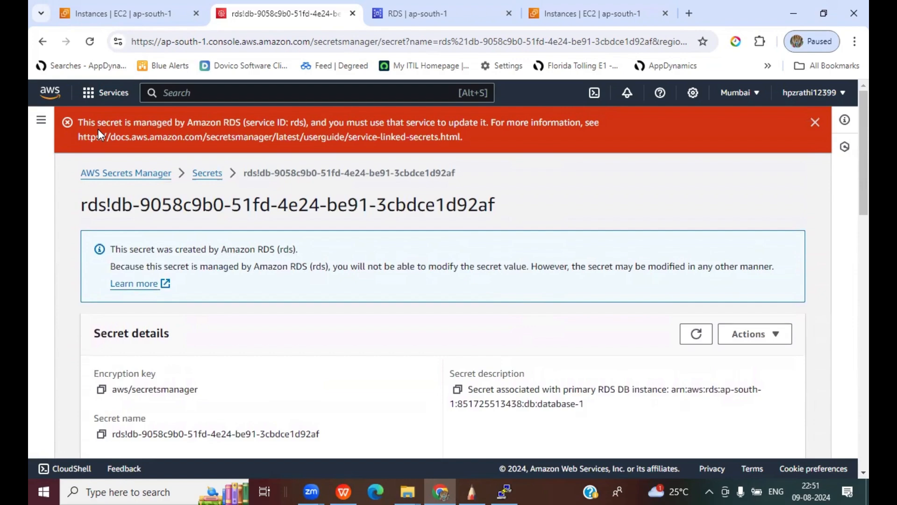
scroll(345, 308, down, 5)
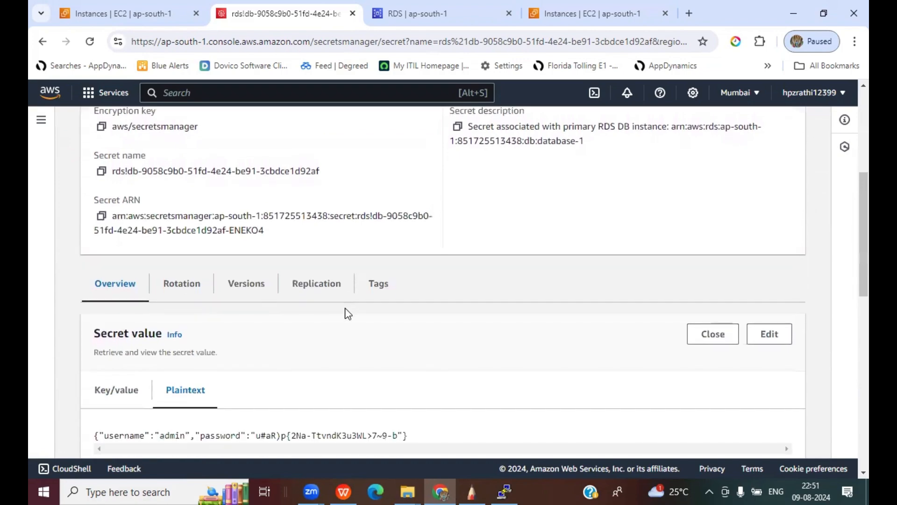
scroll(346, 311, up, 3)
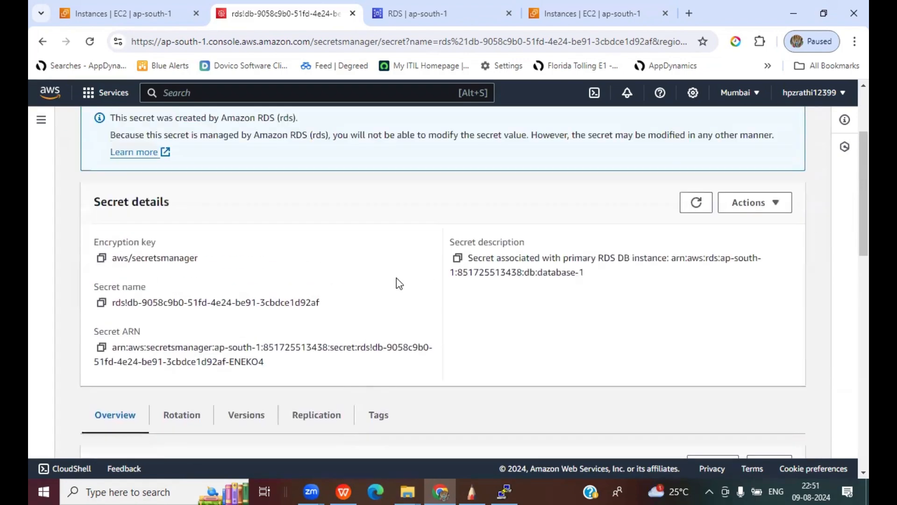
scroll(396, 277, down, 5)
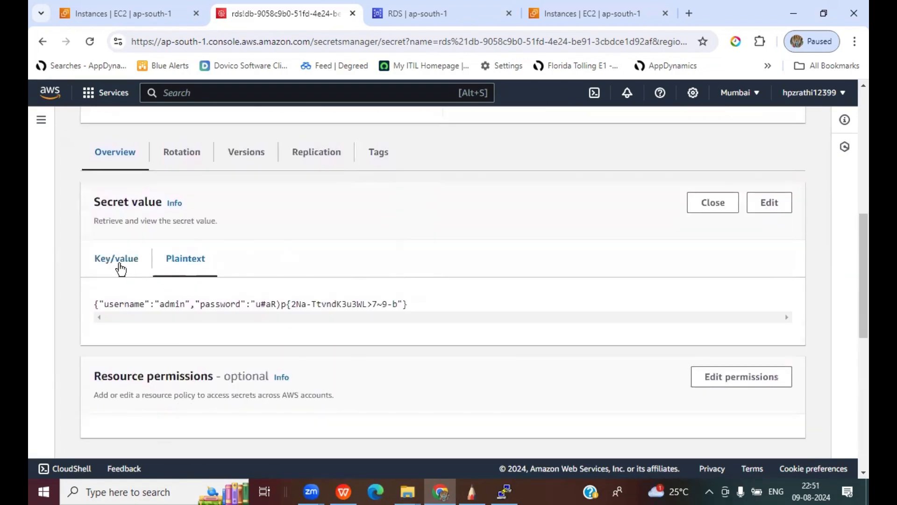
- Copy the unchanged password from the key/value table and dismiss the error banner
click(121, 269)
scroll(506, 264, down, 3)
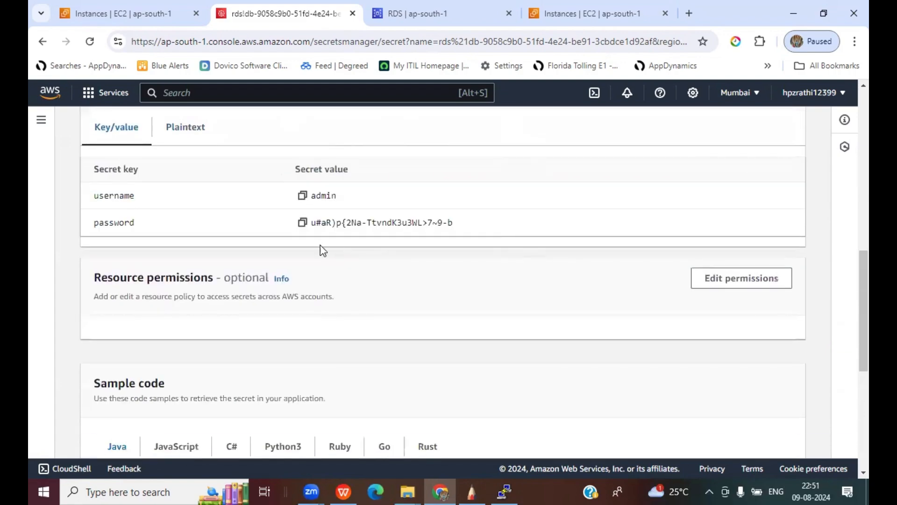
click(303, 223)
scroll(186, 240, up, 3)
click(186, 252)
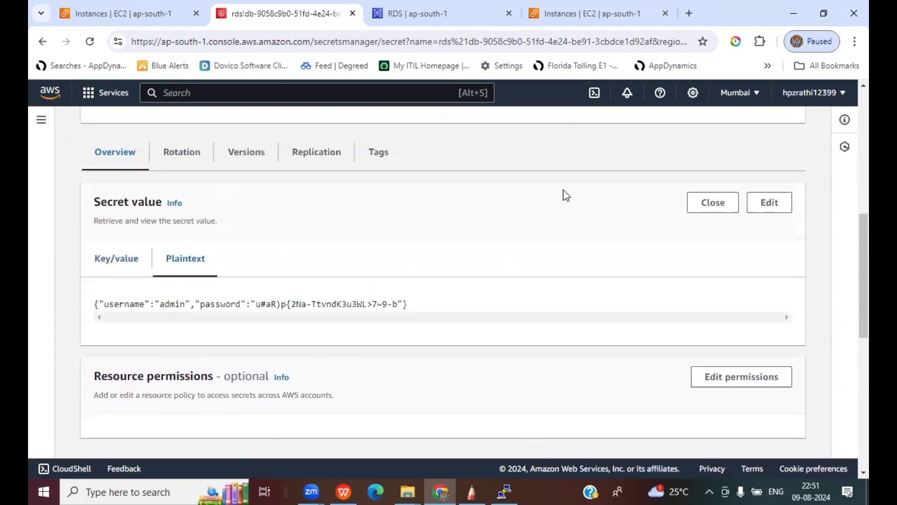
scroll(559, 292, down, 4)
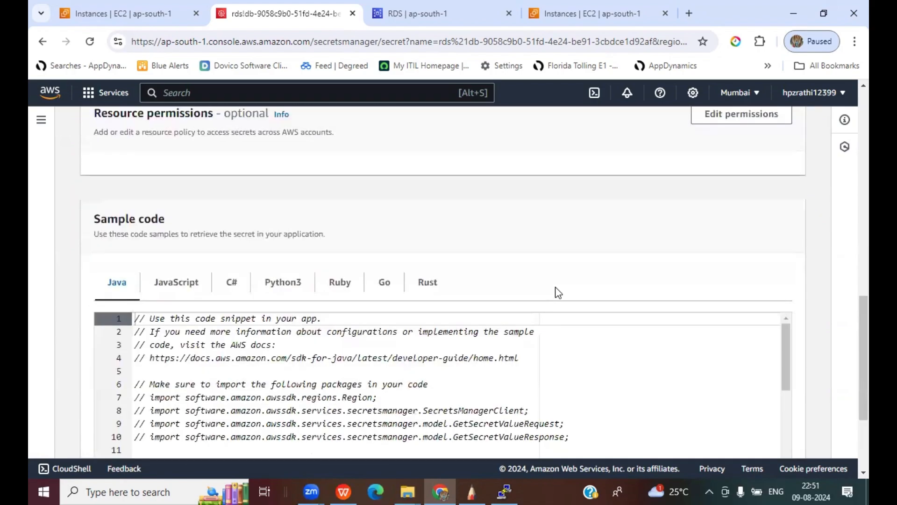
scroll(558, 293, up, 10)
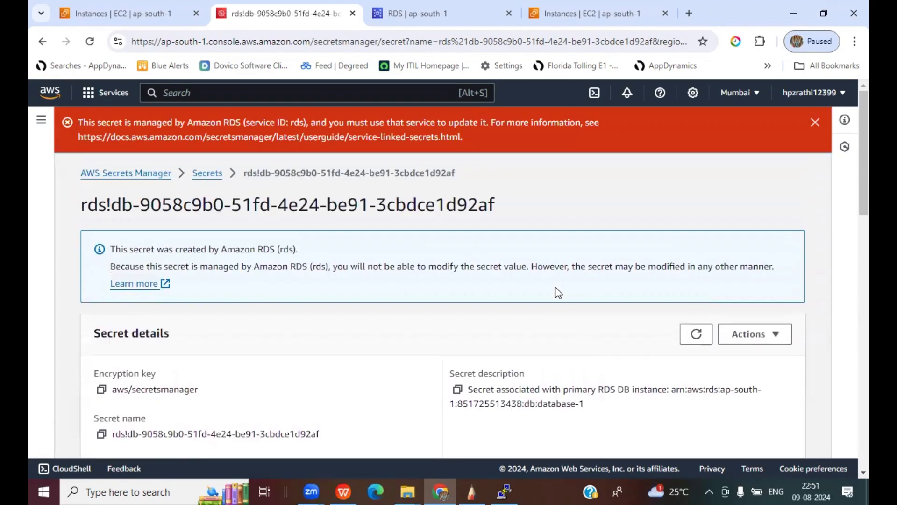
click(815, 122)
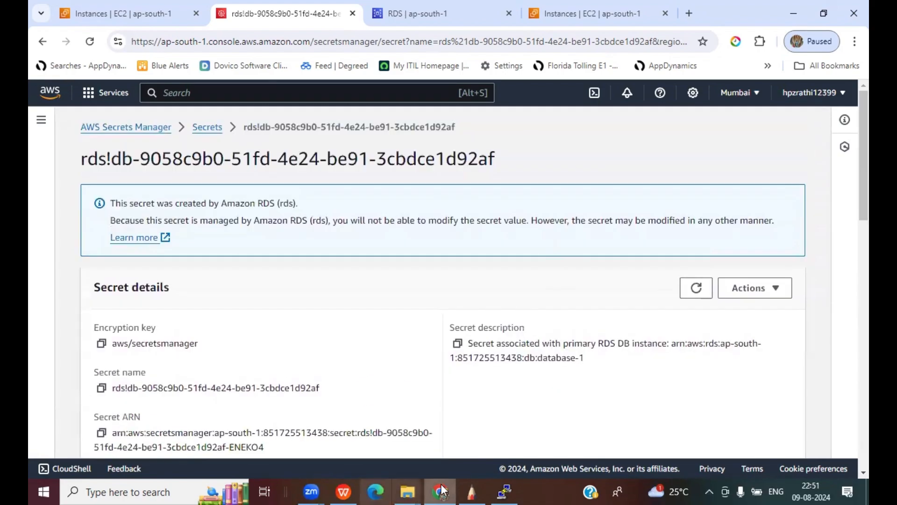
click(355, 488)
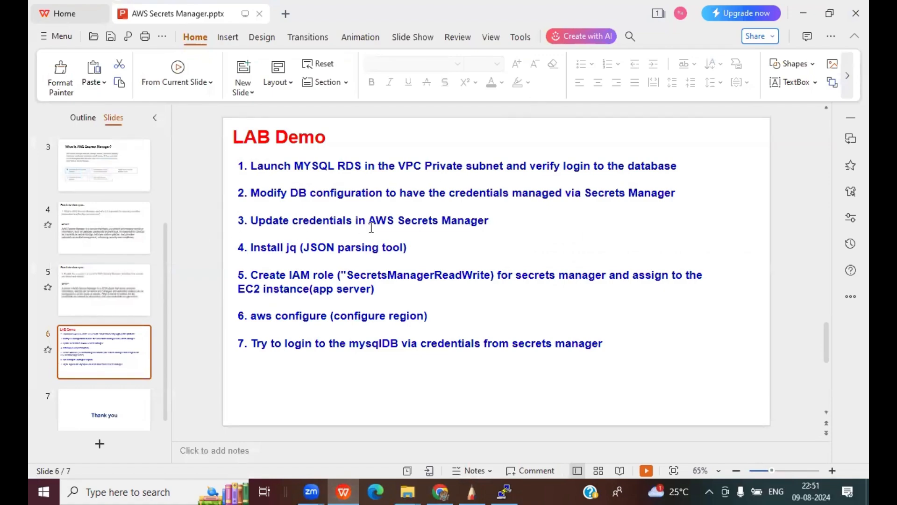
- Start editing the seven lab steps in the LAB Demo slide 6 text box
click(505, 218)
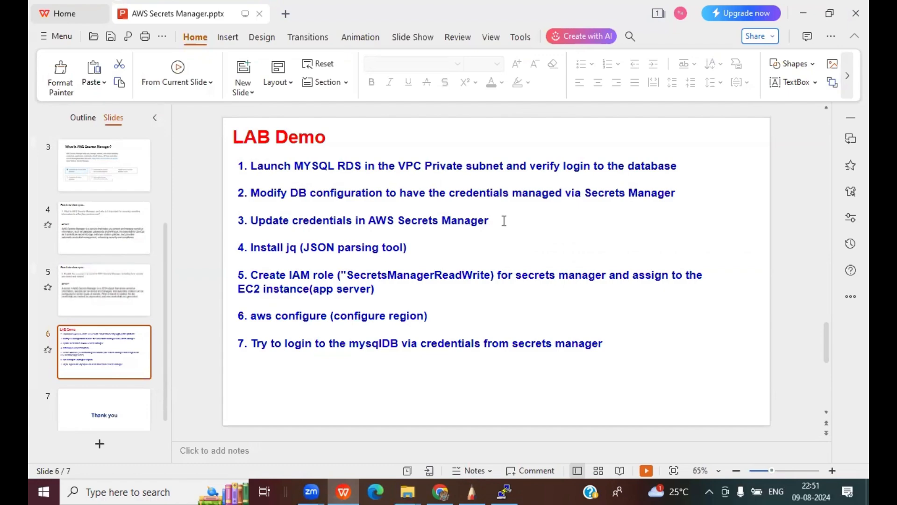